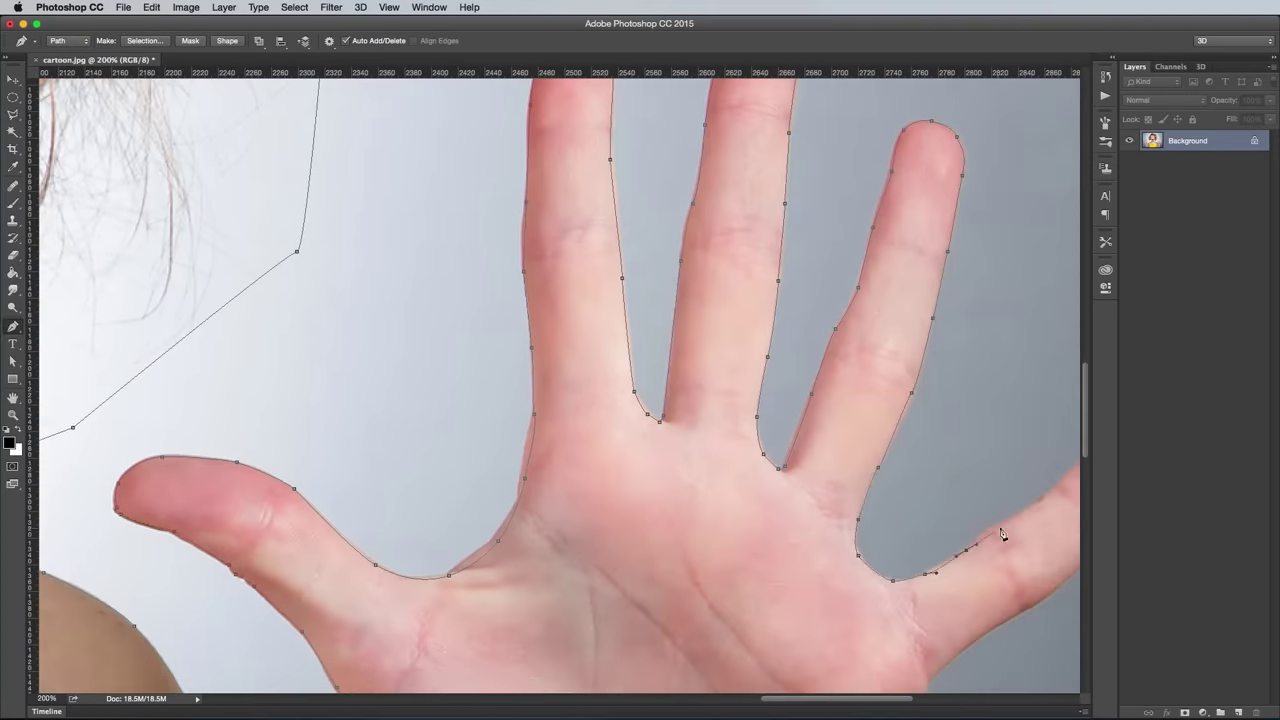
Convert the path around the woman into a new anti-aliased selection with a 0.5-pixel feather radius.
right_click(700, 278)
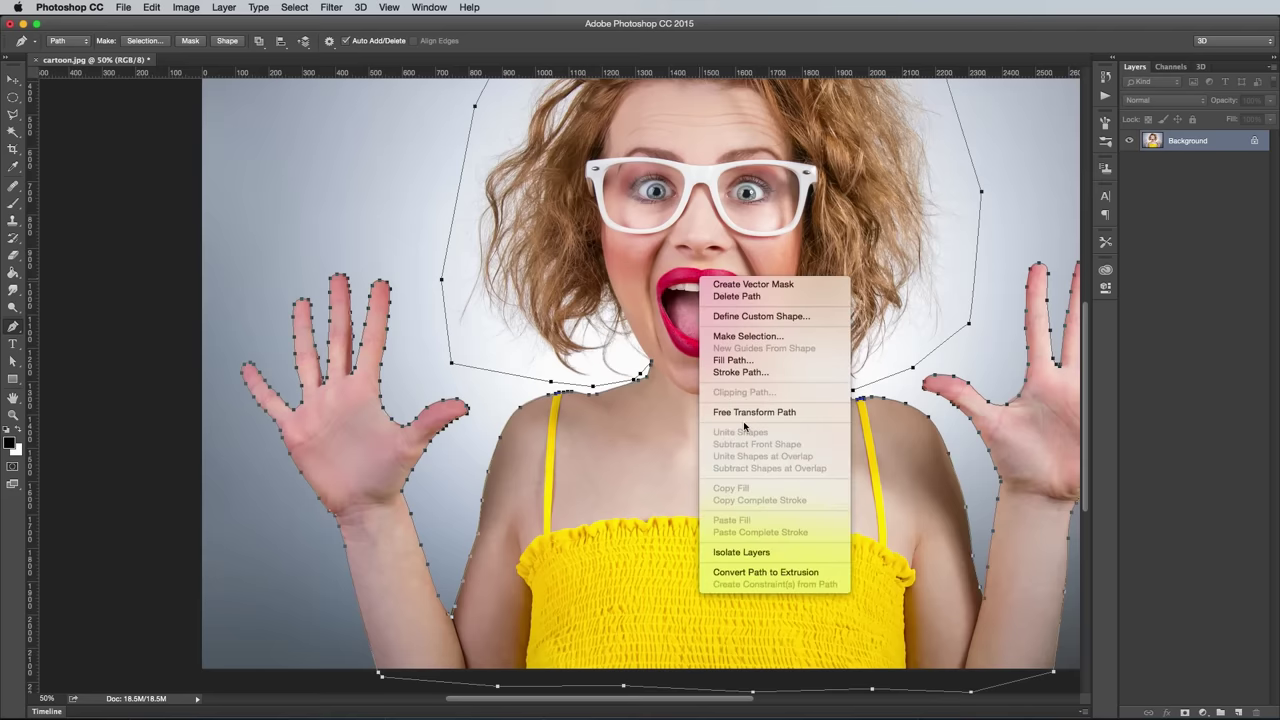
click(762, 340)
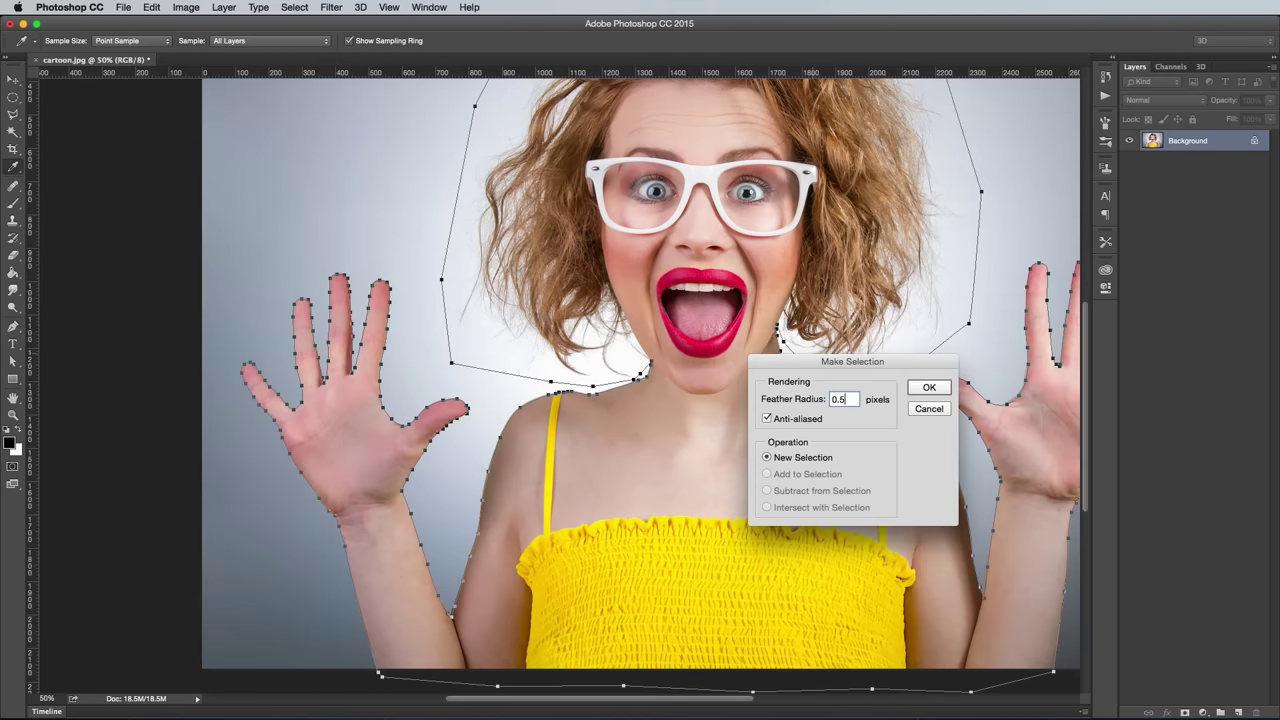
key(Return)
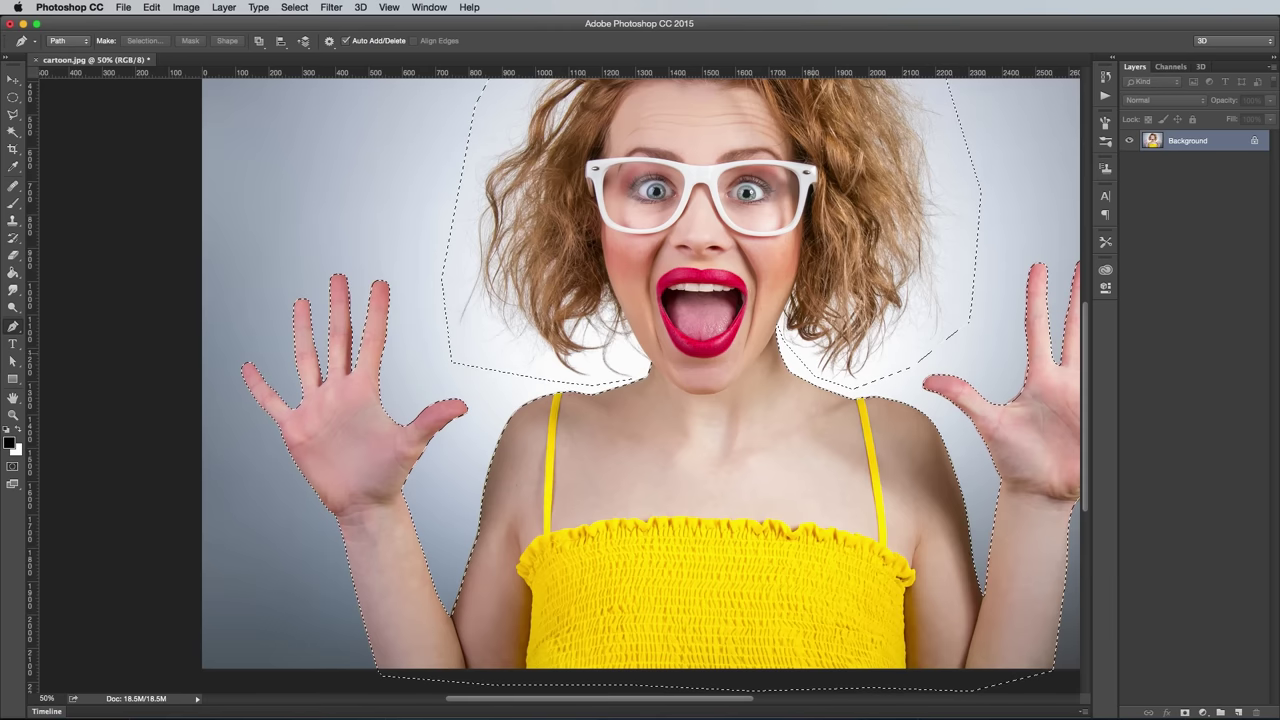
Copy the selected woman to a new layer and fill the Background layer with white.
key(ctrl+j)
scroll(817, 362, up, 3)
scroll(817, 362, right, 2)
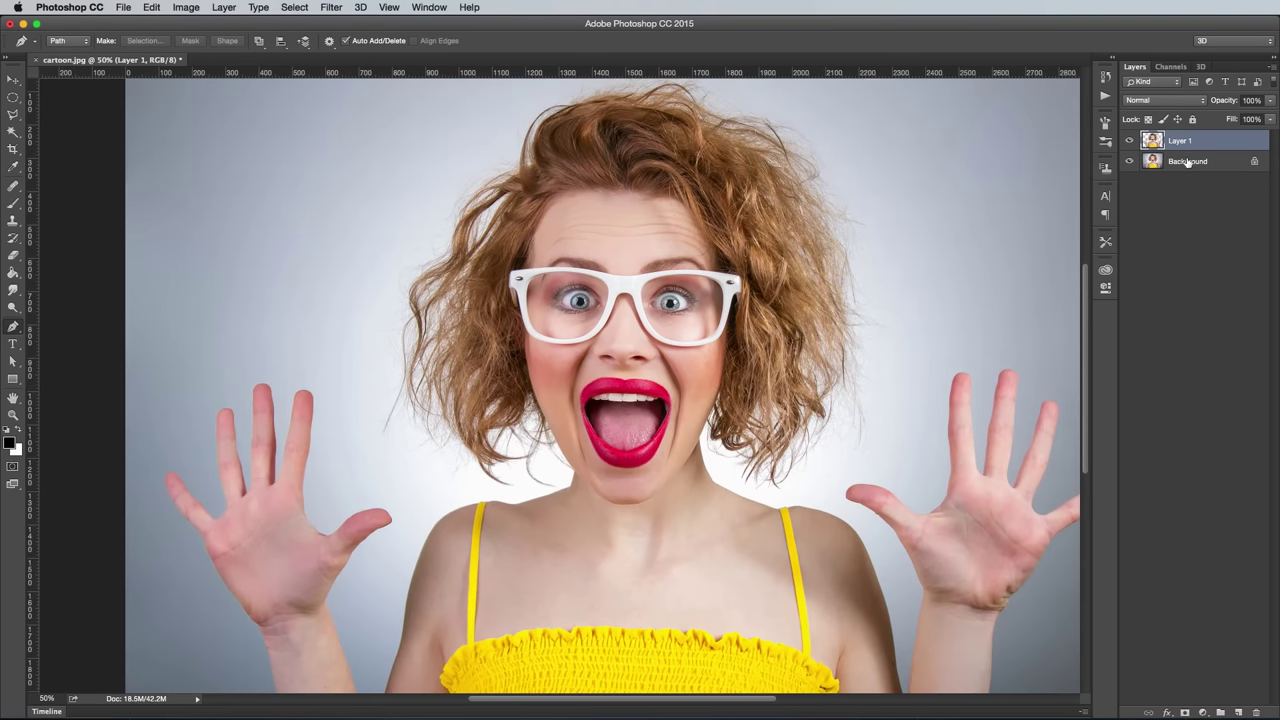
click(1187, 162)
key(ctrl+BackSpace)
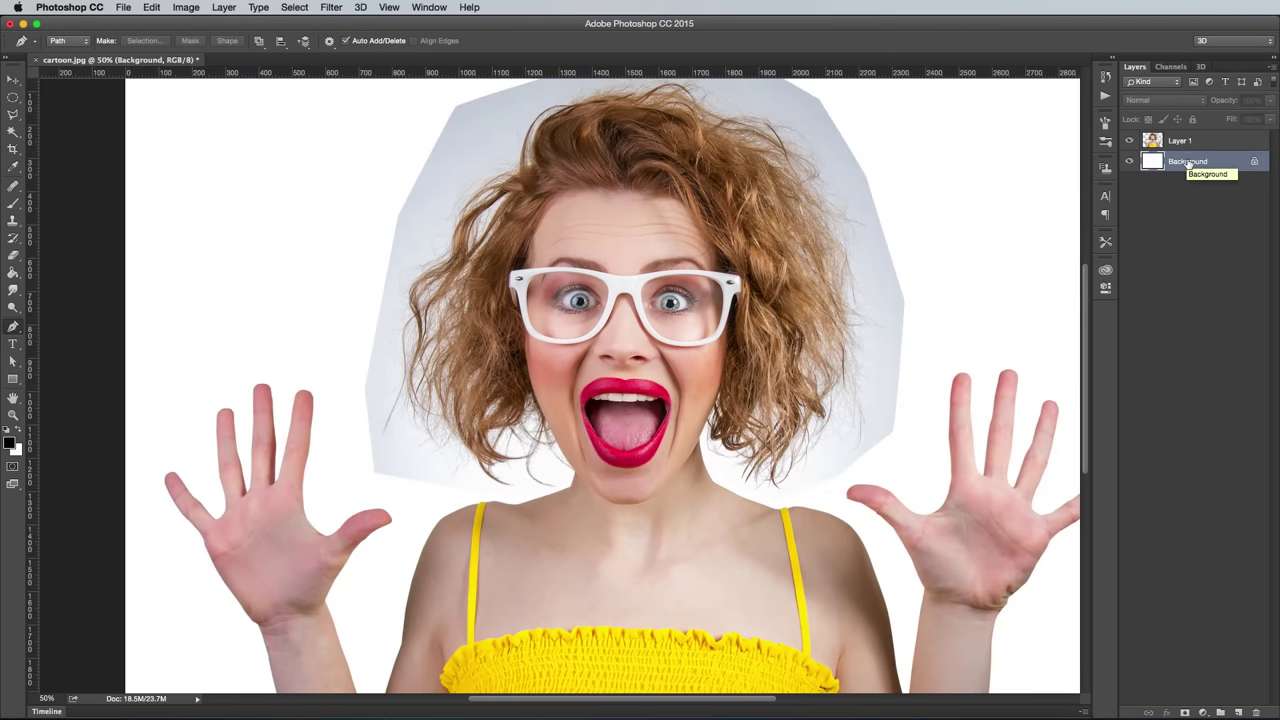
With Layer 1 active, compare the individual colour channels and duplicate the Blue channel.
click(1190, 143)
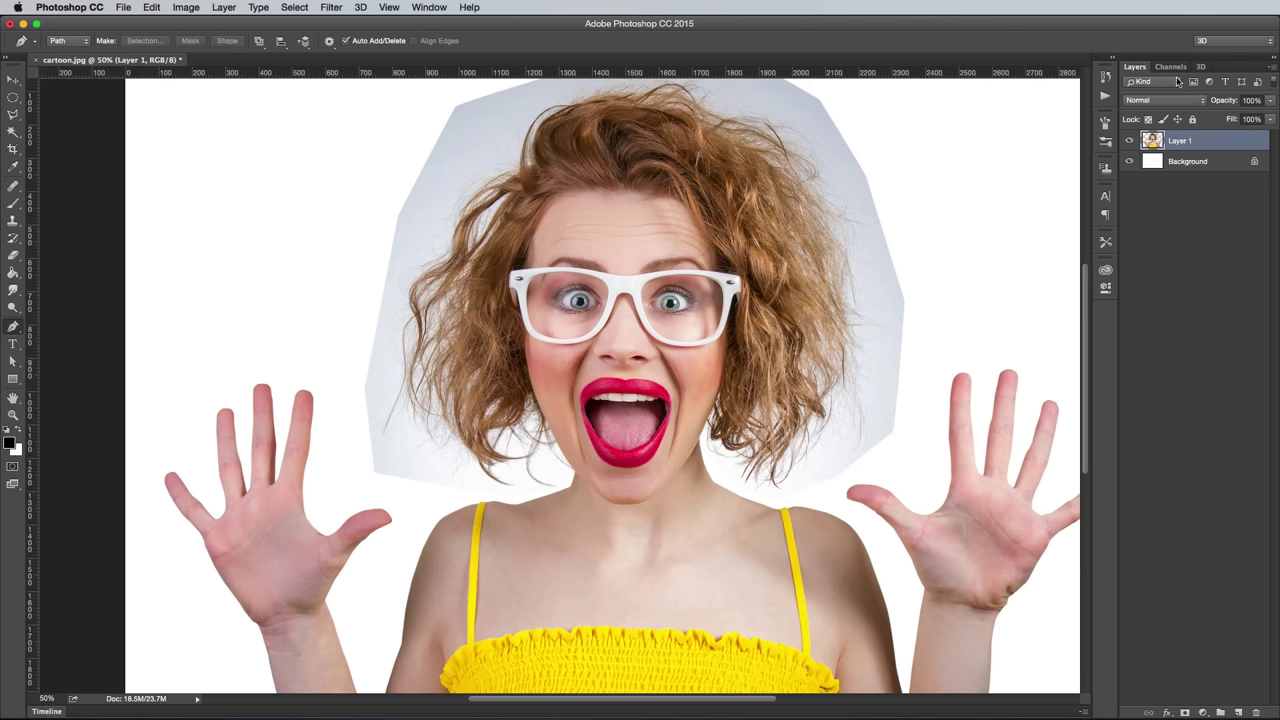
click(1172, 67)
click(1189, 143)
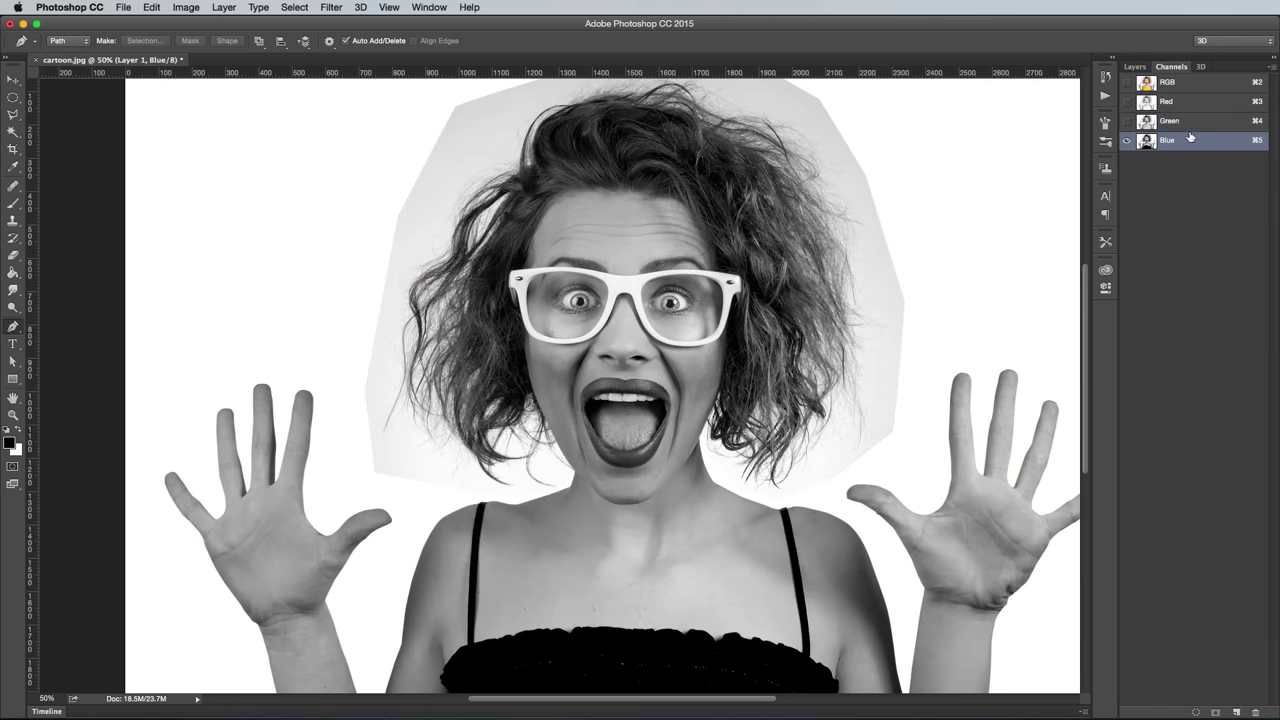
click(1190, 127)
click(1193, 107)
click(1191, 145)
drag(1196, 148, 1236, 712)
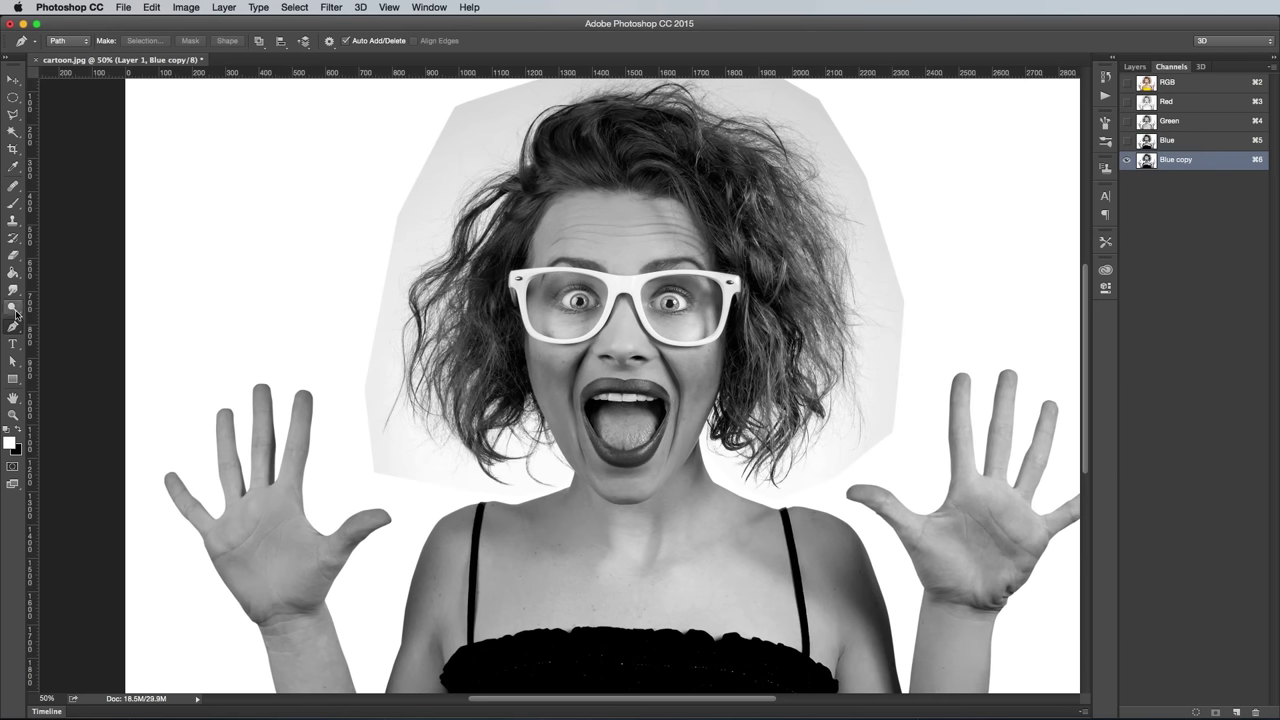
Dodge the grey backdrop beyond the hair's upper-left side using a 400-pixel brush, Highlights range and 100% exposure.
click(13, 308)
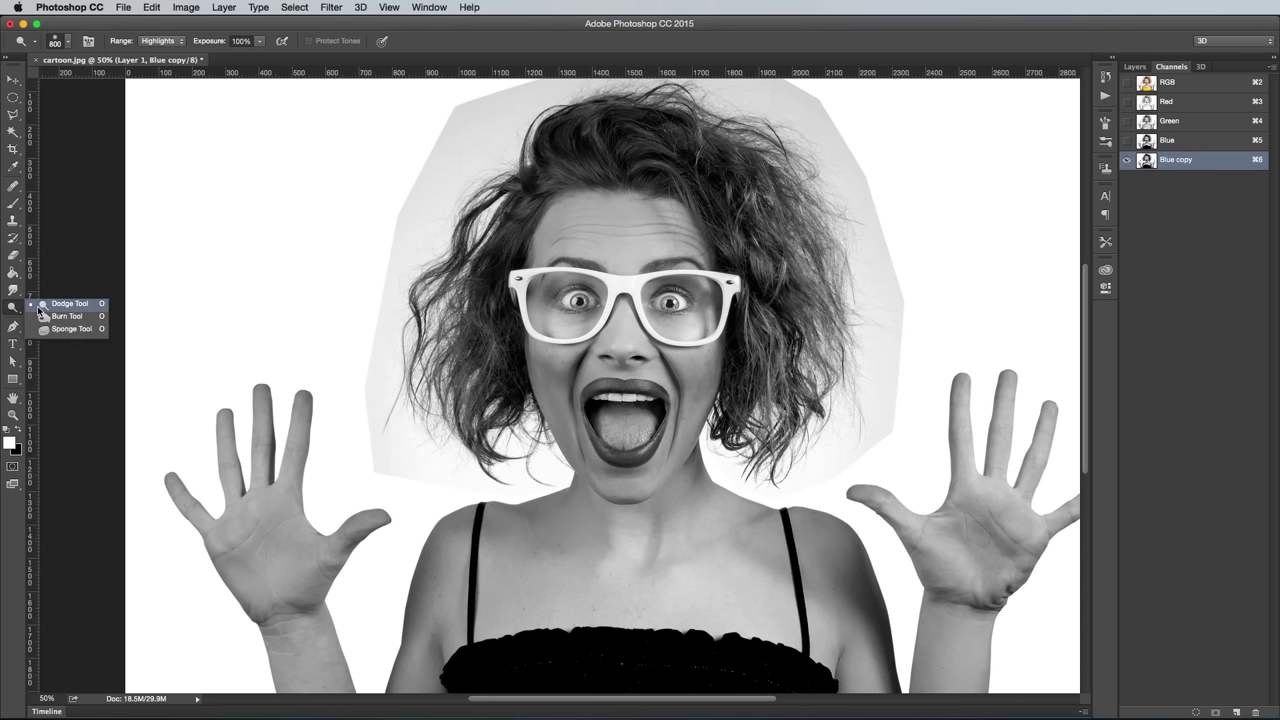
click(39, 307)
key([)
key([)
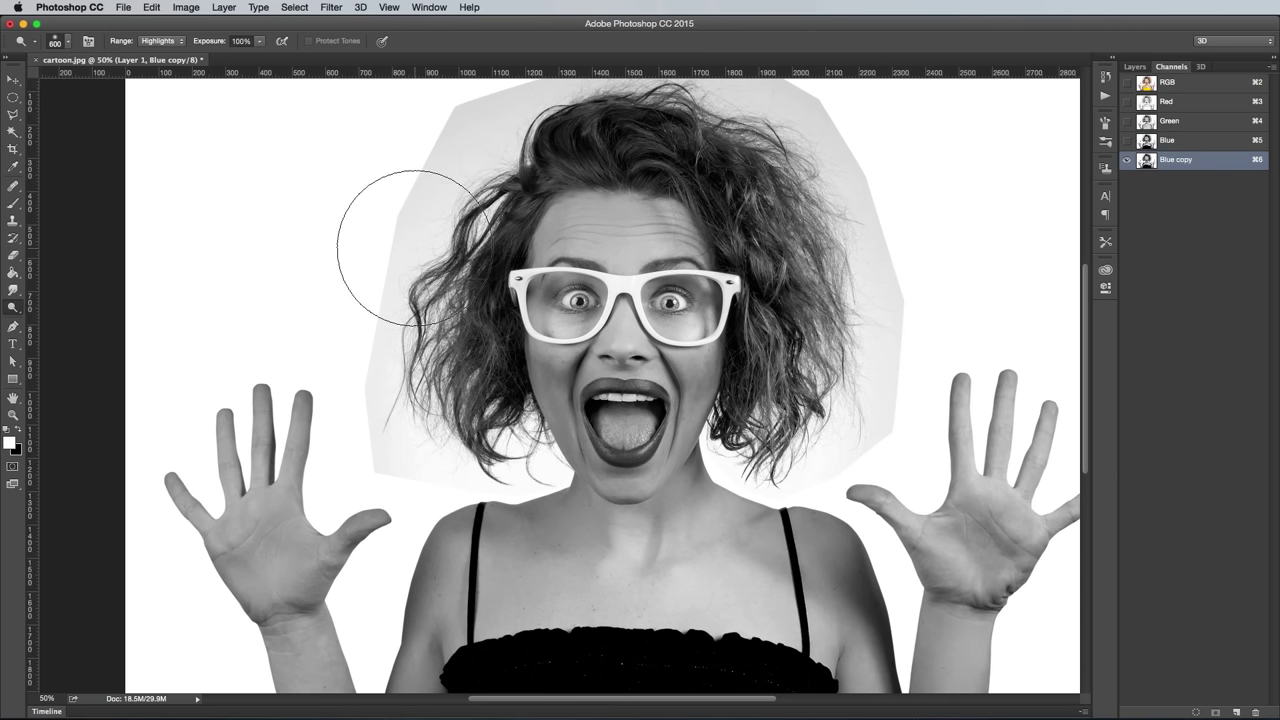
key(bracketleft)
key(bracketleft)
scroll(411, 247, up, 2)
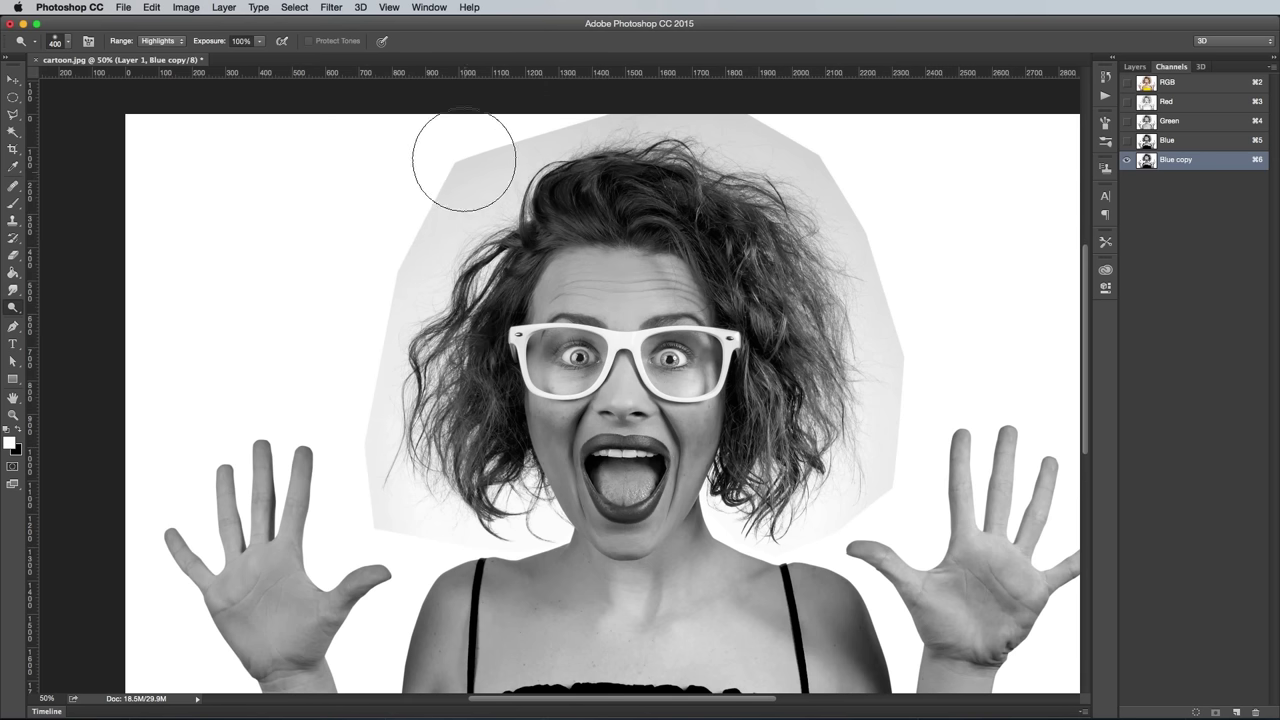
mouse_move(464, 160)
mouse_down()
mouse_move(443, 163)
mouse_move(478, 112)
mouse_up()
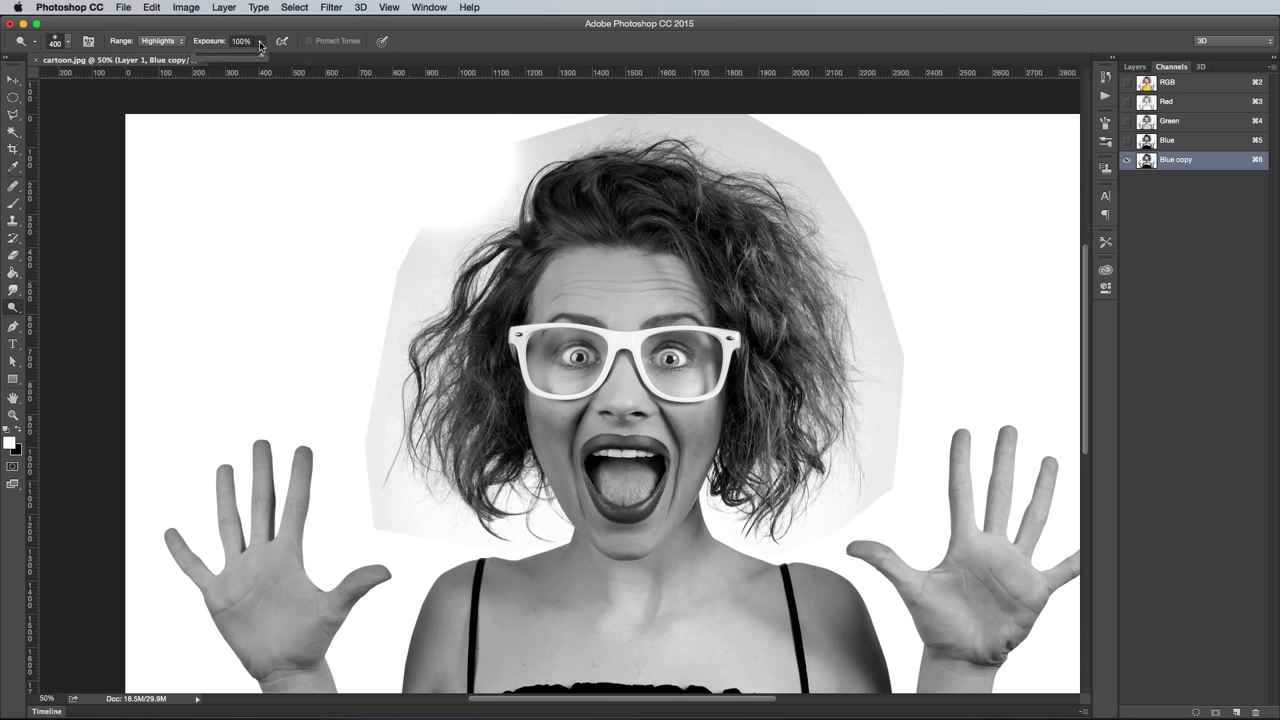
Set the Dodge exposure to 50% and whiten the remaining grey backdrop around the hair with smaller brushes.
drag(260, 45, 231, 56)
mouse_move(548, 140)
mouse_down()
mouse_move(600, 105)
mouse_move(920, 366)
mouse_move(880, 470)
mouse_up()
key(bracketleft)
key(bracketleft)
key(bracketleft)
key(bracketleft)
mouse_move(794, 531)
mouse_down()
mouse_move(721, 510)
mouse_move(813, 189)
mouse_up()
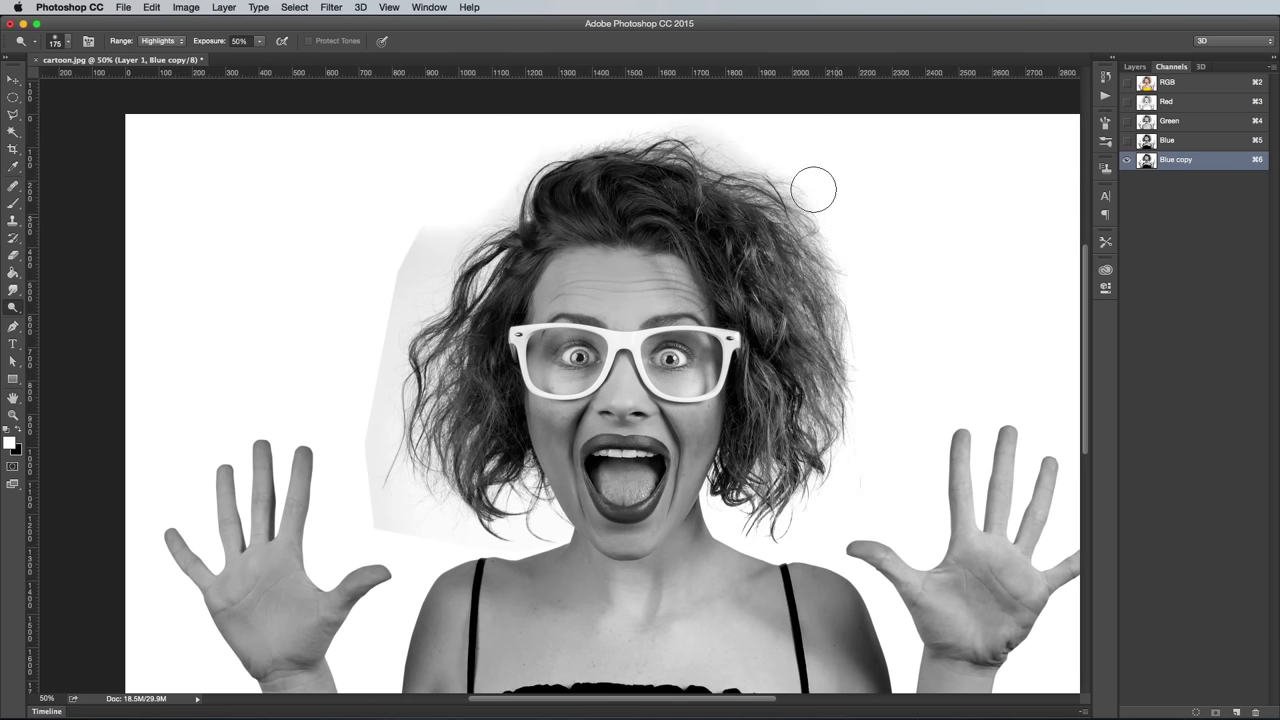
key(bracketright)
mouse_move(425, 240)
mouse_down()
mouse_move(411, 266)
mouse_move(400, 471)
mouse_move(530, 520)
mouse_up()
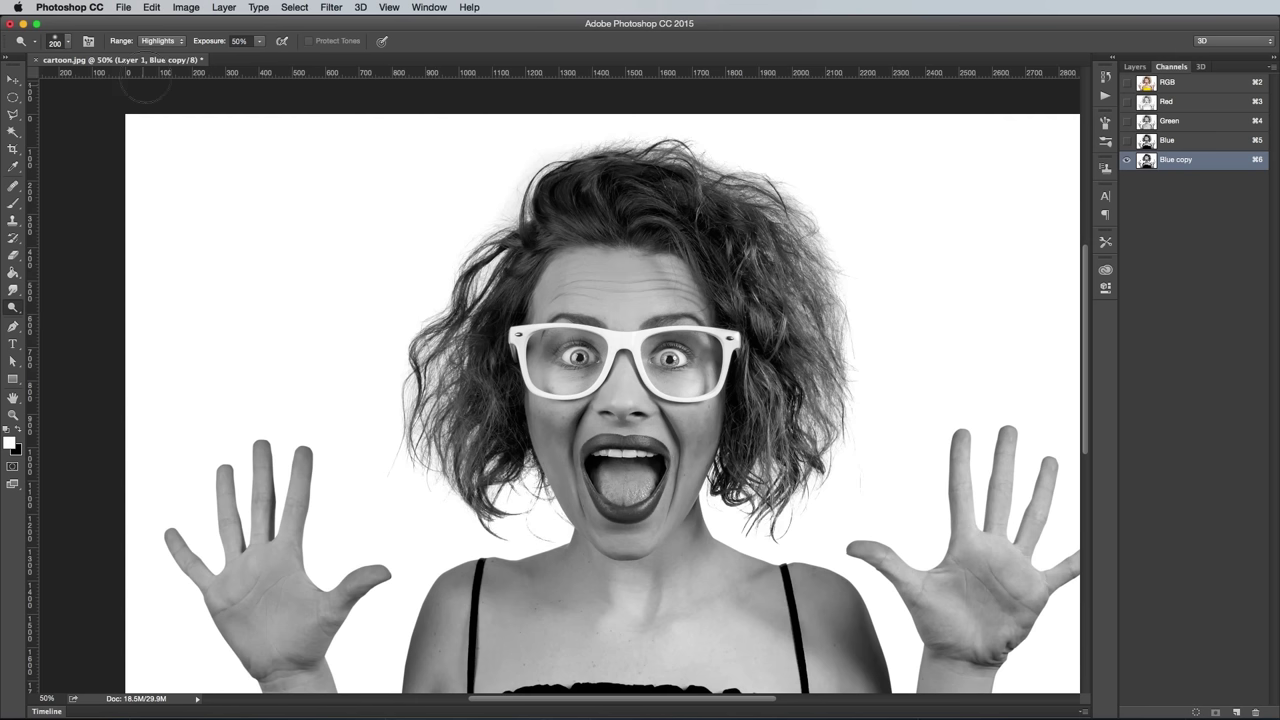
Burn the hair to black in the Blue copy channel using the Shadows range at 100% exposure.
click(12, 307)
click(60, 321)
mouse_move(458, 296)
mouse_down()
mouse_move(423, 430)
mouse_move(490, 505)
mouse_move(528, 497)
mouse_move(556, 140)
mouse_move(554, 228)
mouse_move(810, 340)
mouse_move(743, 255)
mouse_move(845, 390)
mouse_move(678, 463)
mouse_move(551, 372)
mouse_move(726, 261)
mouse_up()
key(bracketright)
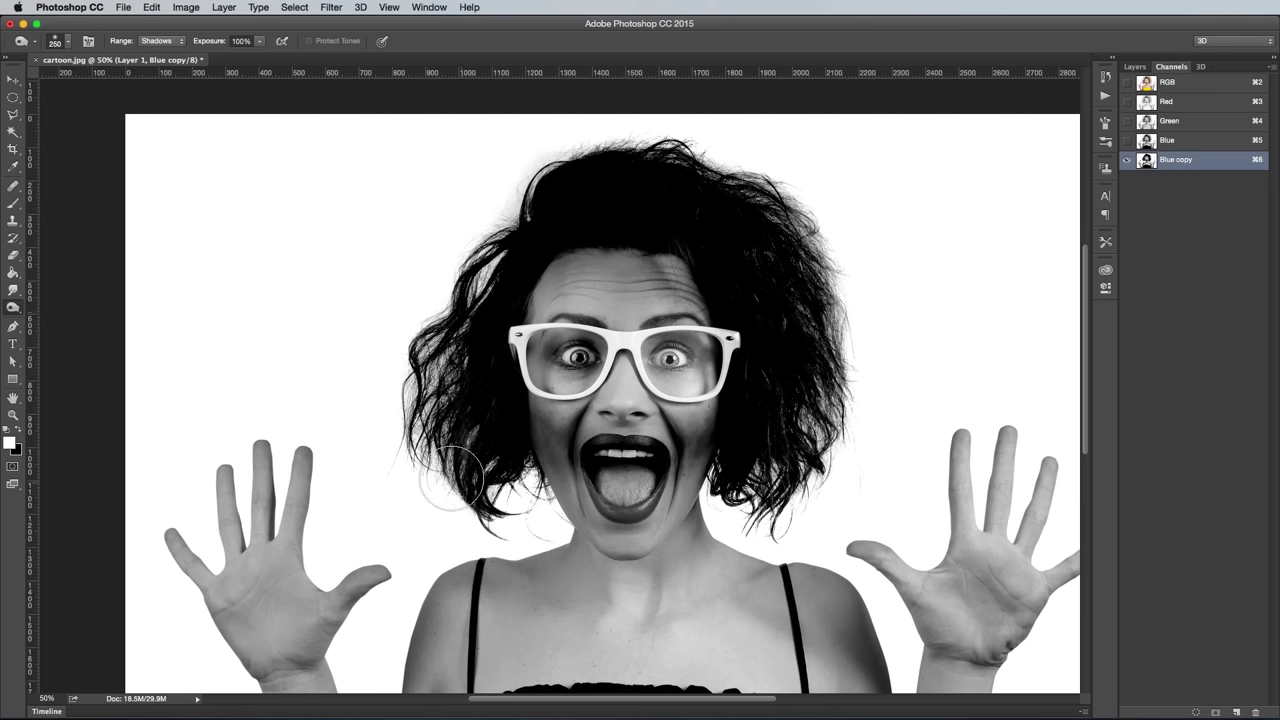
Load the outline of Layer 1 as a selection and return to the Blue copy channel.
click(1134, 68)
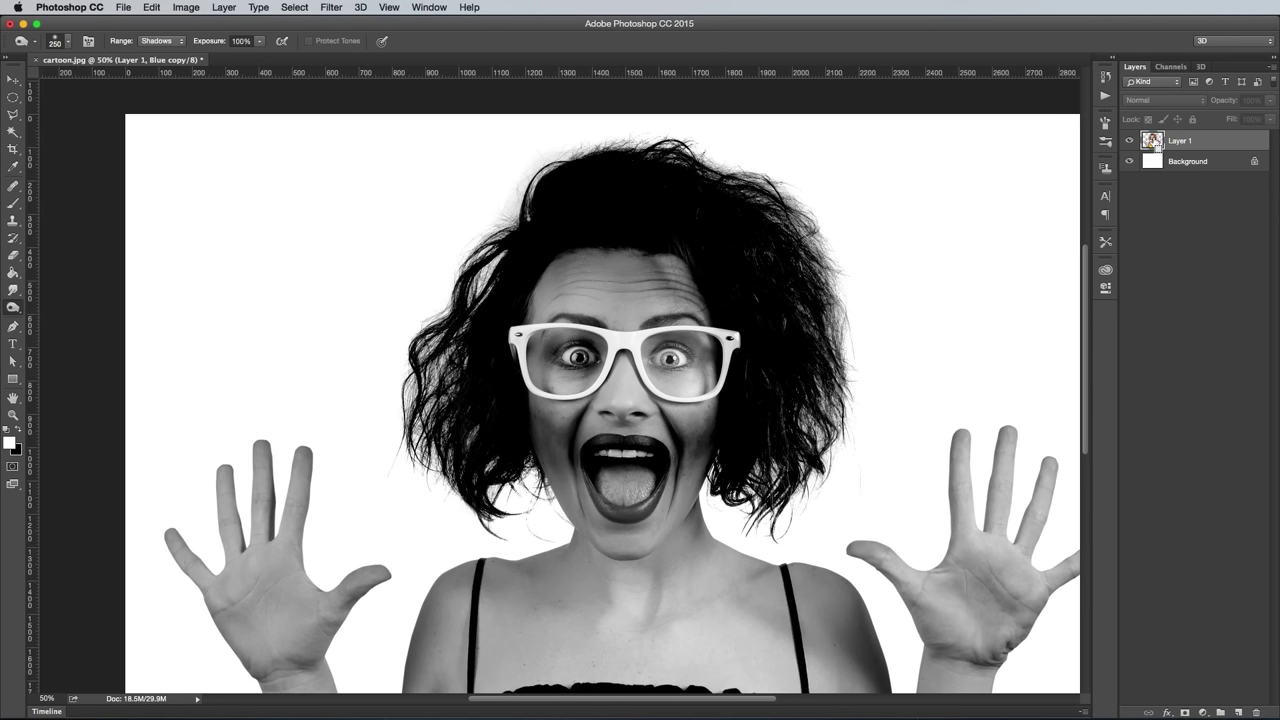
super+click(1155, 143)
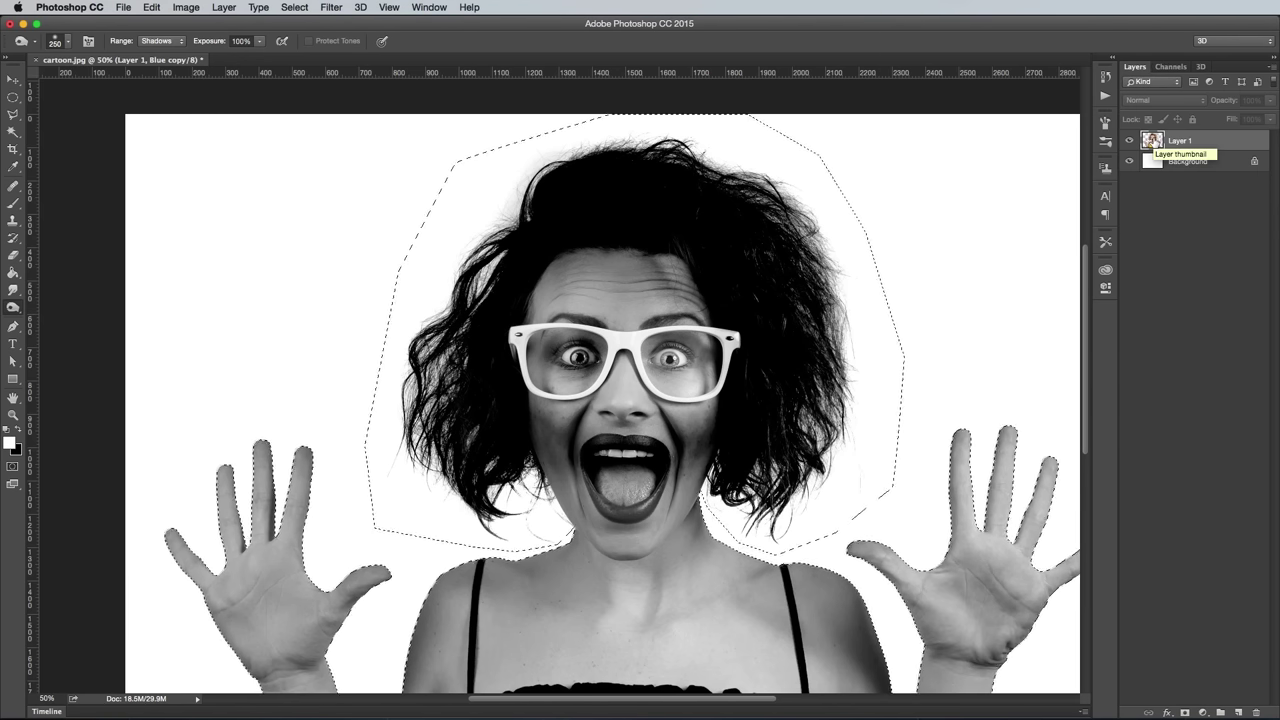
click(1171, 67)
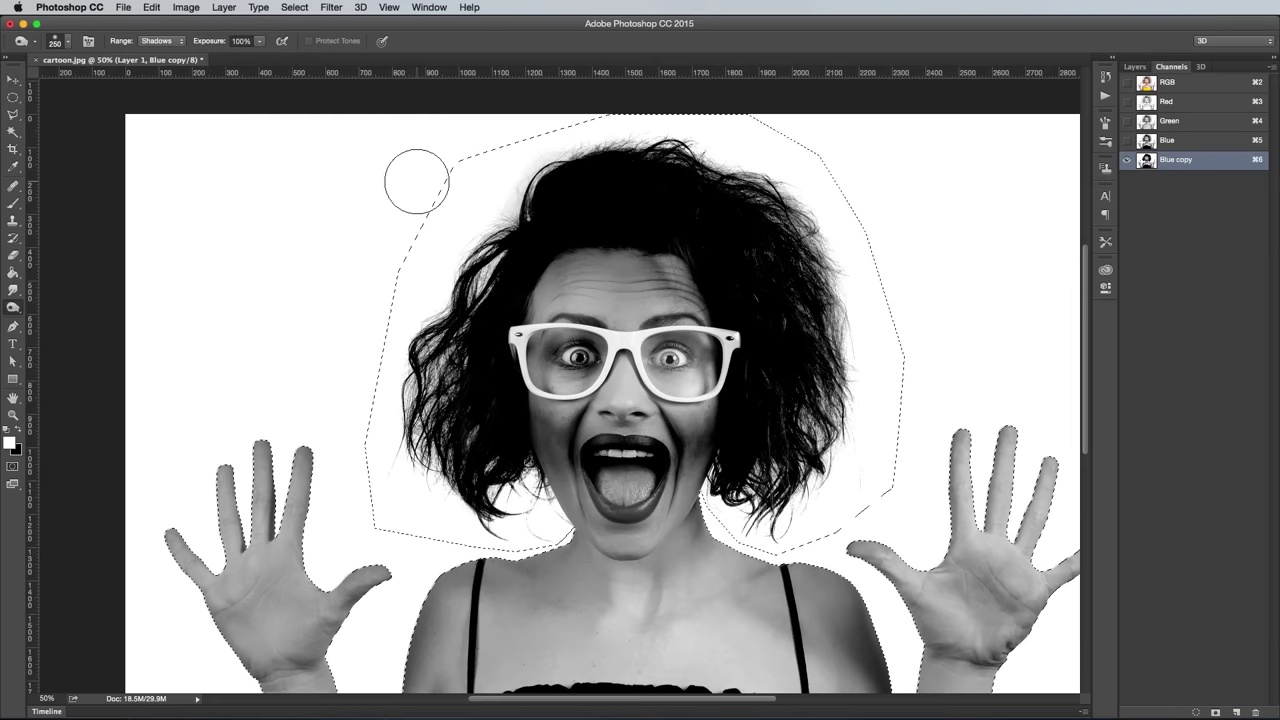
Paint both hands, the arms, torso and neck black inside the selection with a 250-pixel brush at 100% opacity.
key(b)
key(x)
mouse_move(223, 537)
mouse_down()
mouse_move(260, 513)
mouse_move(277, 651)
mouse_move(366, 593)
mouse_move(714, 682)
mouse_up()
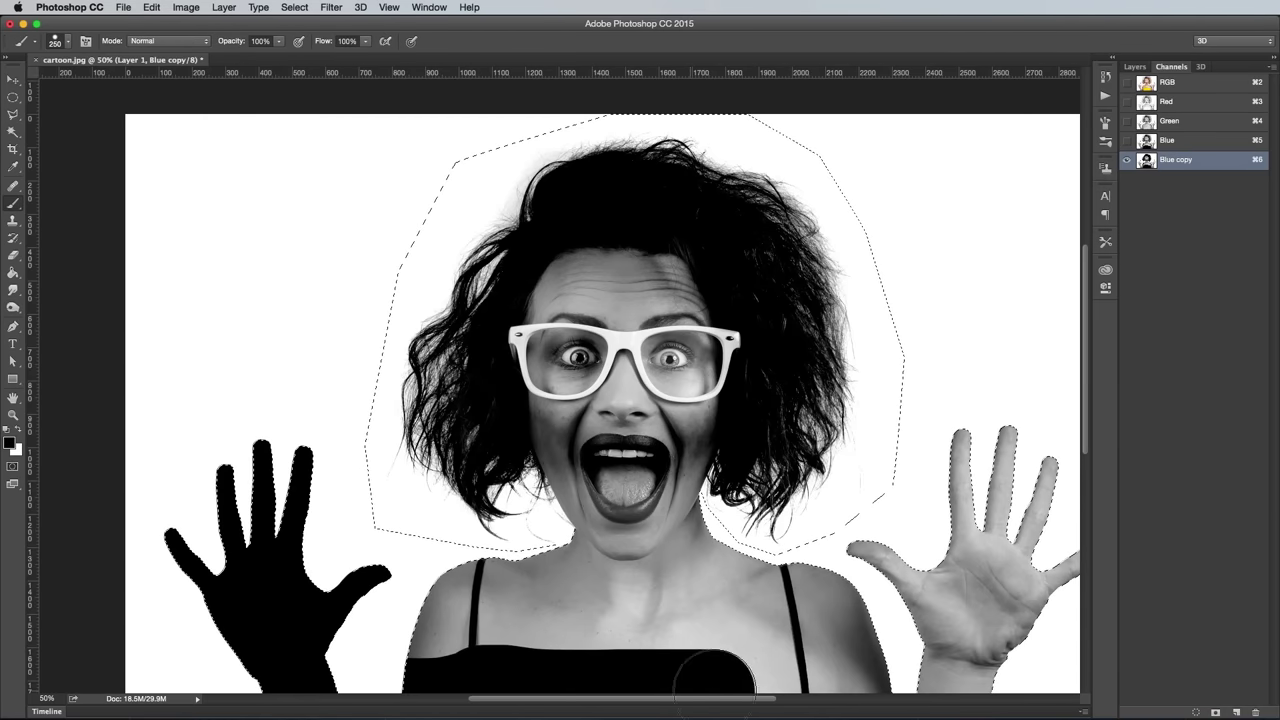
key(space)
drag(566, 688, 554, 486)
mouse_move(300, 523)
mouse_down()
mouse_move(597, 600)
mouse_move(589, 406)
mouse_move(604, 400)
mouse_up()
key(space)
drag(1000, 274, 672, 602)
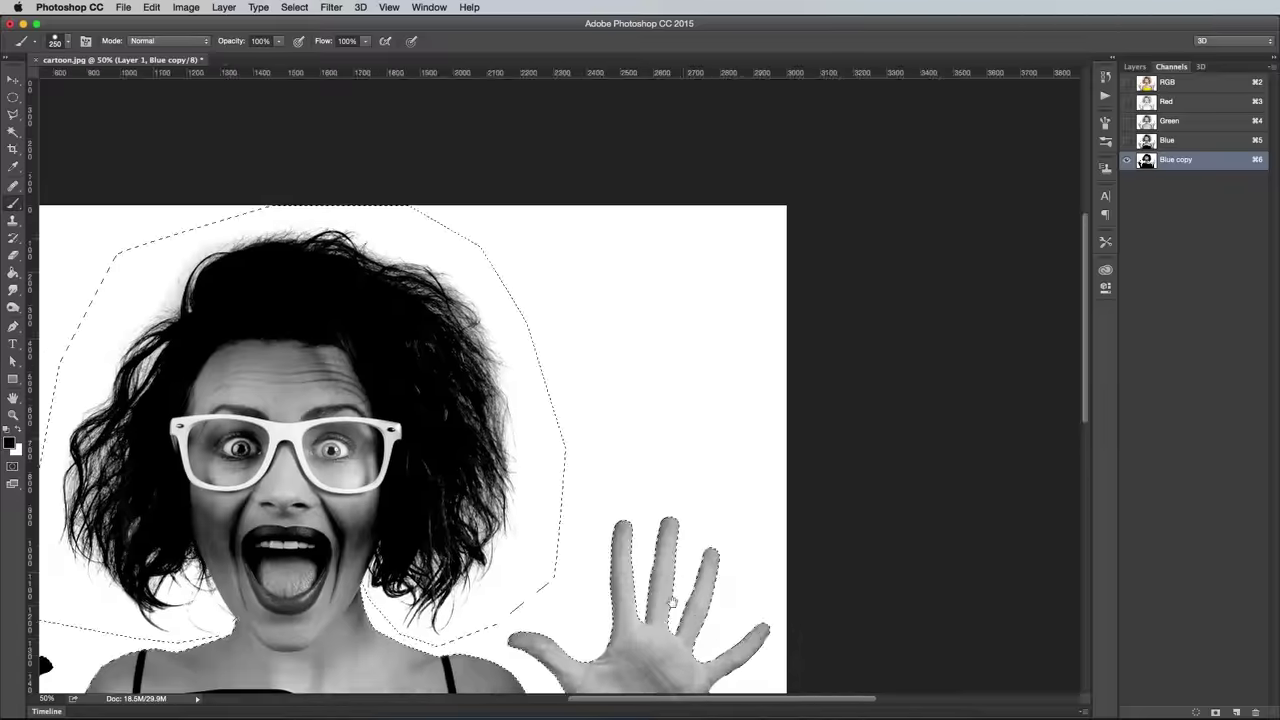
scroll(671, 603, down, 5)
scroll(671, 603, left, 5)
mouse_move(860, 450)
mouse_down()
mouse_move(794, 557)
mouse_move(808, 429)
mouse_move(527, 457)
mouse_move(363, 451)
mouse_move(514, 423)
mouse_move(487, 388)
mouse_up()
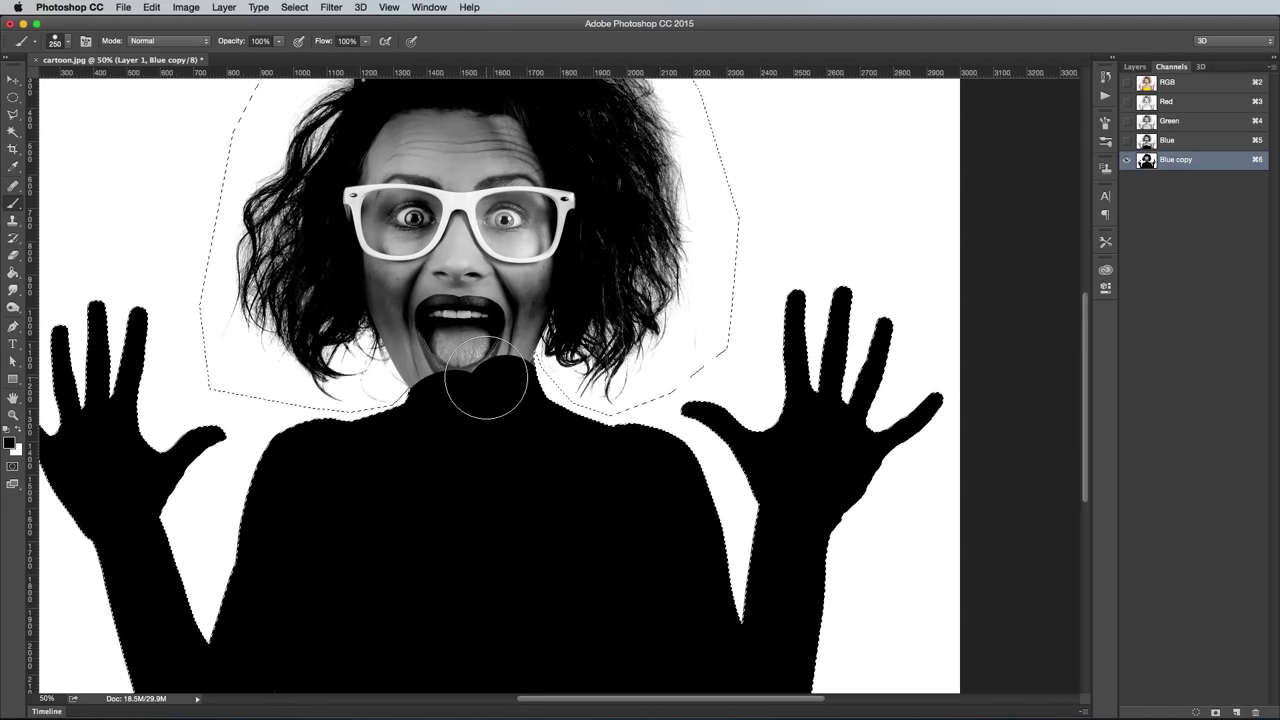
Paint the inside of the face black, staying clear of the narrow jaw edges beside the hair.
key(super+plus)
key(super+plus)
scroll(480, 383, up, 5)
scroll(480, 383, left, 3)
mouse_move(426, 340)
mouse_down()
mouse_move(786, 290)
mouse_move(783, 221)
mouse_move(706, 452)
mouse_move(397, 446)
mouse_move(430, 465)
mouse_up()
scroll(430, 450, down, 4)
scroll(430, 450, right, 1)
mouse_move(500, 296)
mouse_down()
mouse_move(493, 417)
mouse_move(430, 339)
mouse_move(567, 398)
mouse_move(562, 432)
mouse_up()
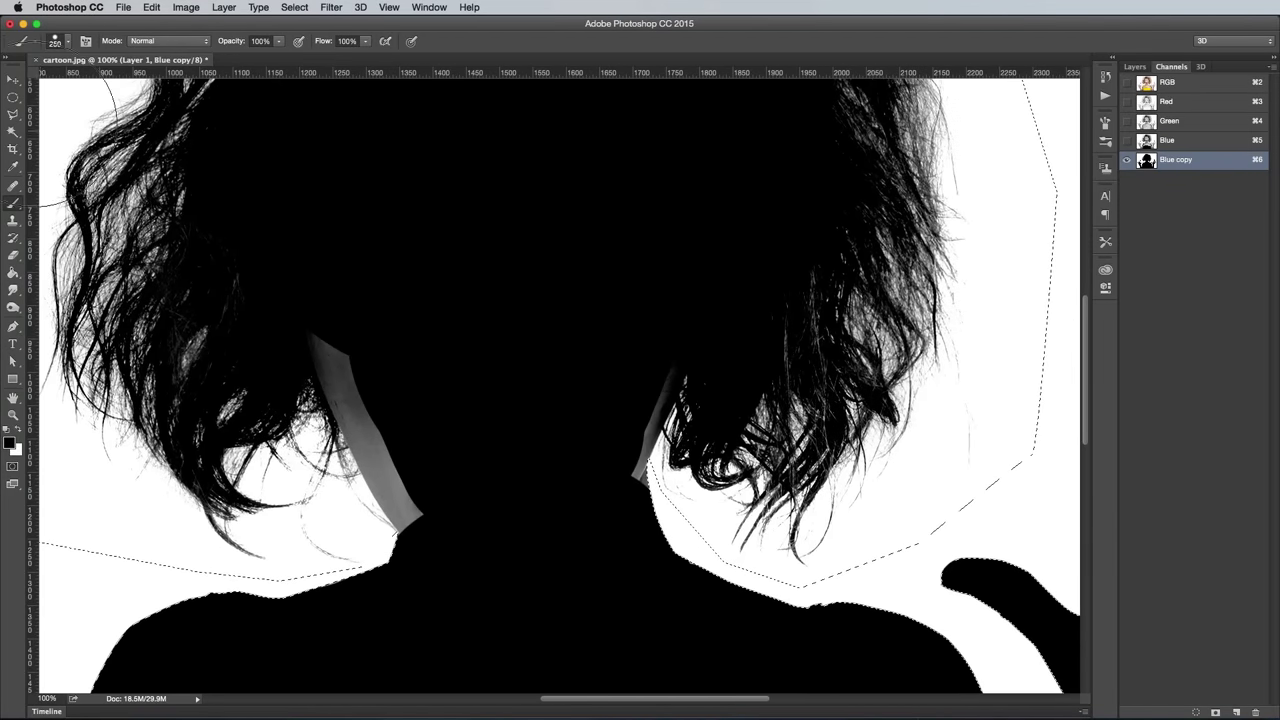
Clear the selection and draw a closed path around the lower face that follows both unpainted jaw edges.
key(p)
key(super+d)
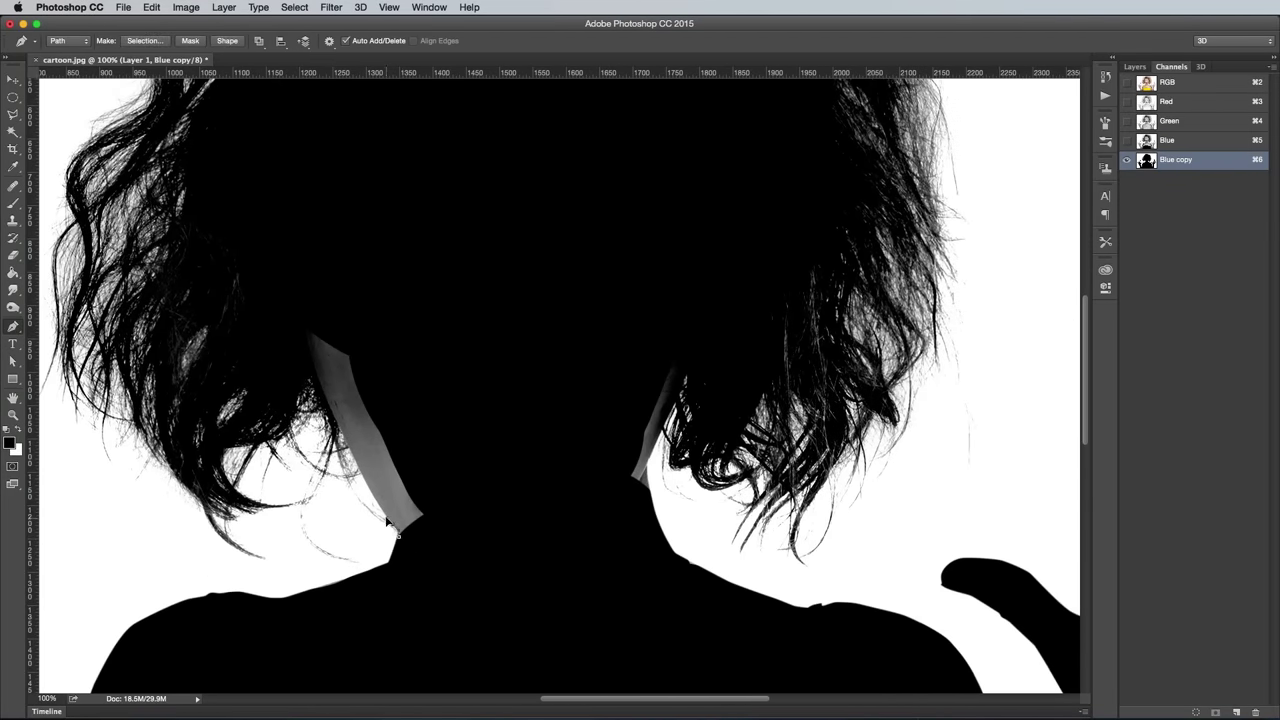
click(556, 308)
click(675, 325)
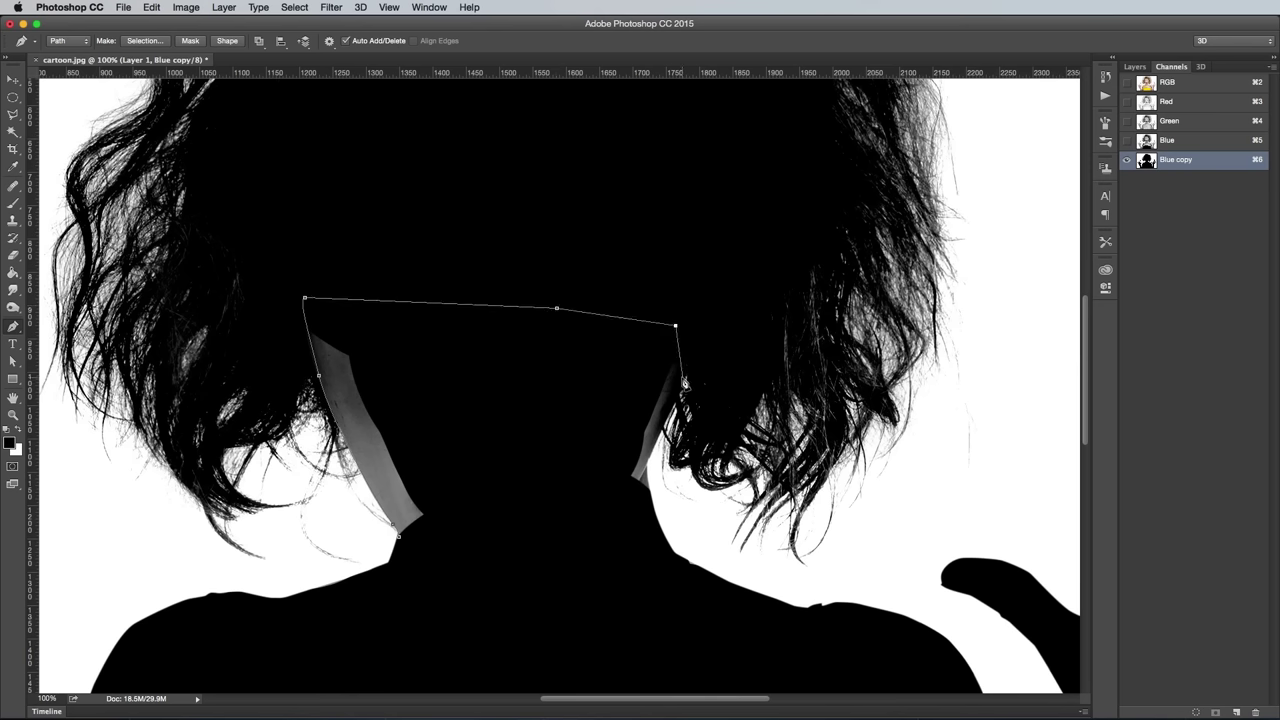
click(398, 536)
Convert the lower-face path into a selection, fill it with black and deselect.
right_click(497, 489)
click(546, 547)
key(Return)
key(alt+BackSpace)
key(super+d)
key(super+minus)
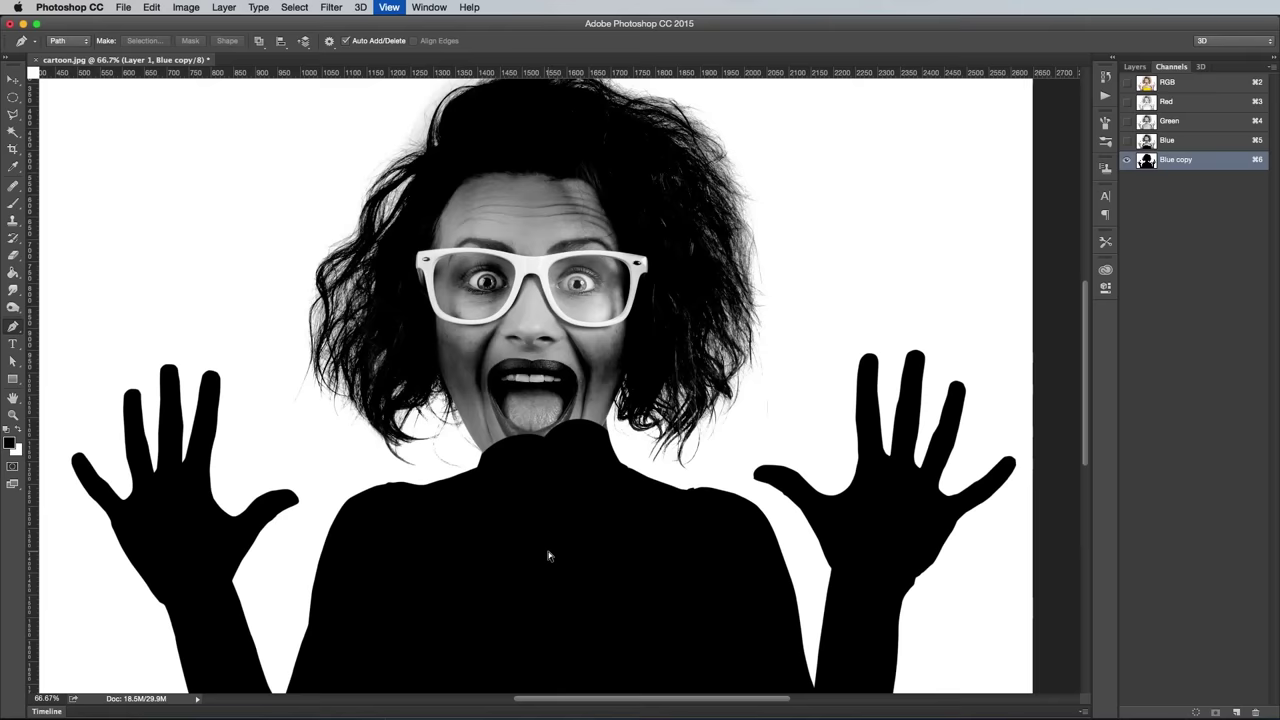
key(alt+BackSpace)
key(super+minus)
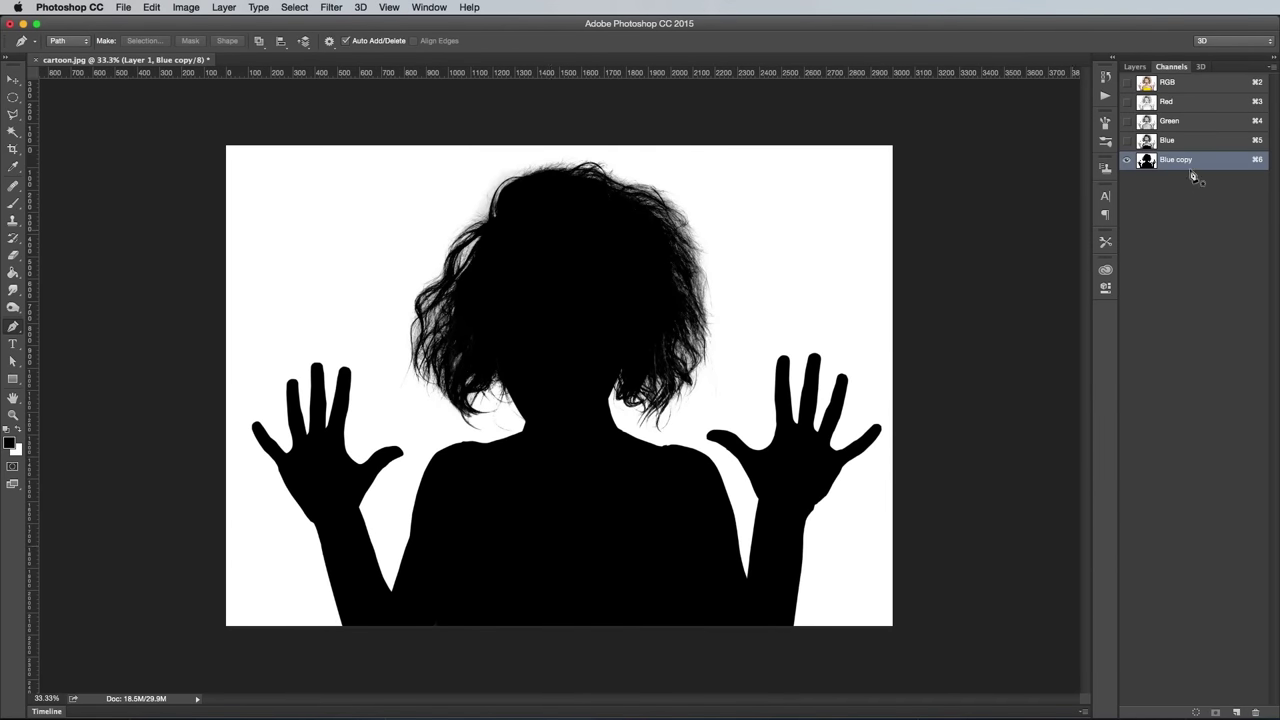
Load the Blue copy channel as a selection, delete that area from Layer 1 and check the cutout without the Background.
super+click(1148, 163)
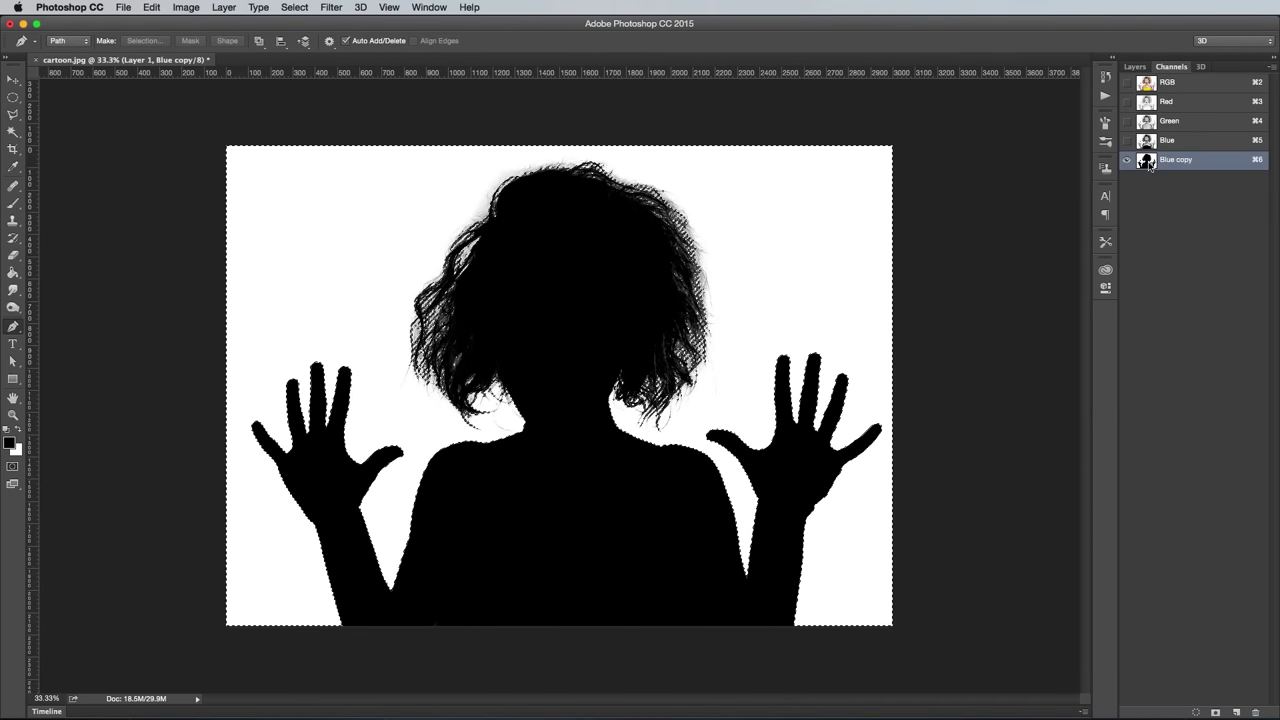
click(1186, 86)
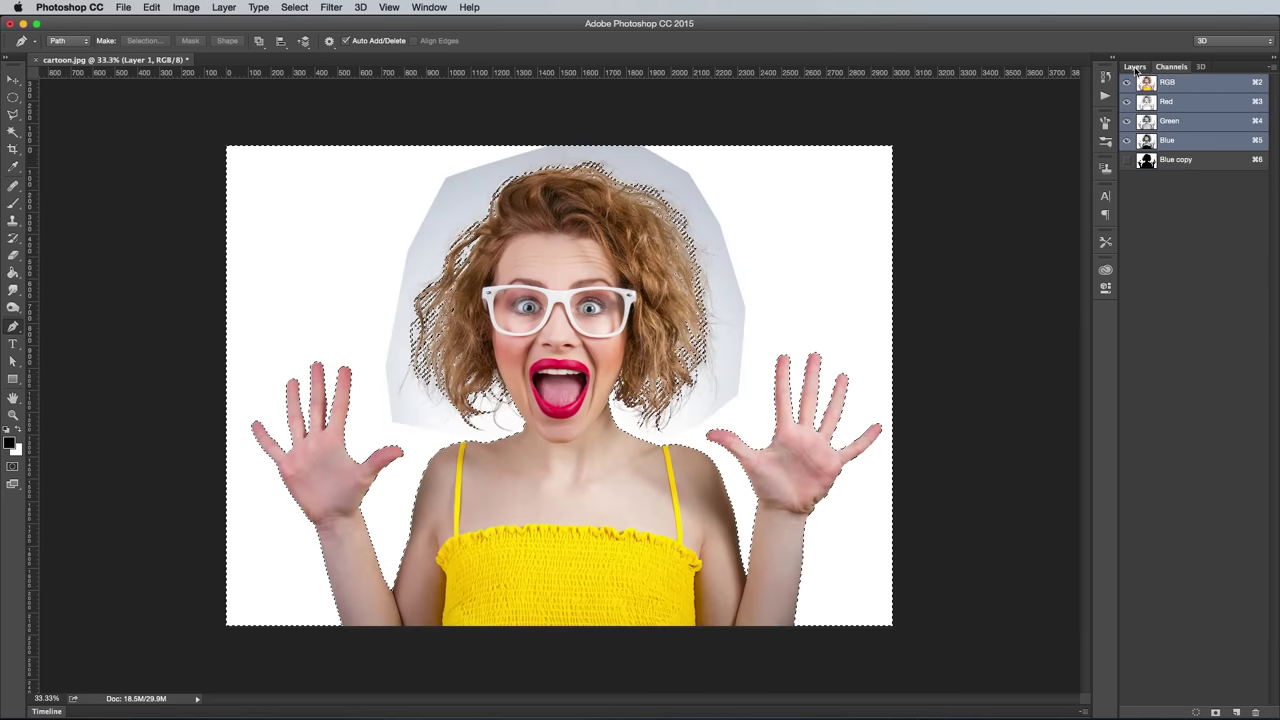
click(1135, 67)
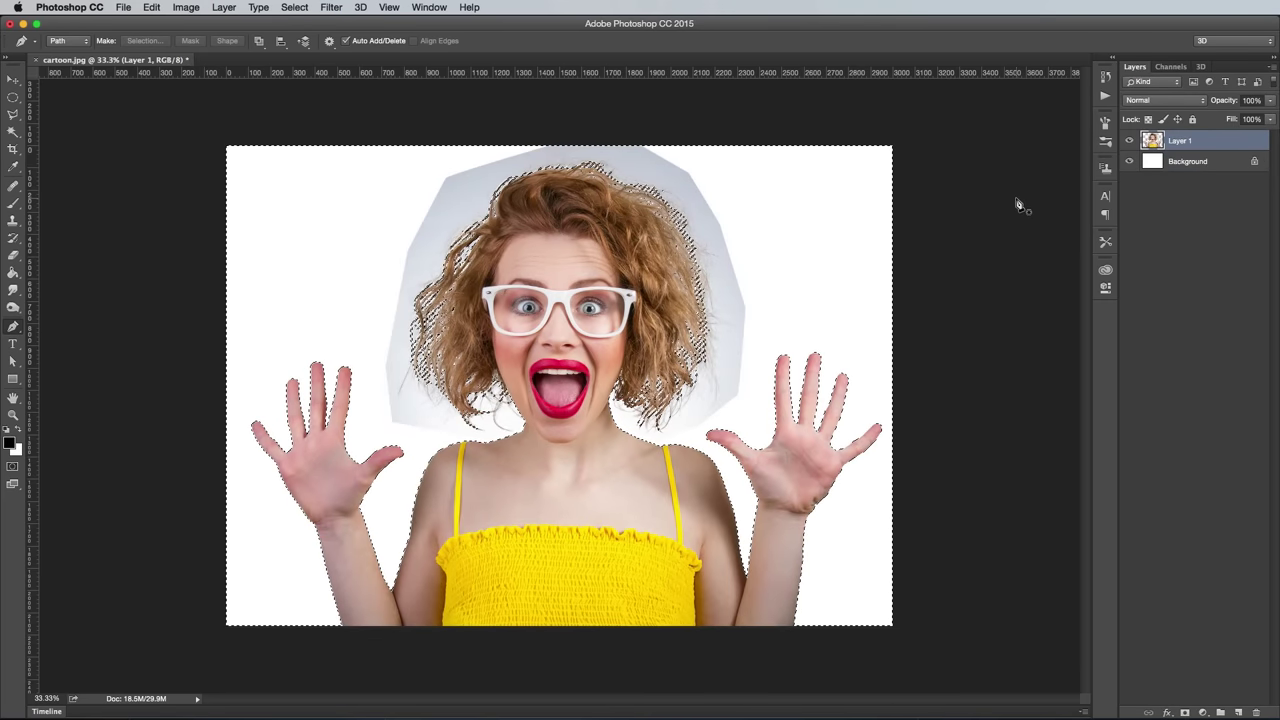
key(Delete)
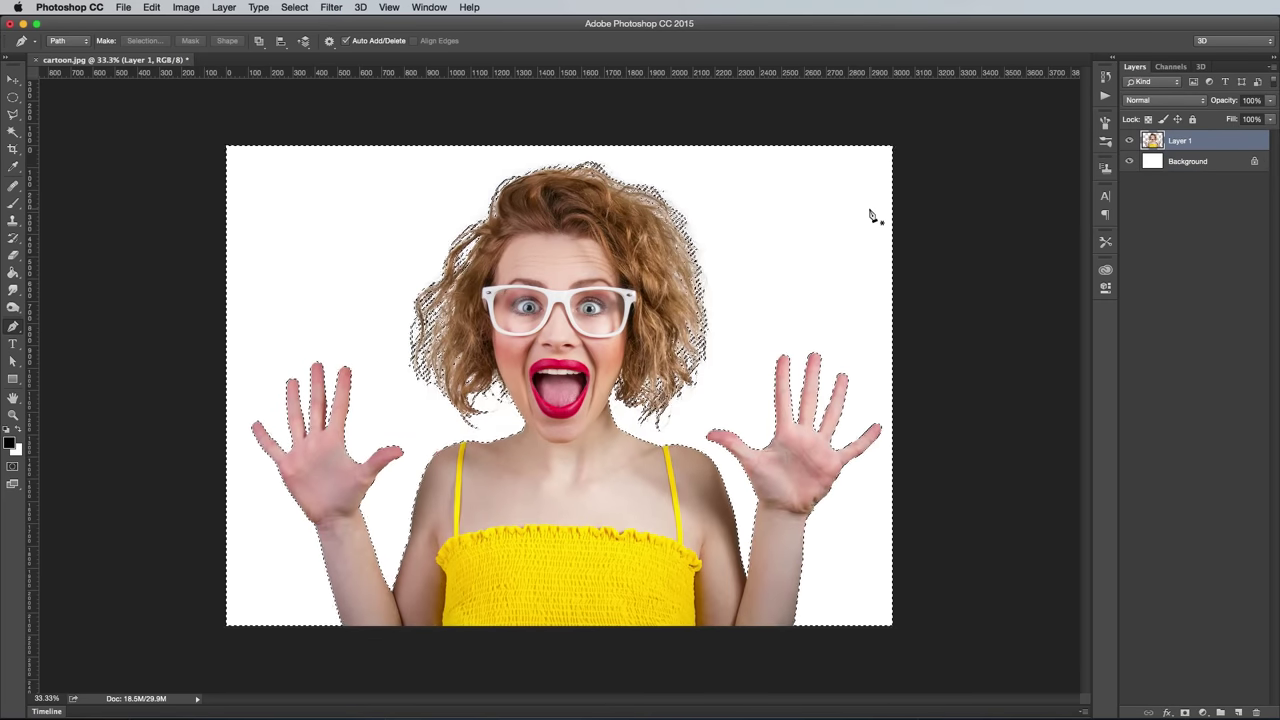
key(ctrl+d)
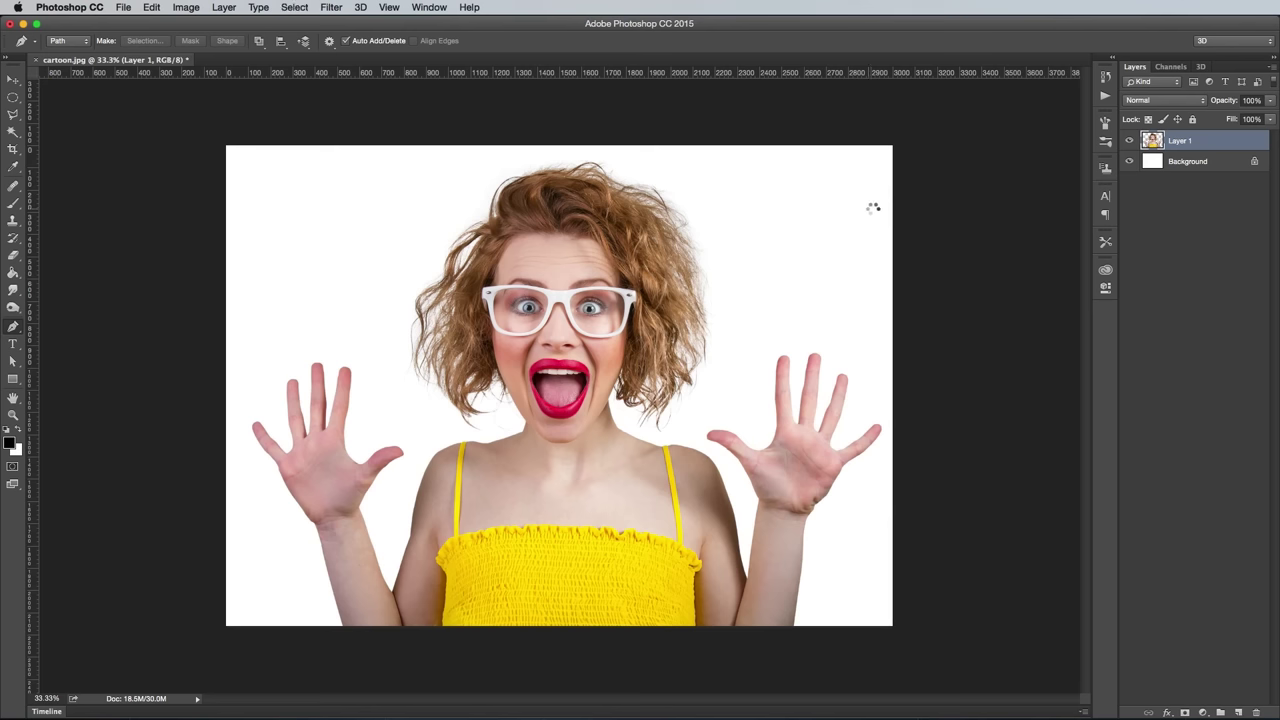
click(1130, 162)
click(1130, 162)
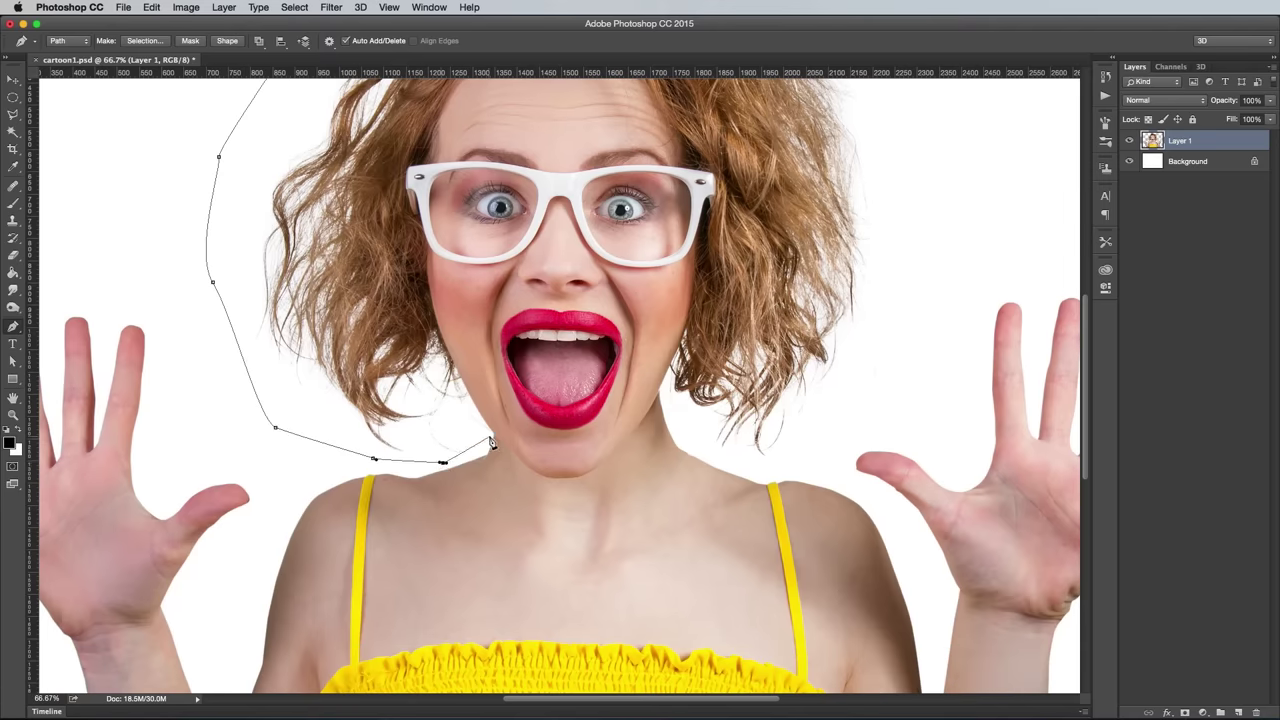
Draw a closed path that follows the jawline and chin closely and loops loosely around the hair.
key(super+plus)
key(super+plus)
key(super+plus)
drag(257, 612, 239, 335)
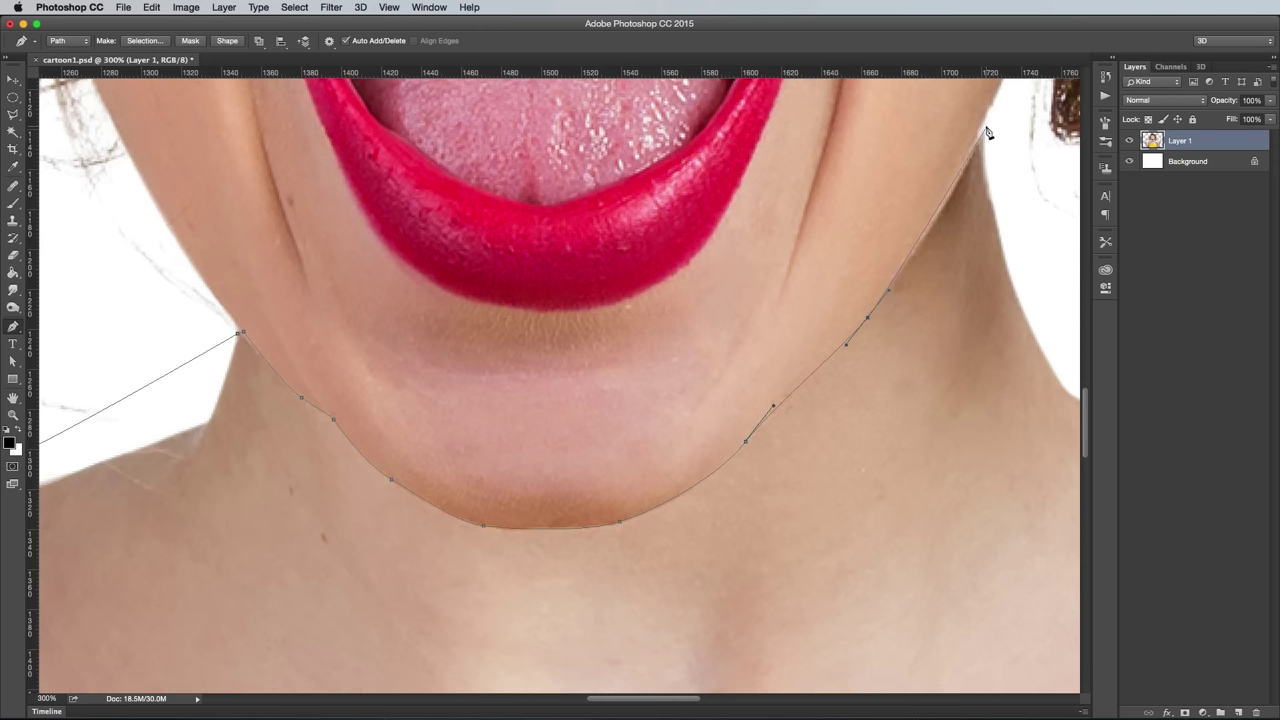
key(super+0)
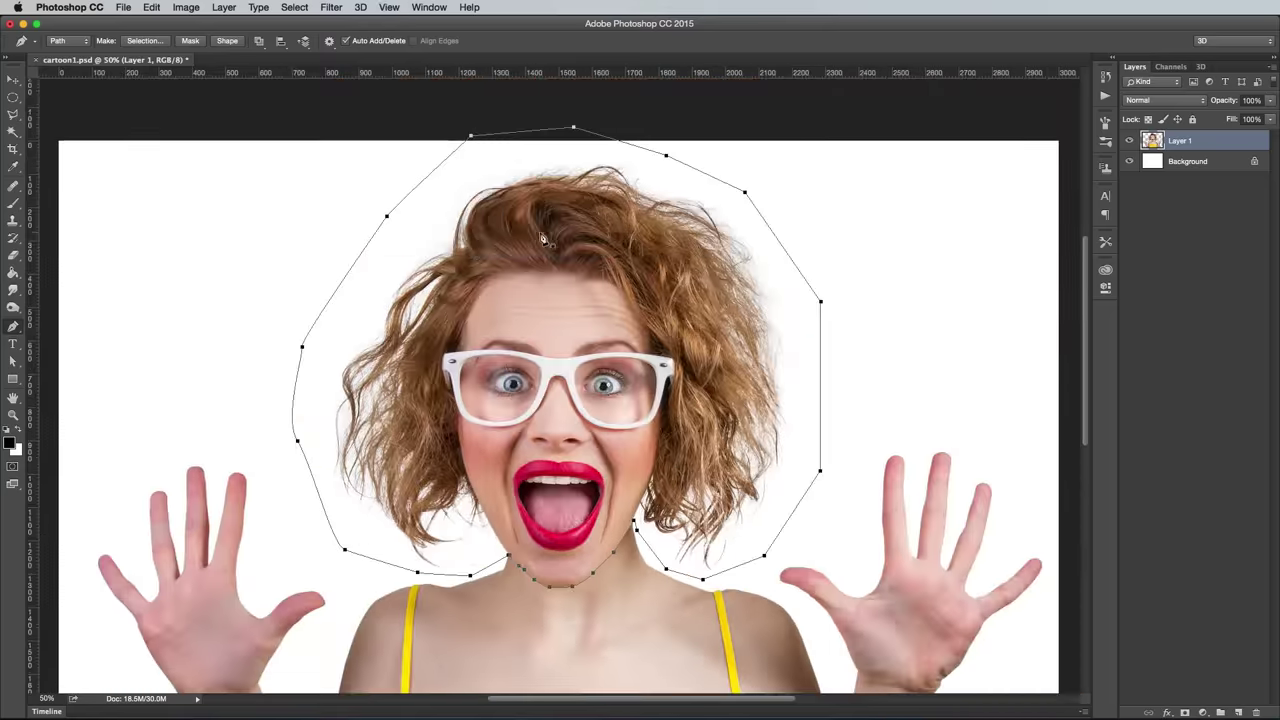
Convert the path around the head into a selection.
right_click(509, 260)
click(530, 296)
click(920, 386)
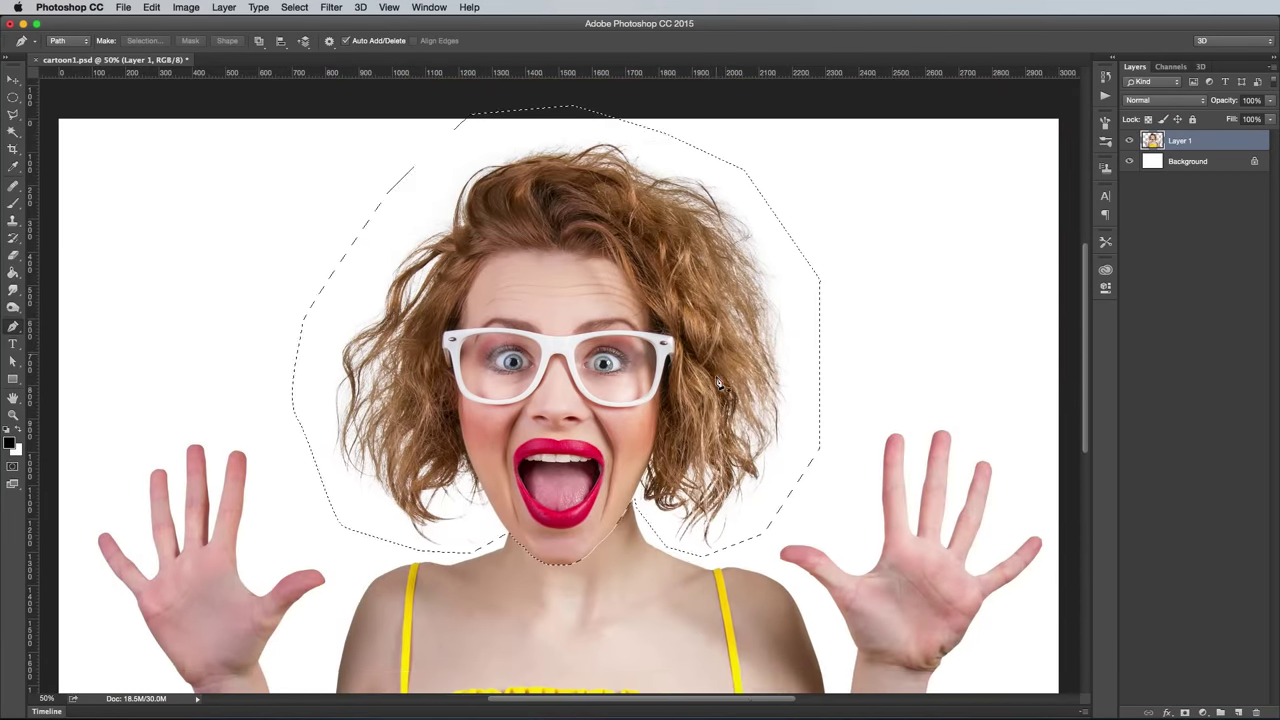
Copy the selected head area from Layer 1 and paste it as a new layer.
click(151, 7)
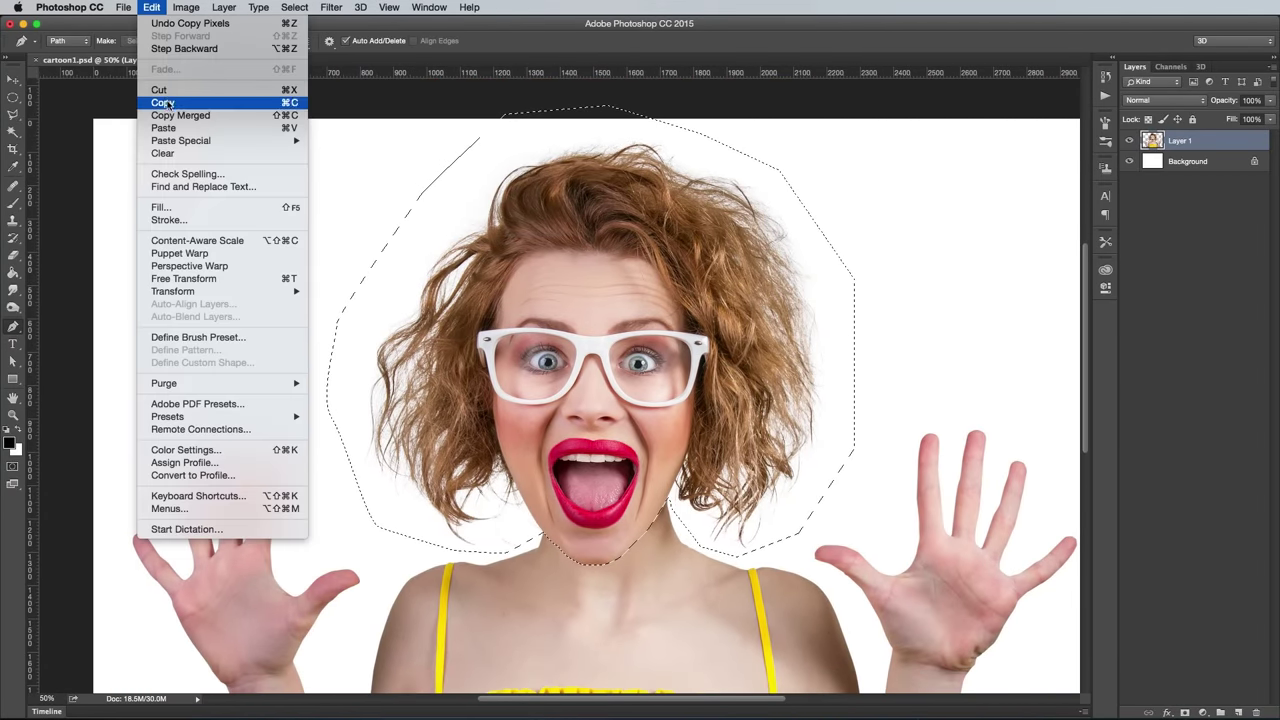
click(176, 128)
click(13, 80)
key(super+minus)
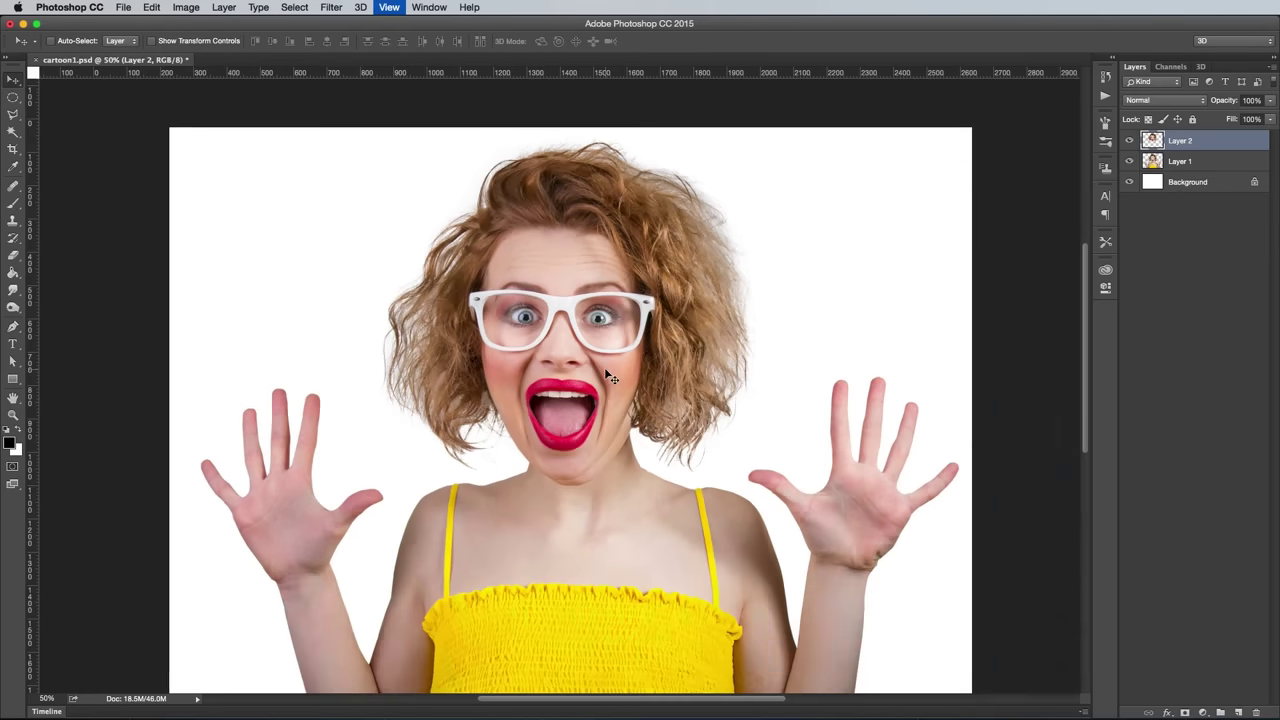
Scale the body on Layer 1 down to about 63% and centre it beneath the full-size head.
click(1176, 164)
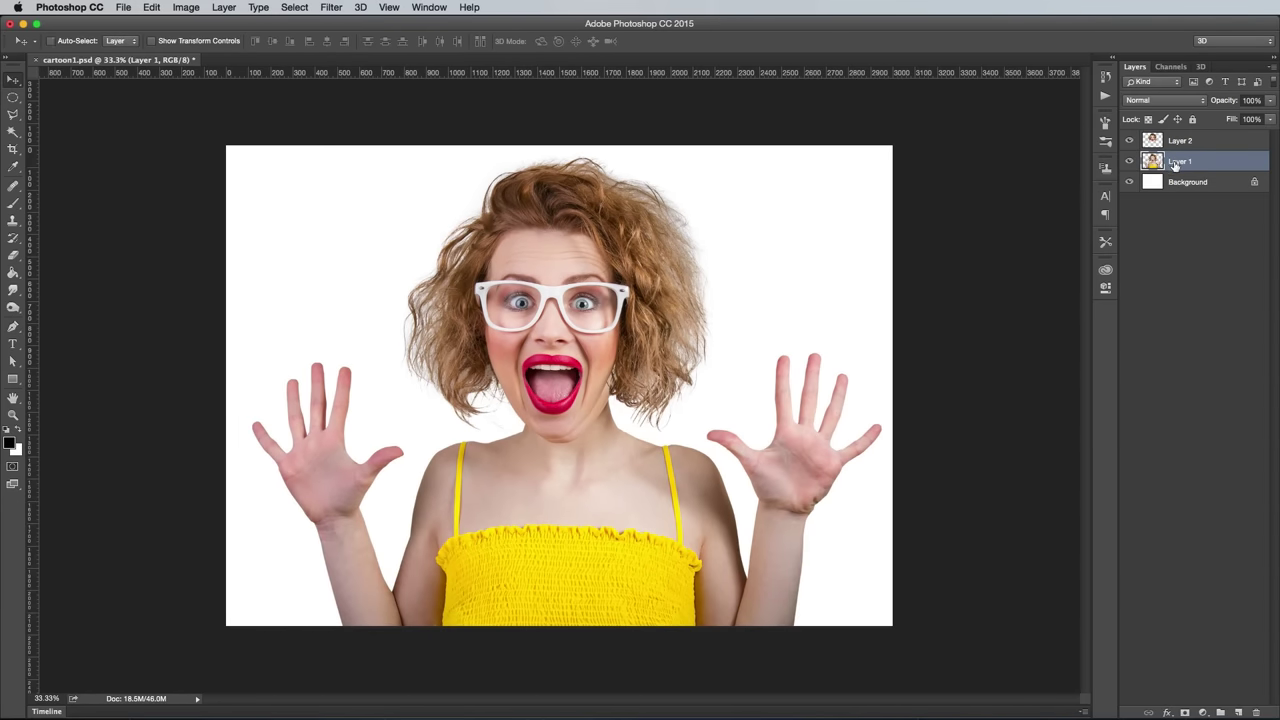
key(super+t)
drag(251, 155, 381, 201)
drag(490, 373, 473, 353)
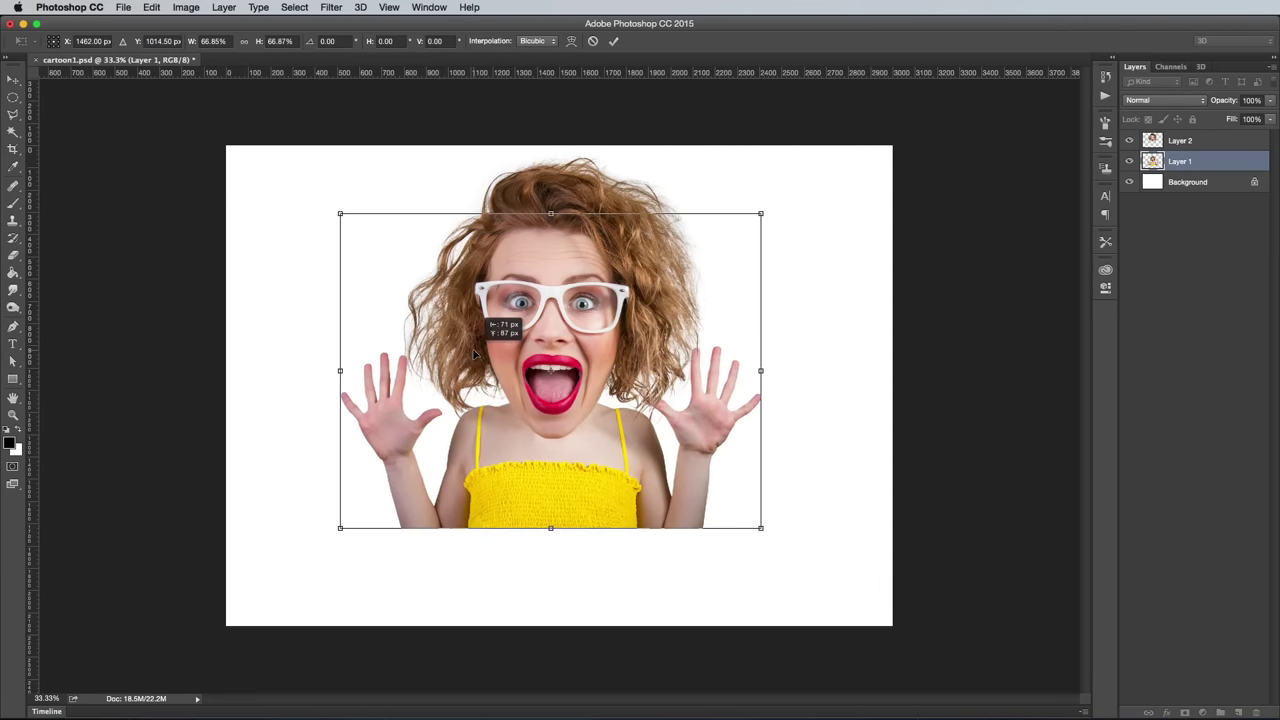
mouse_move(337, 212)
mouse_down()
mouse_move(396, 224)
mouse_move(321, 206)
mouse_move(352, 221)
mouse_up()
drag(418, 371, 420, 386)
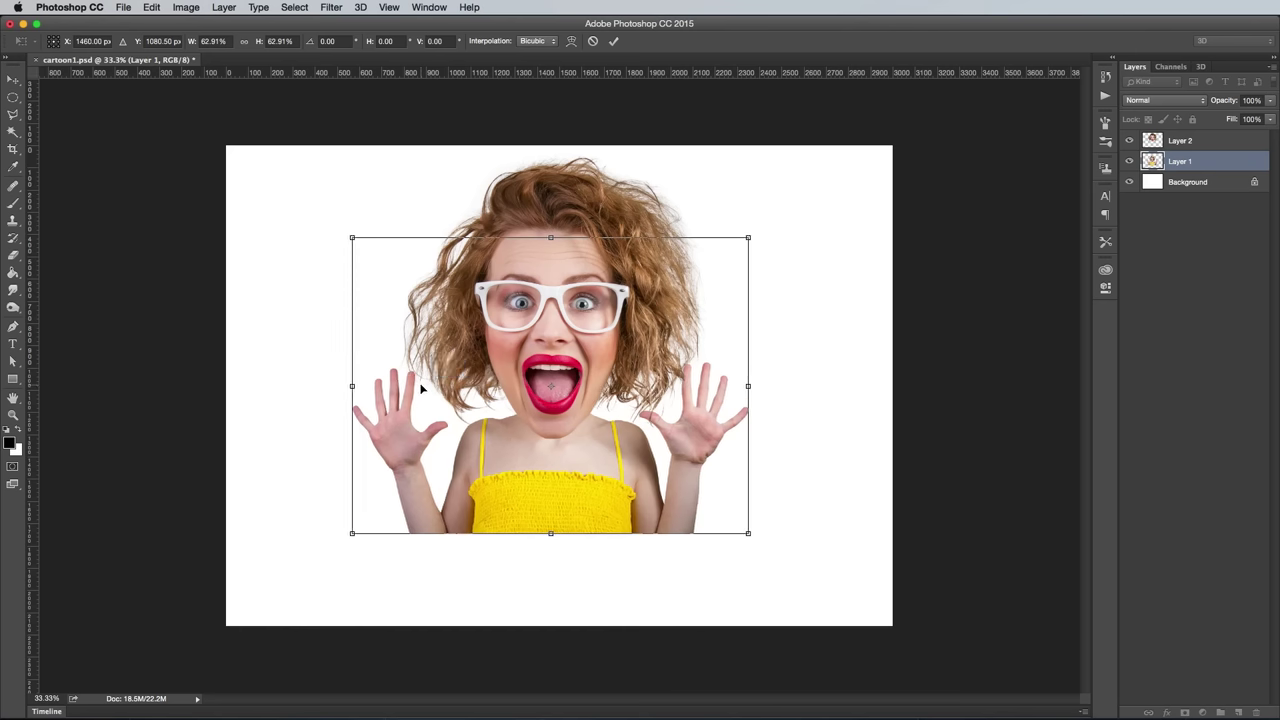
key(Right)
key(Right)
key(Right)
key(Right)
key(Right)
key(Right)
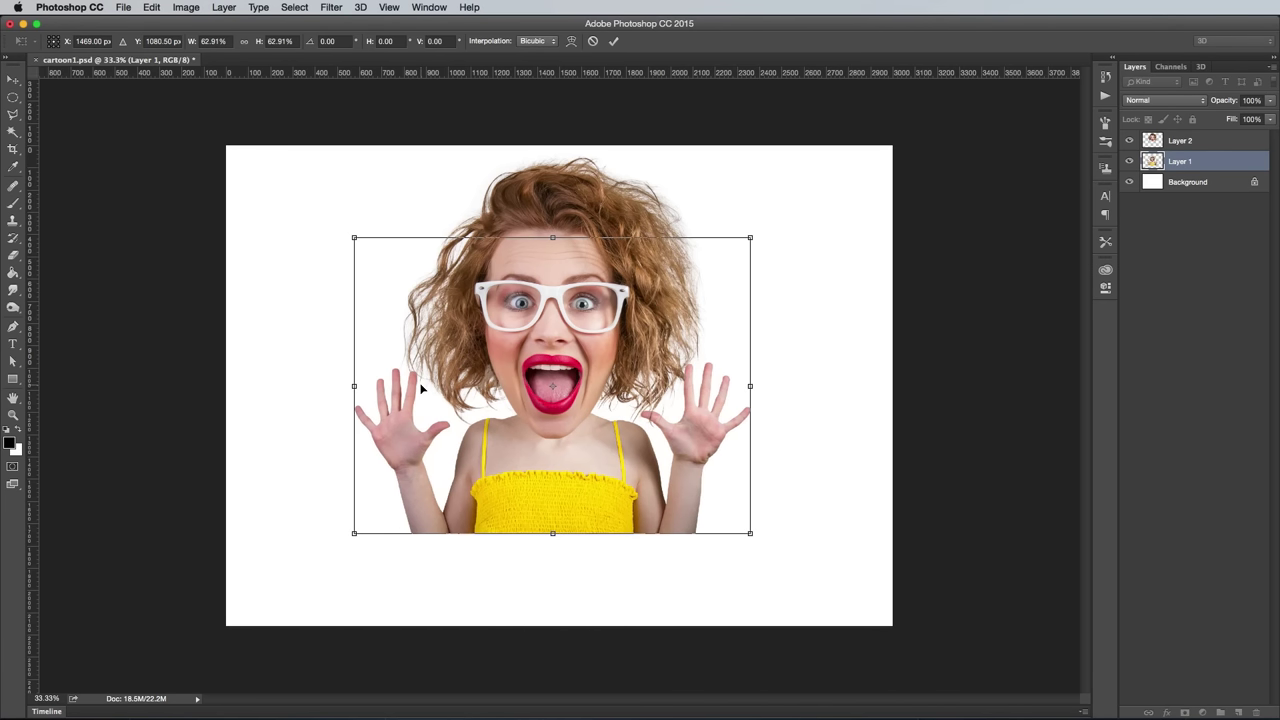
key(Return)
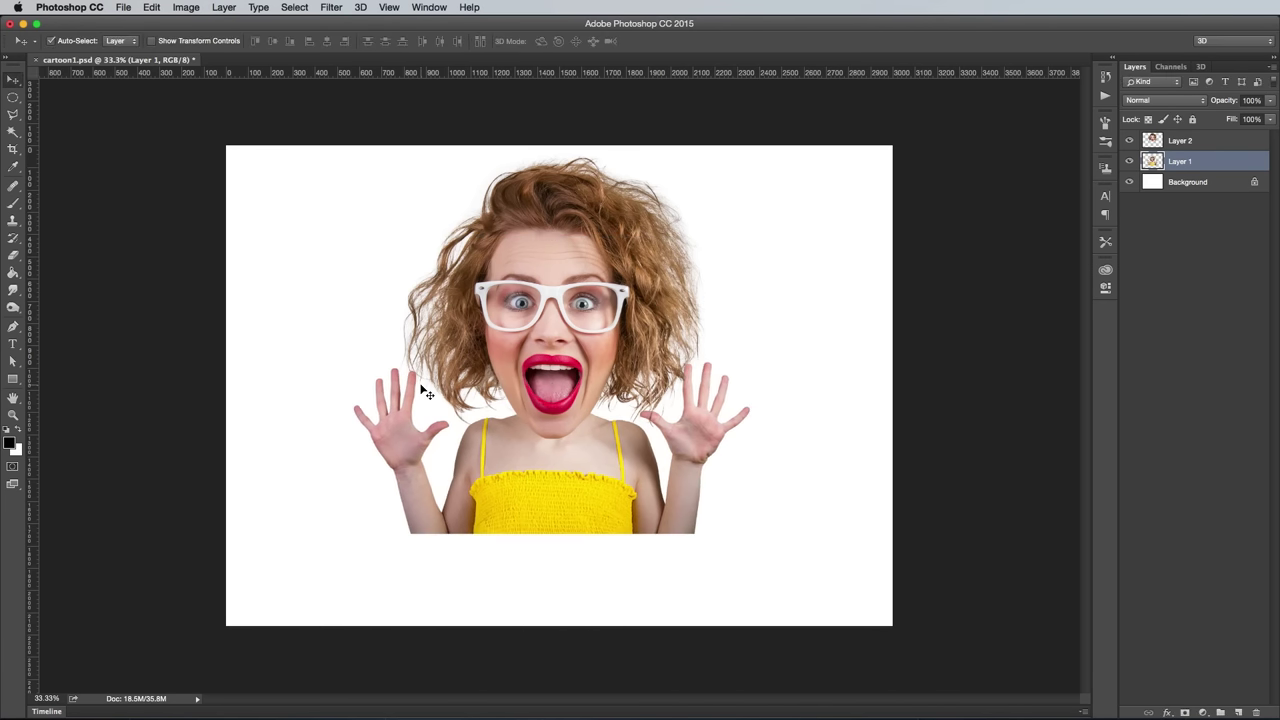
Draw a closed path on Layer 2 along the inner frame edge of the right-hand glasses lens.
key(super+plus)
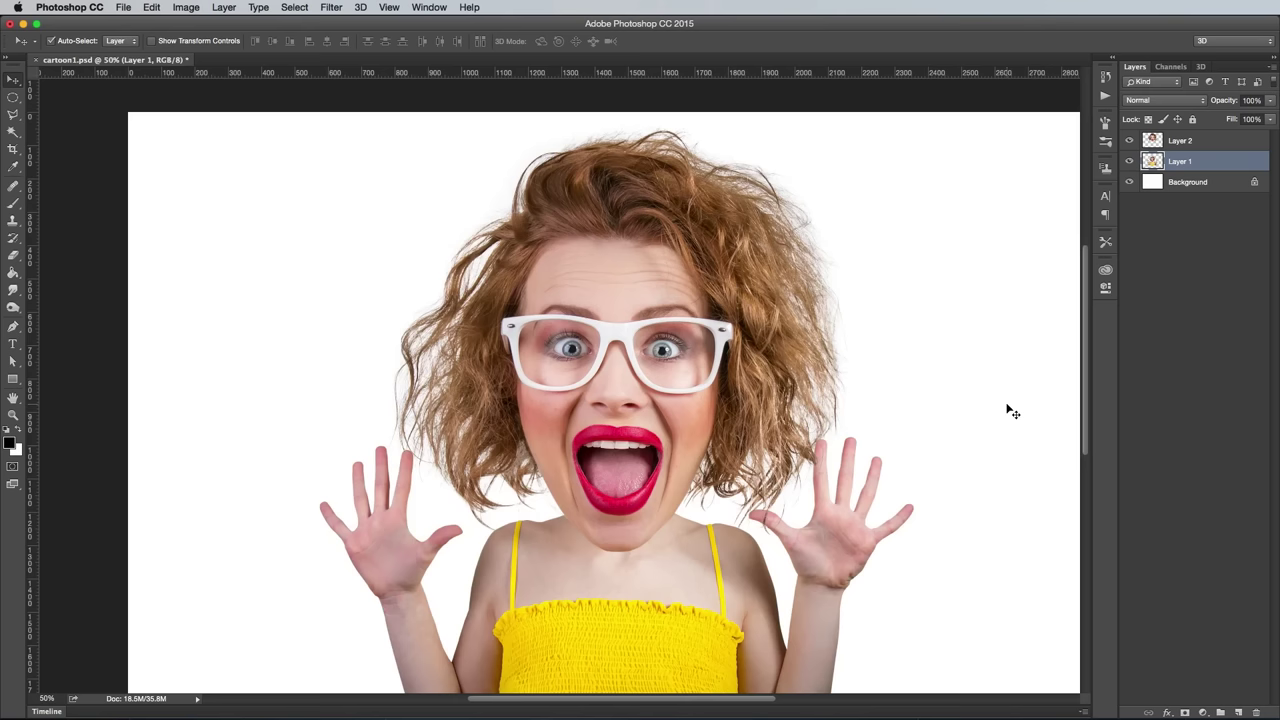
click(1203, 142)
key(super+plus)
key(super+plus)
key(super+plus)
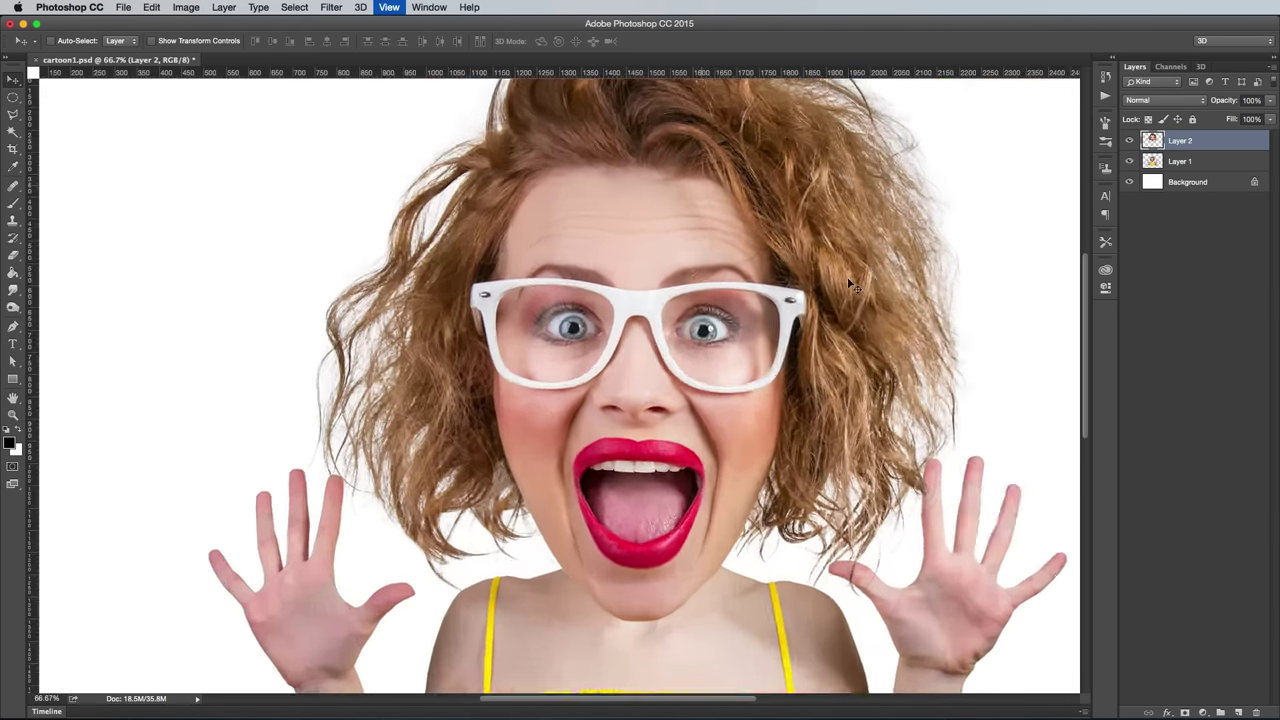
scroll(740, 282, up, 3)
scroll(740, 282, right, 6)
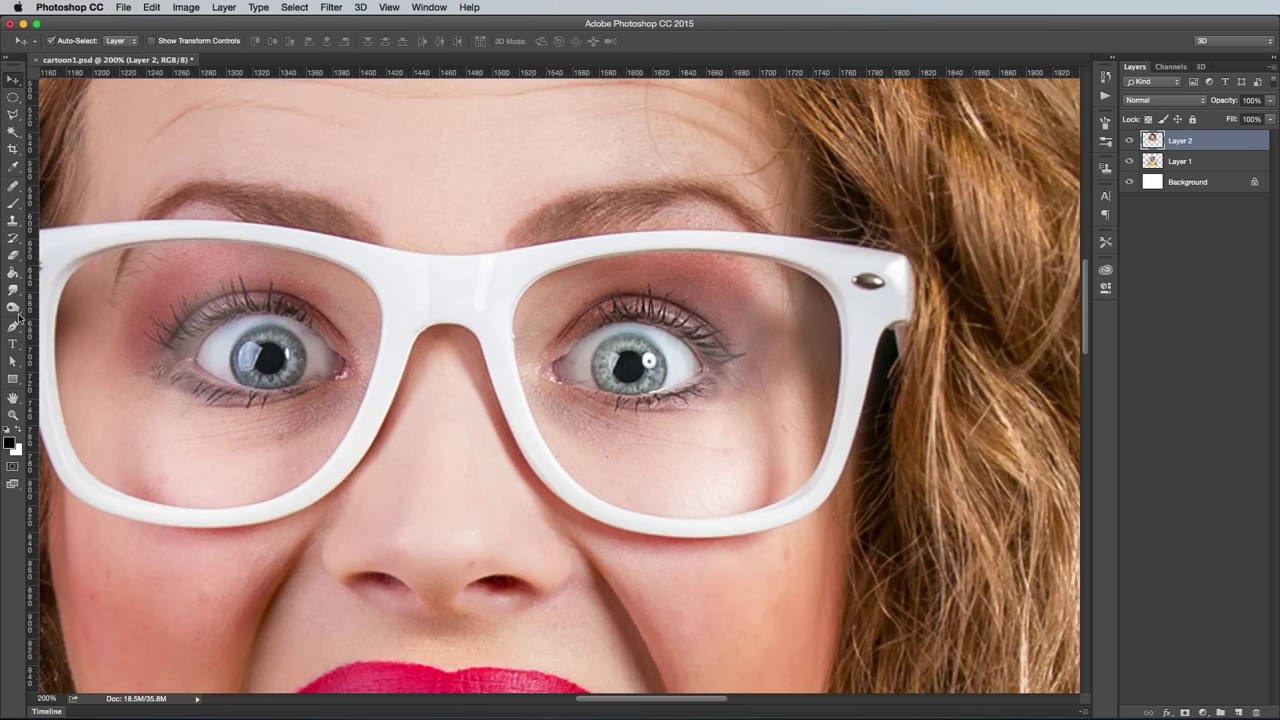
click(12, 327)
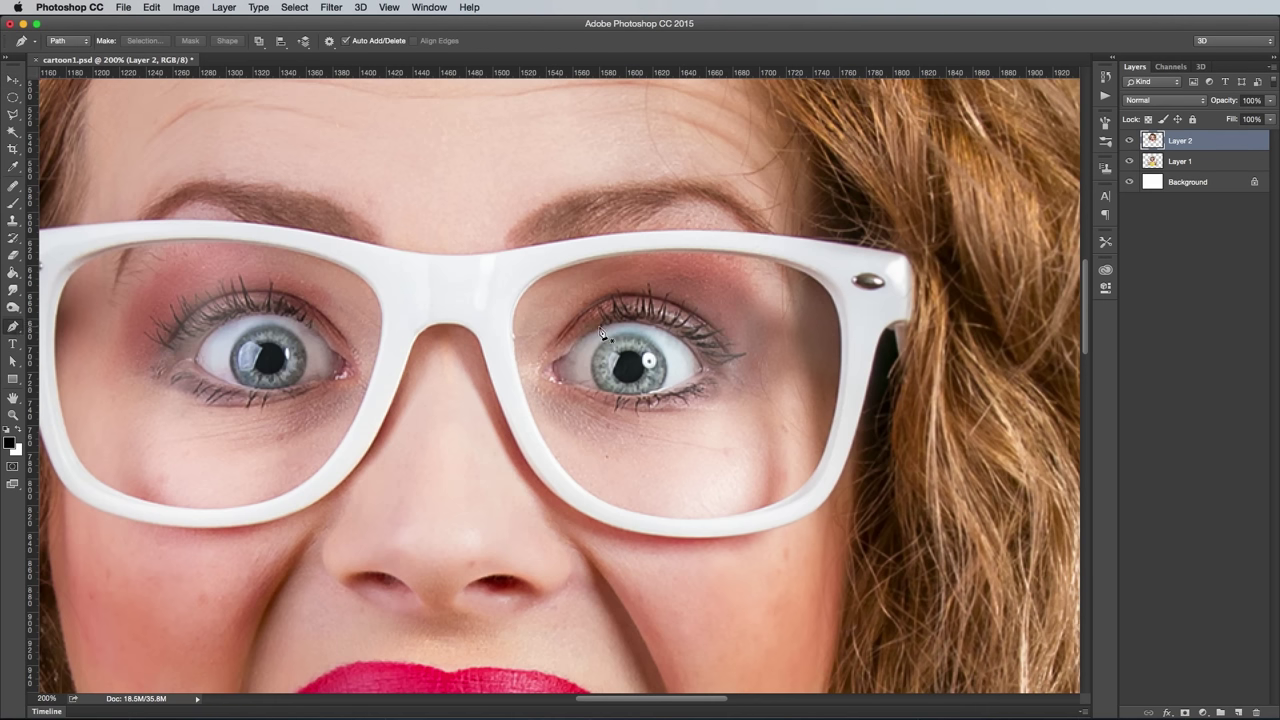
key(super+plus)
drag(575, 281, 393, 291)
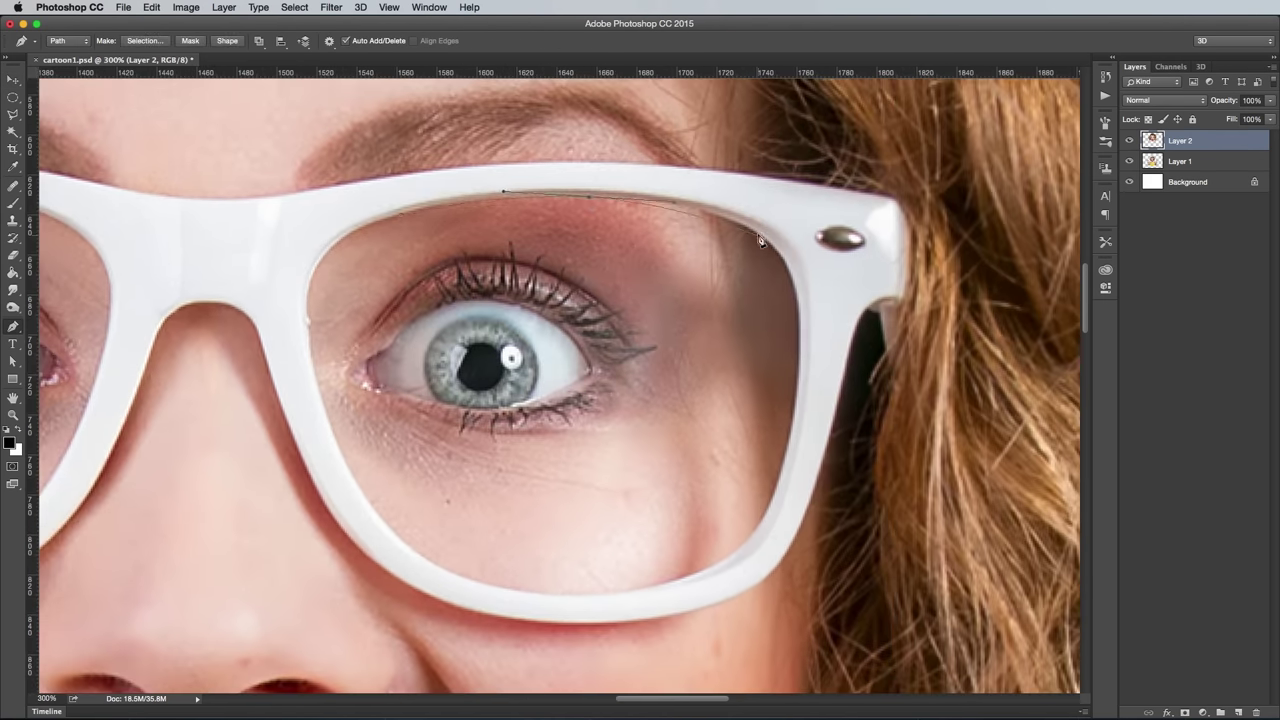
drag(587, 595, 440, 600)
drag(359, 488, 319, 442)
drag(310, 278, 320, 247)
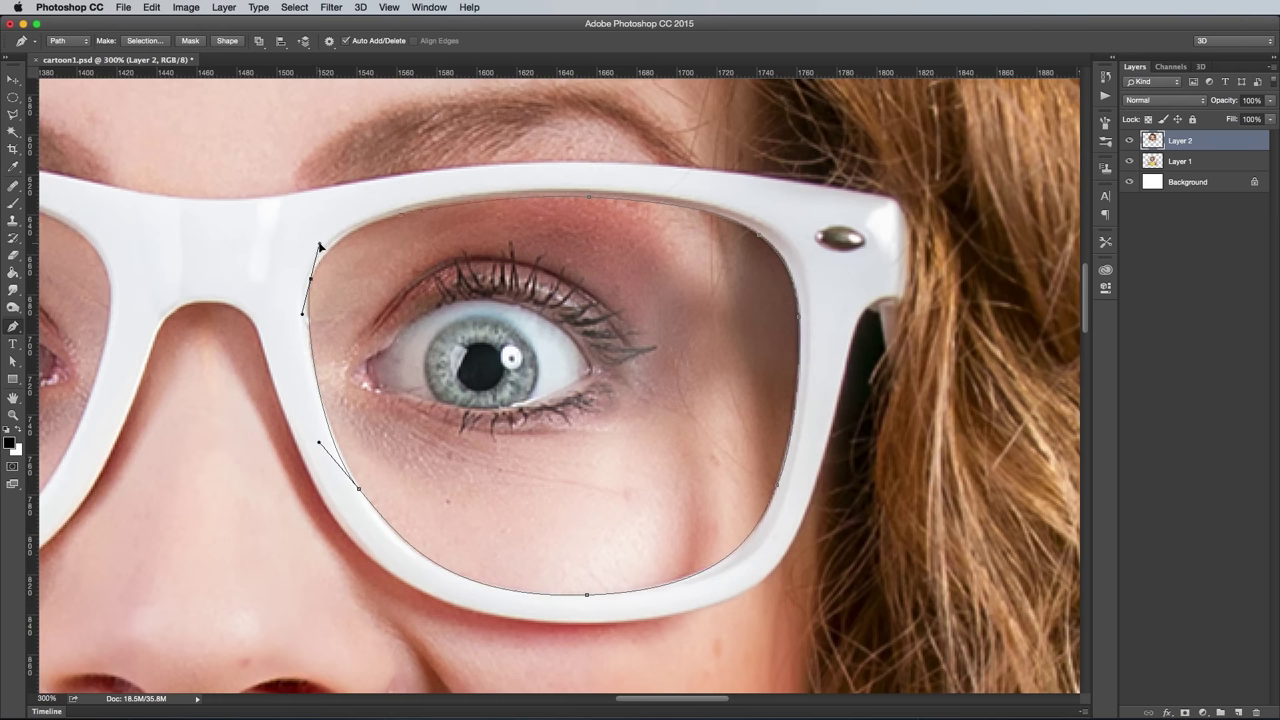
drag(424, 206, 422, 203)
Convert the lens path into a selection, copy that area to a new layer and lower its opacity to 53%.
right_click(694, 250)
click(742, 307)
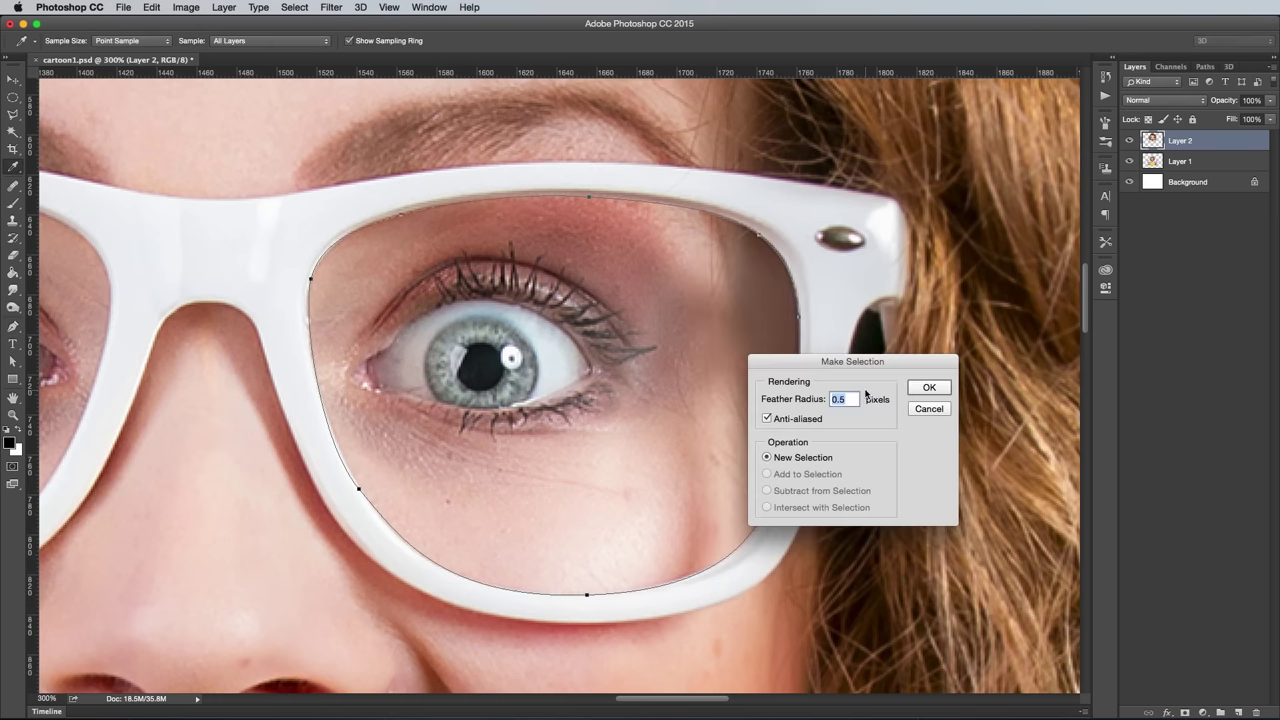
key(Return)
key(super+j)
key(v)
key(super+1)
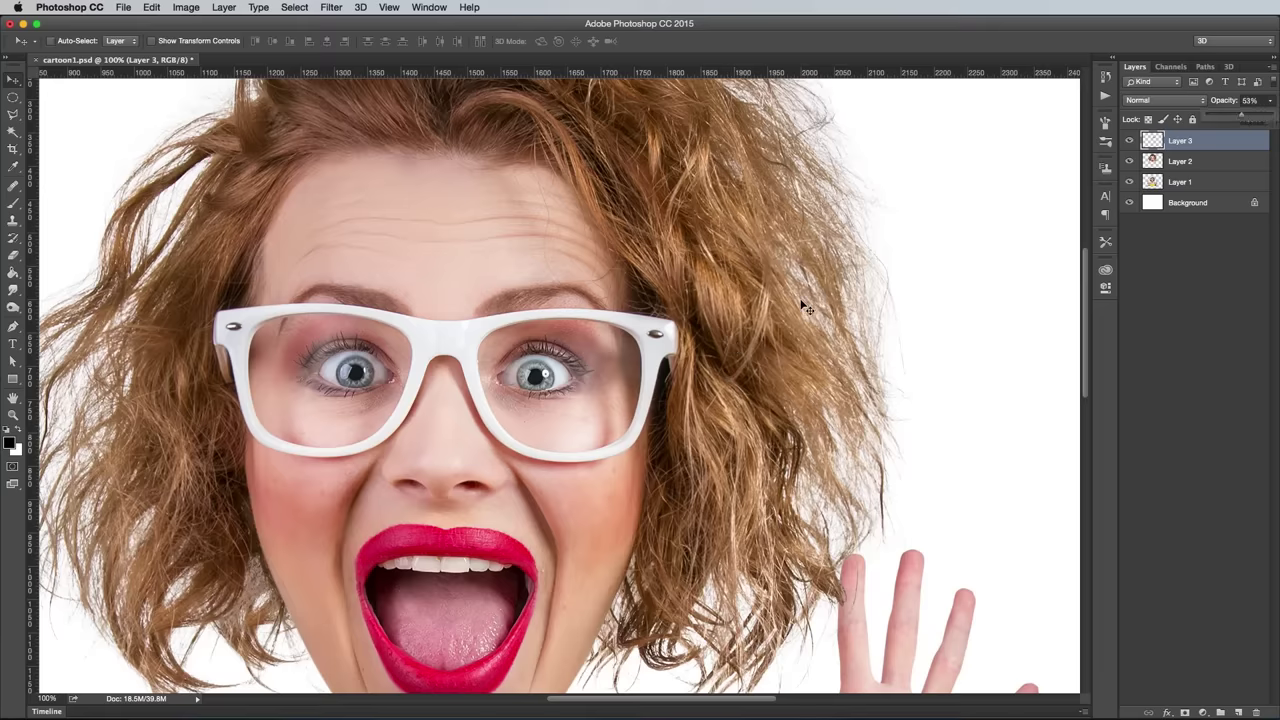
Enlarge the copied eye to about 146%, position it over the right-hand lens and restore its opacity to 100%.
key(super+t)
drag(641, 451, 681, 484)
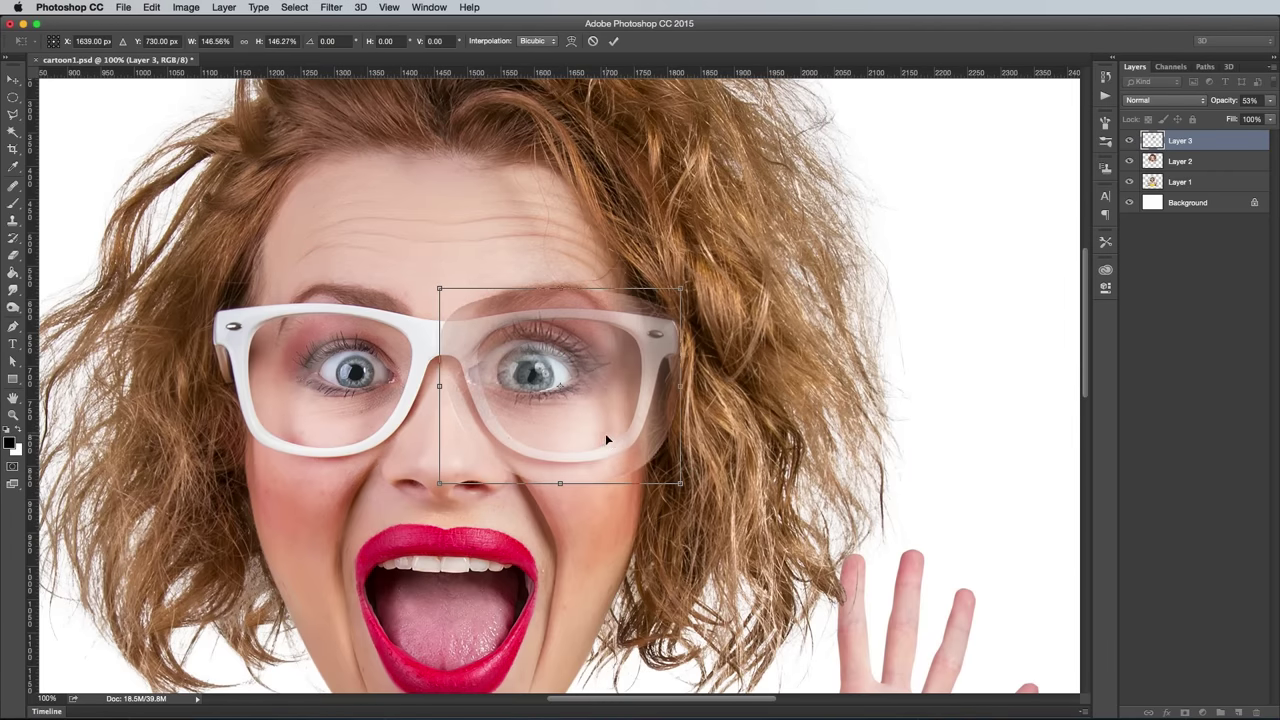
drag(606, 438, 618, 444)
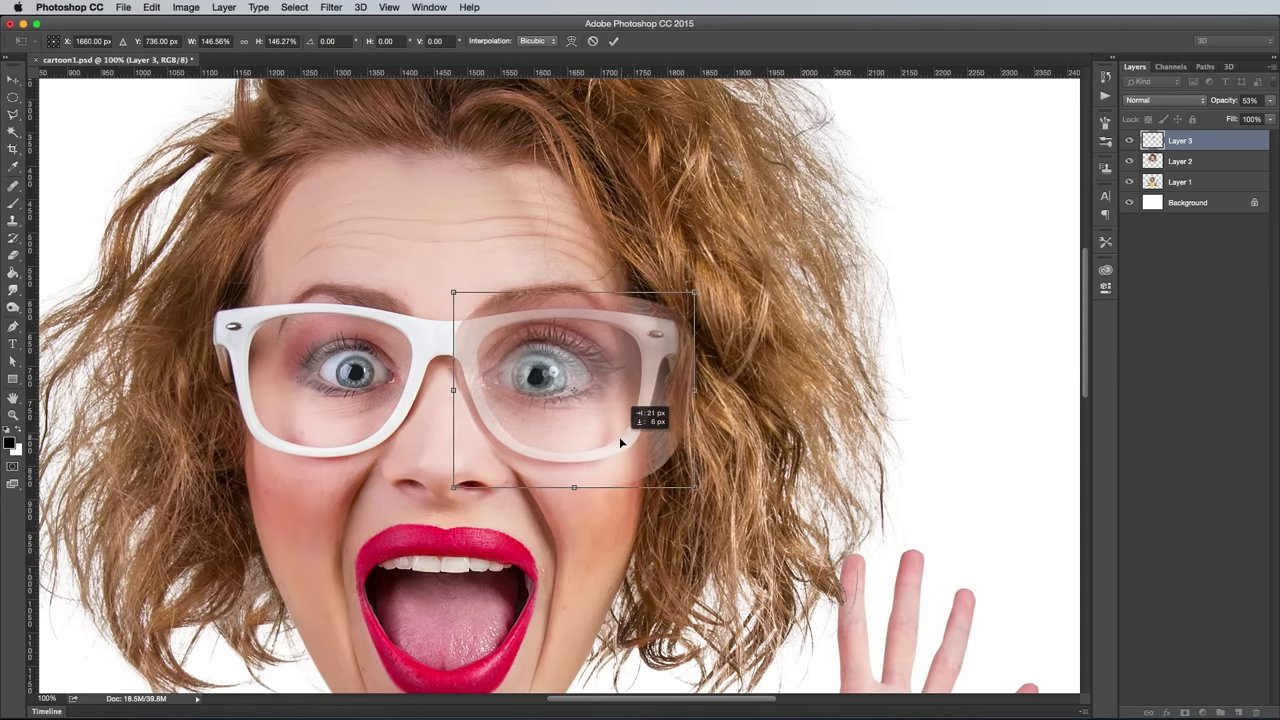
drag(619, 436, 617, 436)
key(Return)
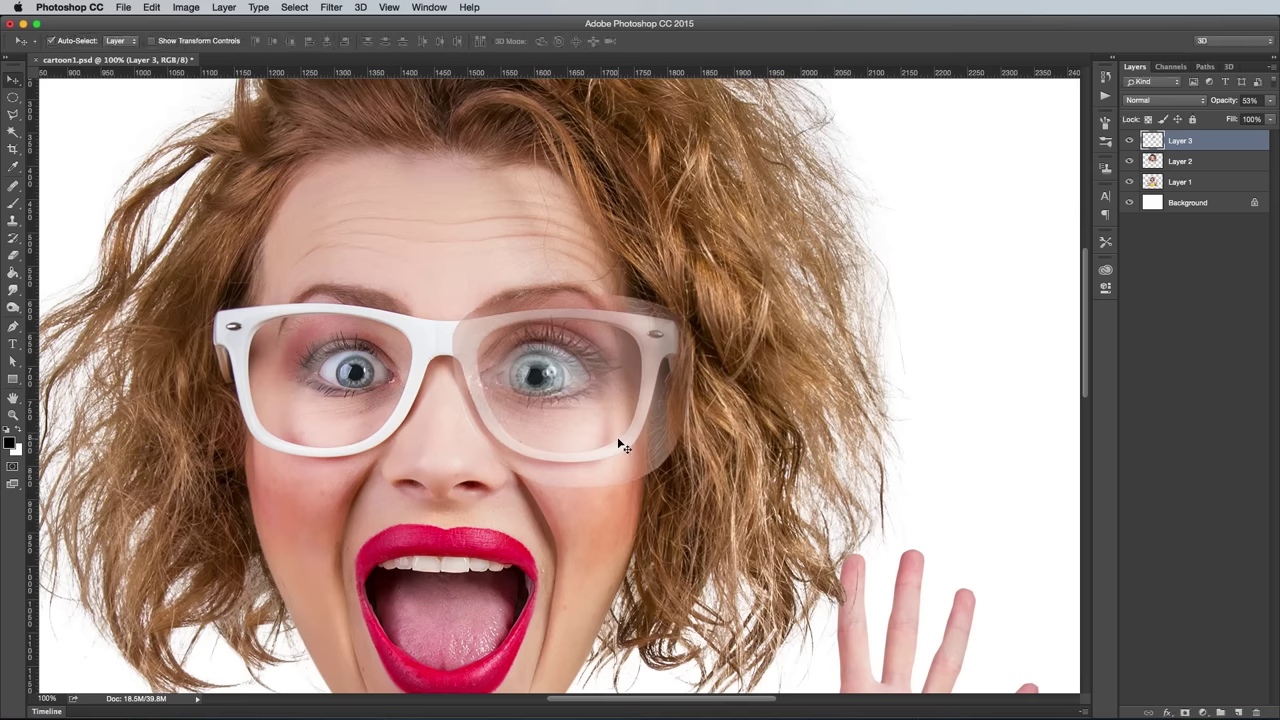
drag(1263, 115, 1275, 118)
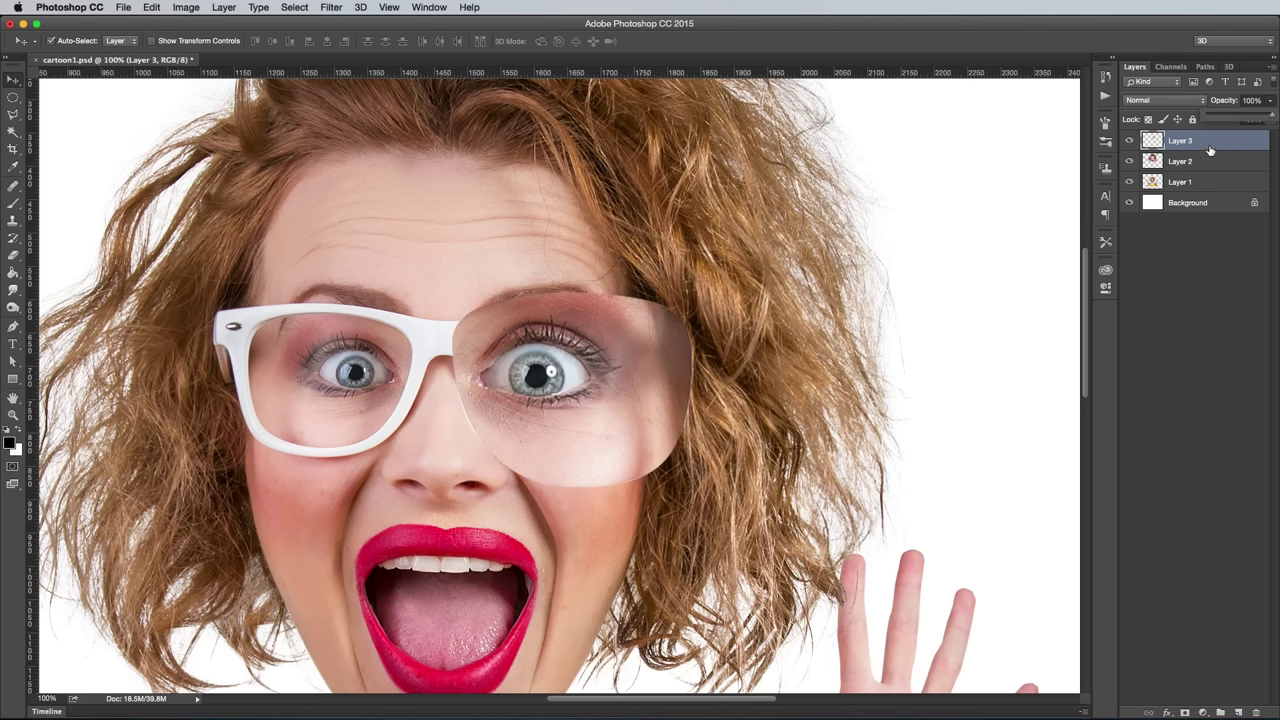
Load the Right eye path as a selection, invert it and delete the overlapping area from Layer 3.
click(1206, 67)
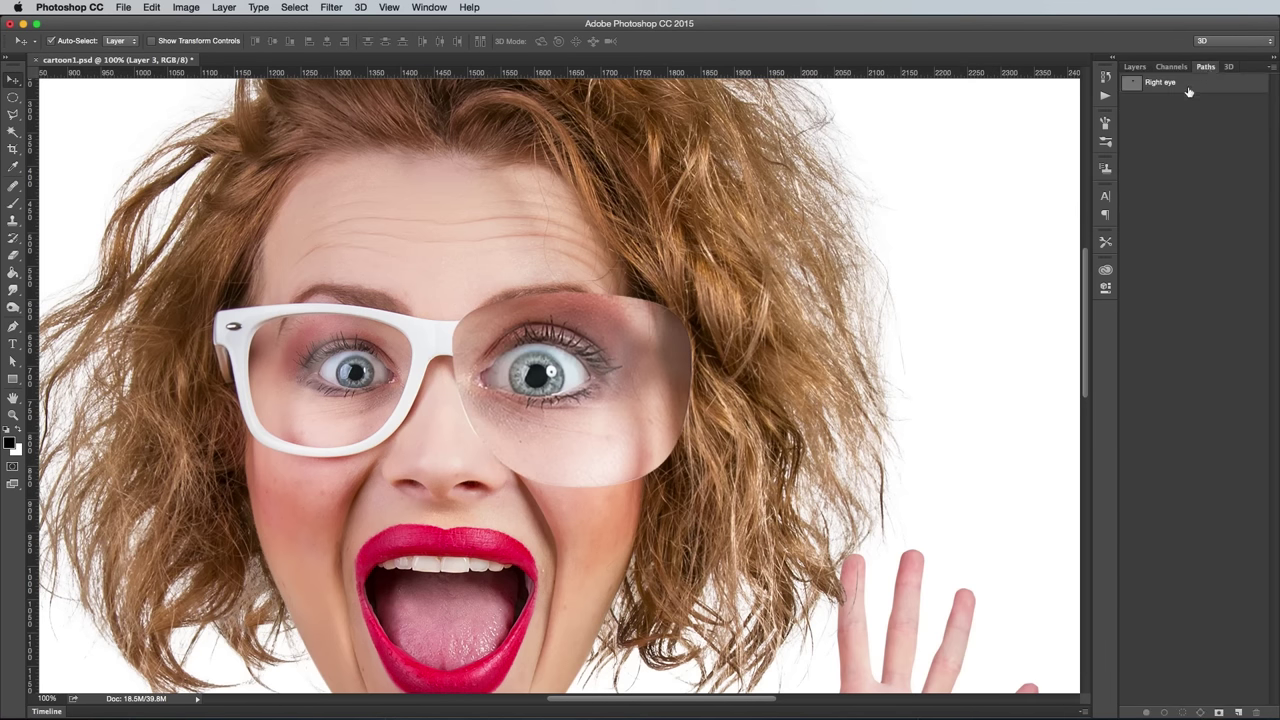
click(1136, 67)
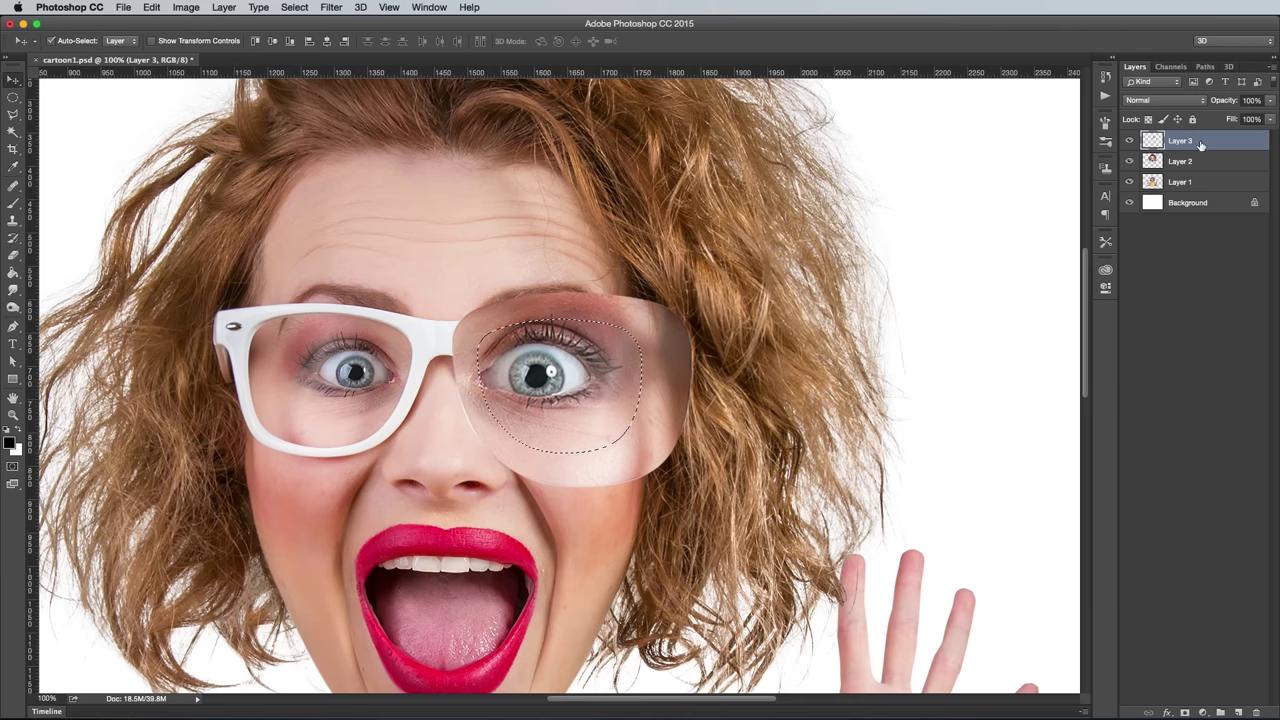
key(ctrl+shift+i)
key(Delete)
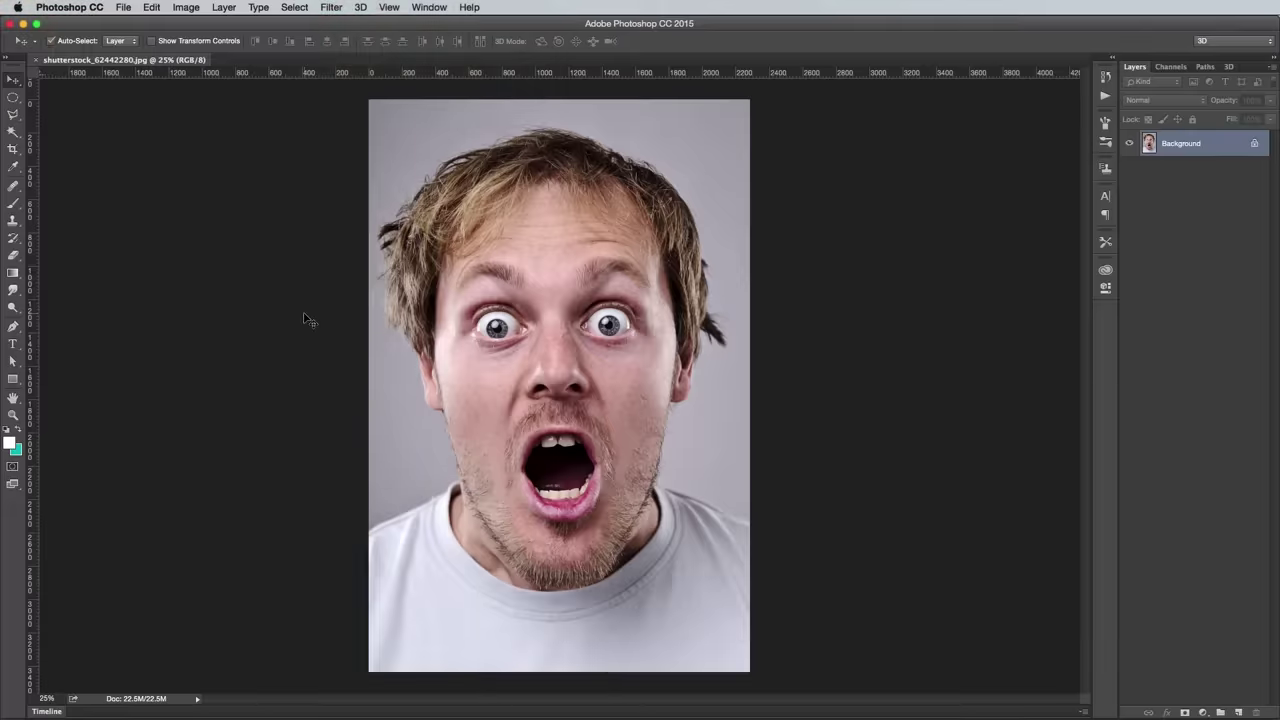
In shutterstock_62442280.jpg, draw a loose path around the man's right-hand eye and eyebrow, and copy the selected area to a new layer.
key(super+plus)
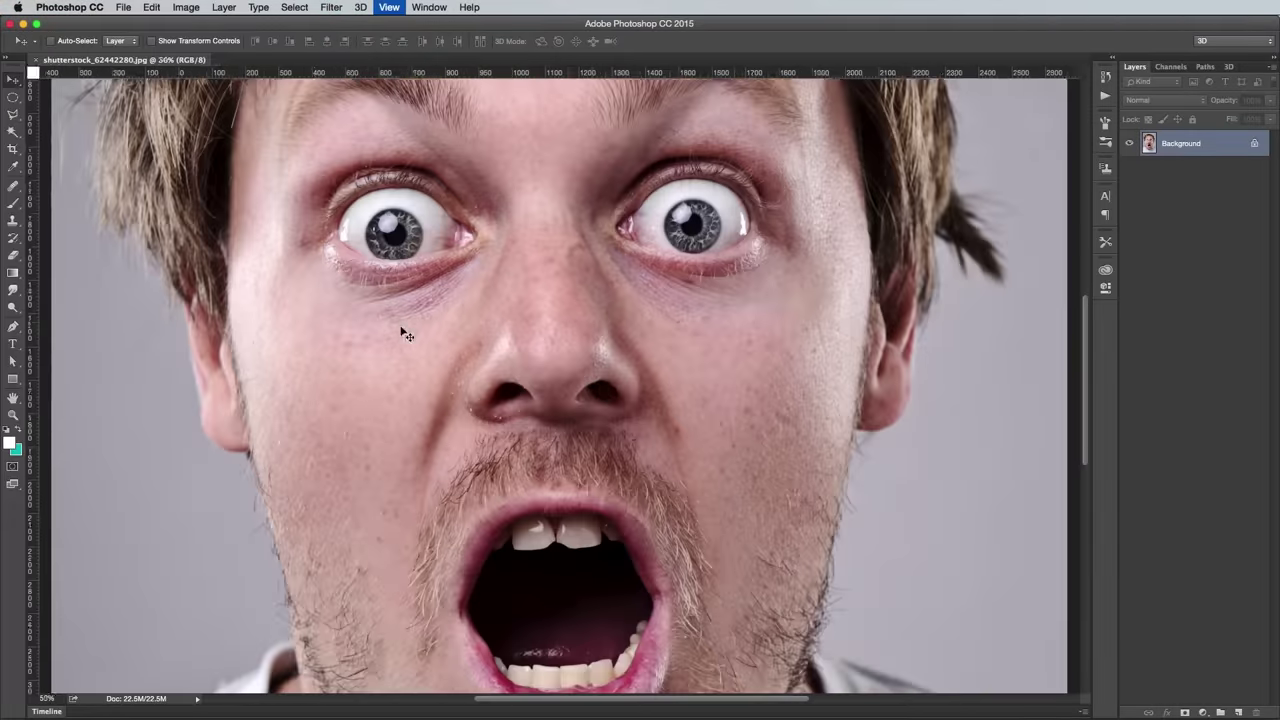
key(super+plus)
key(p)
click(510, 285)
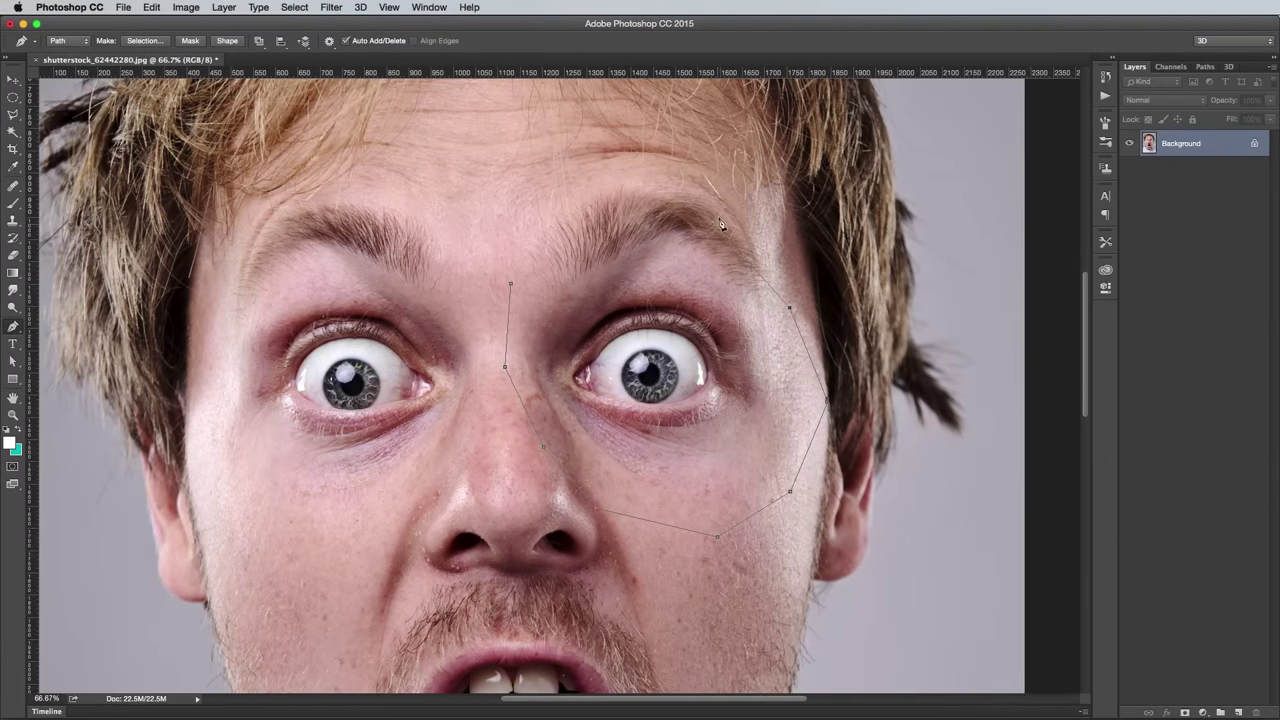
right_click(560, 295)
click(600, 347)
key(super+j)
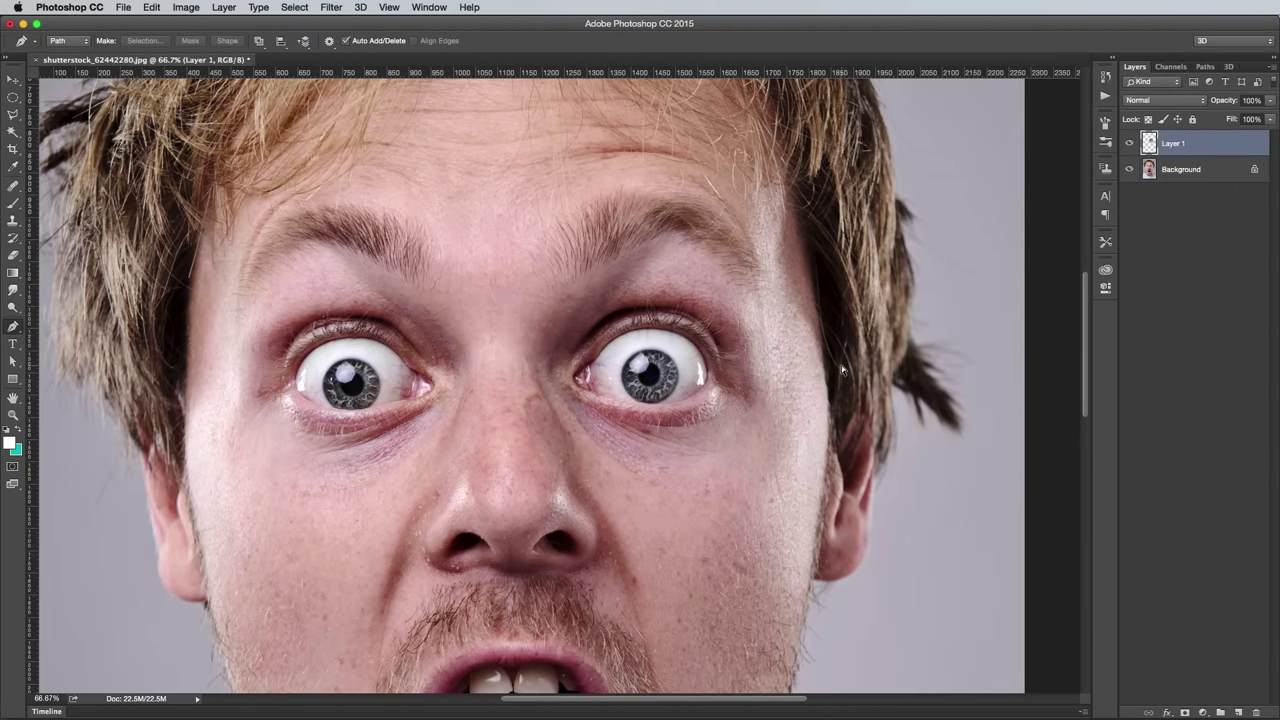
Enlarge the man's copied eye and position it over the original eye.
key(super+t)
drag(505, 199, 446, 137)
drag(527, 268, 539, 264)
key(Return)
Add a layer mask to the enlarged eye and paint black around its edges to blend it into the face.
click(1184, 712)
key(b)
key(d)
key(x)
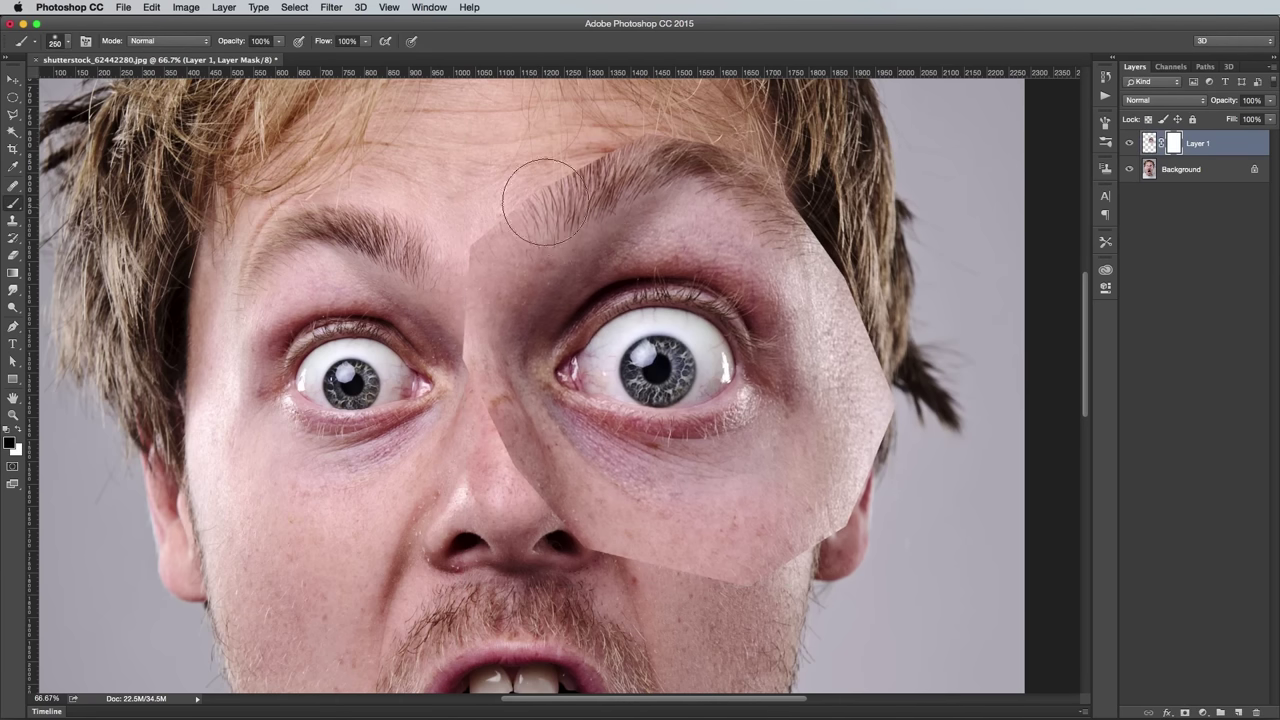
mouse_move(543, 177)
mouse_down()
mouse_move(602, 154)
mouse_move(635, 176)
mouse_move(572, 213)
mouse_move(801, 210)
mouse_move(487, 275)
mouse_move(467, 402)
mouse_move(658, 577)
mouse_move(746, 605)
mouse_move(896, 483)
mouse_move(815, 300)
mouse_up()
key(bracketleft)
mouse_move(500, 312)
mouse_down()
mouse_move(499, 380)
mouse_move(535, 268)
mouse_up()
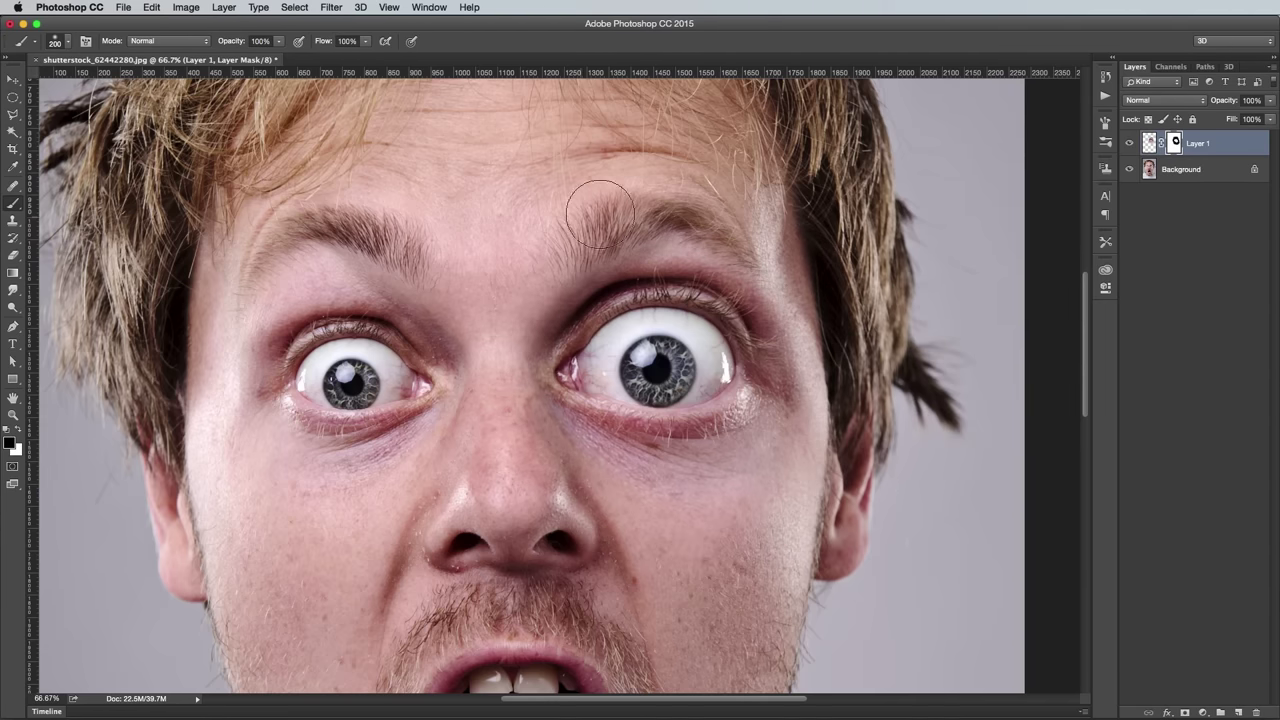
Shift the masked eye slightly outward from the man's nose and view more of the photo.
key(v)
drag(660, 357, 668, 356)
key(b)
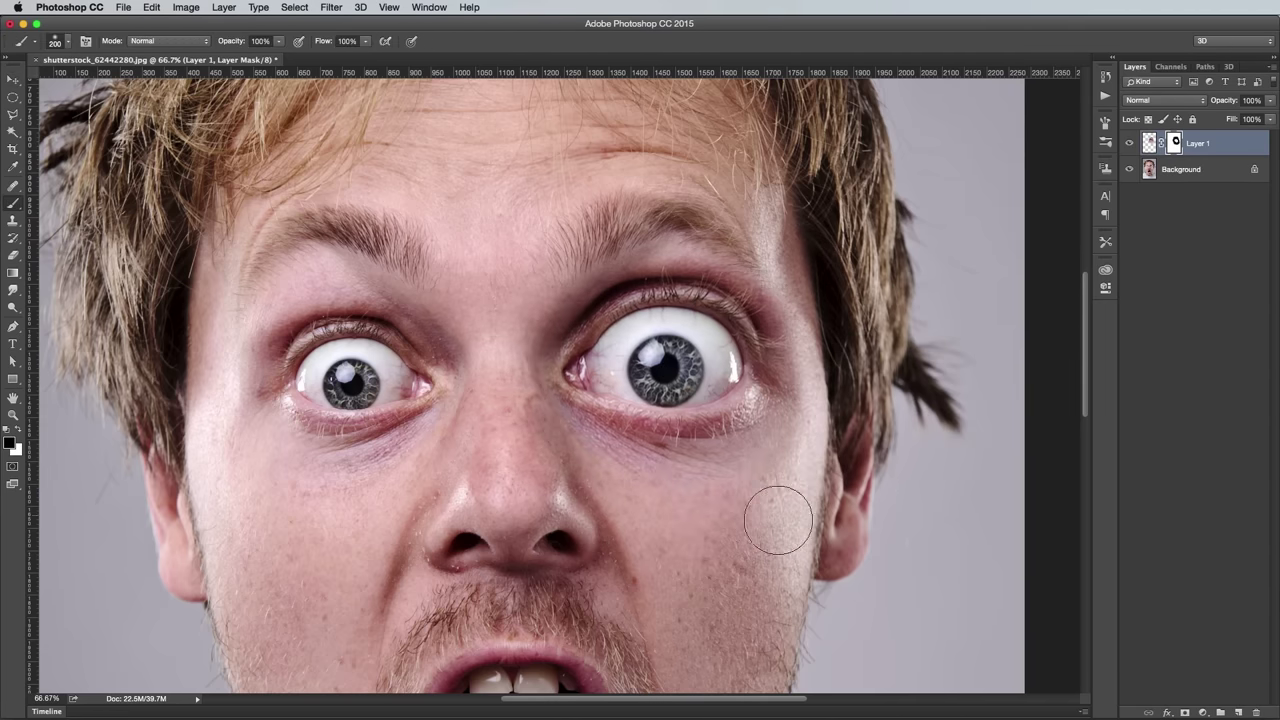
key(super+minus)
key(super+minus)
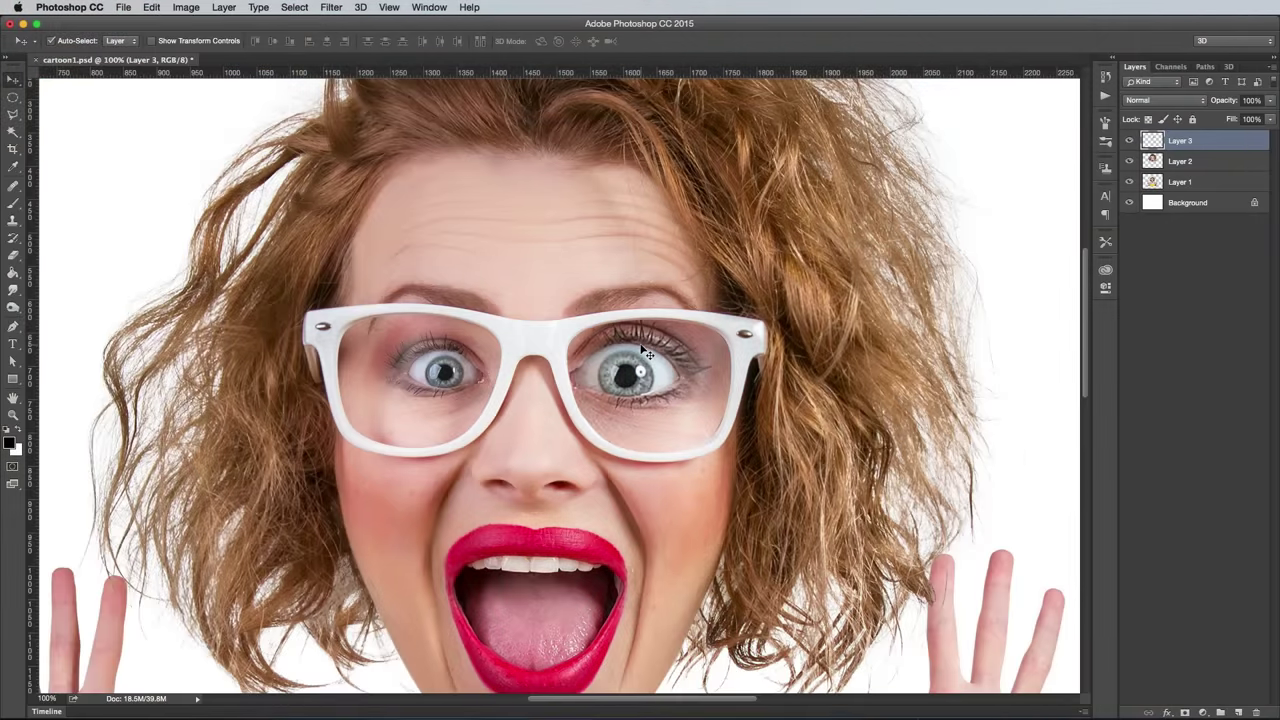
In cartoon1.psd, draw a closed path on Layer 2 along the inner frame edge of the left-hand glasses lens.
scroll(640, 349, up, 5)
scroll(640, 349, left, 4)
click(1197, 164)
key(p)
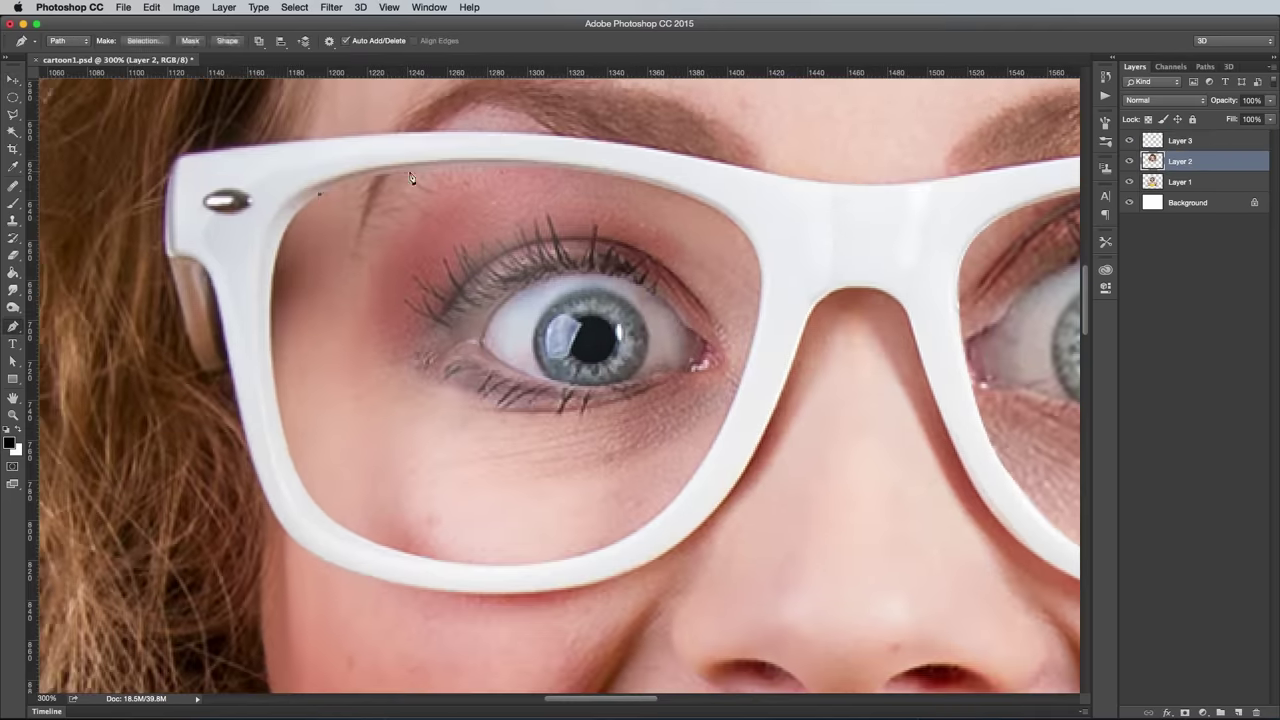
drag(709, 455, 673, 508)
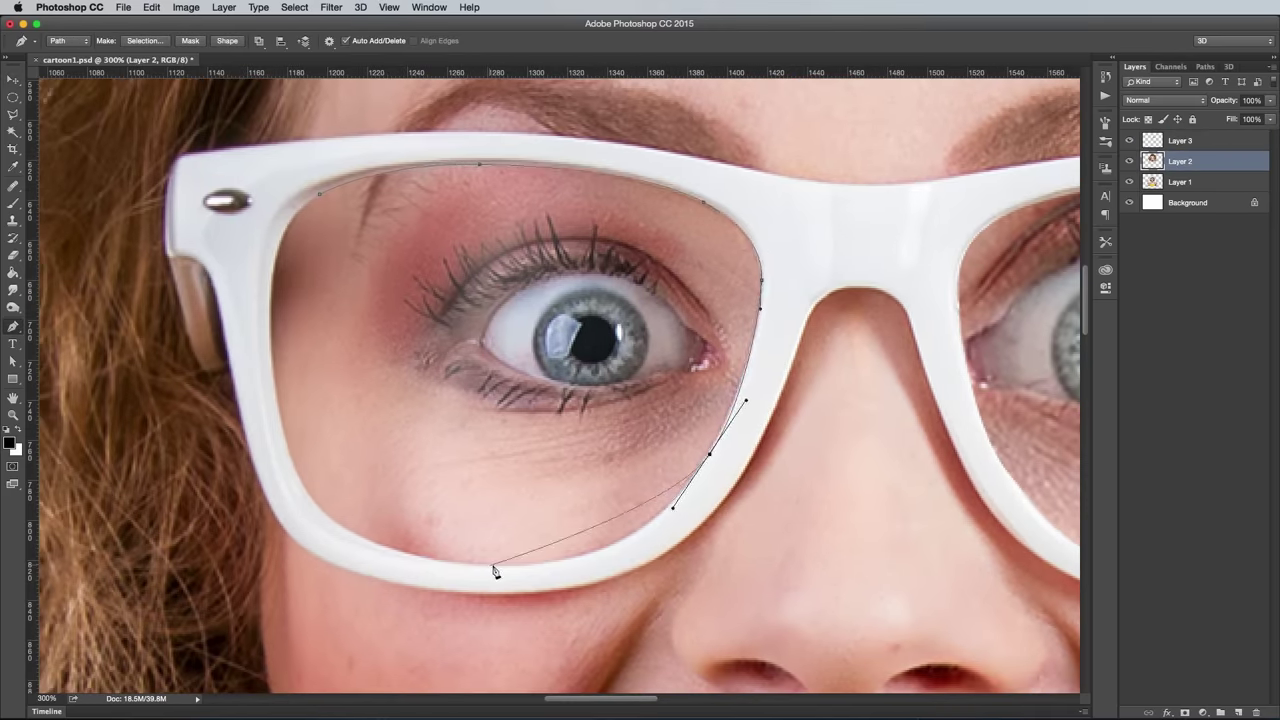
drag(497, 566, 376, 563)
drag(289, 452, 278, 384)
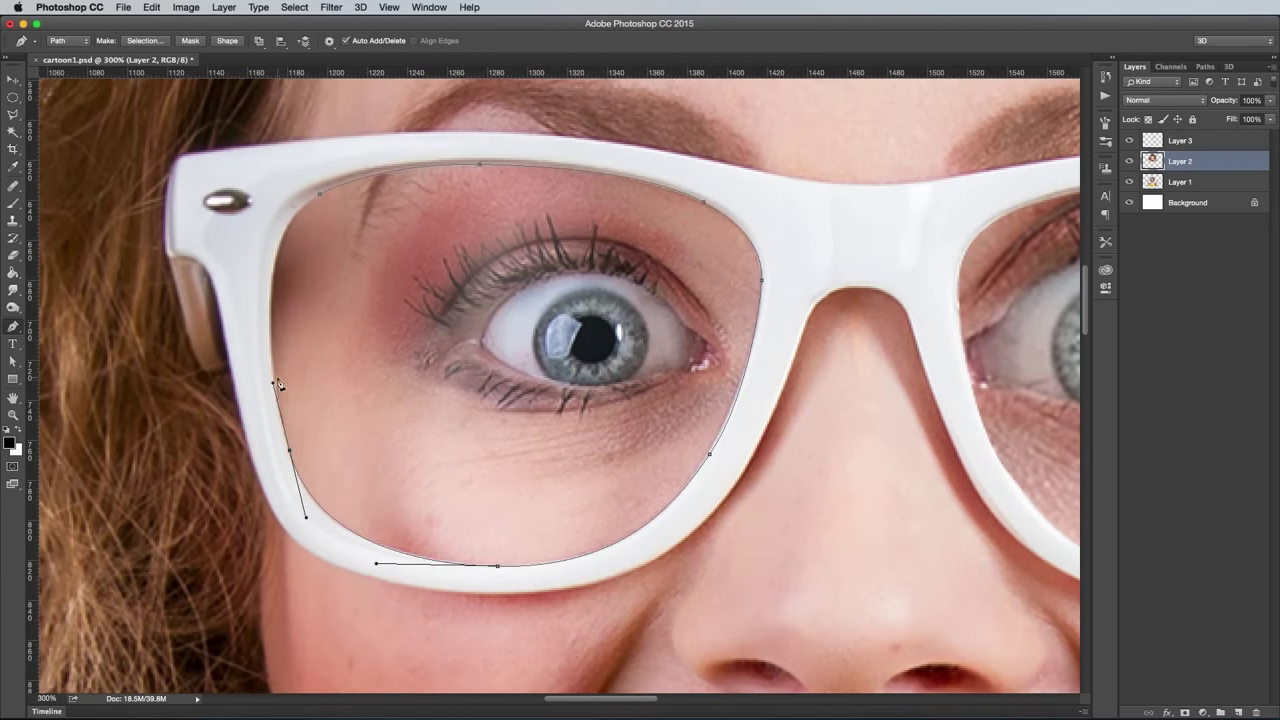
click(319, 196)
Save the work path around the left-hand lens as Left eye.
click(1205, 66)
double_click(1160, 102)
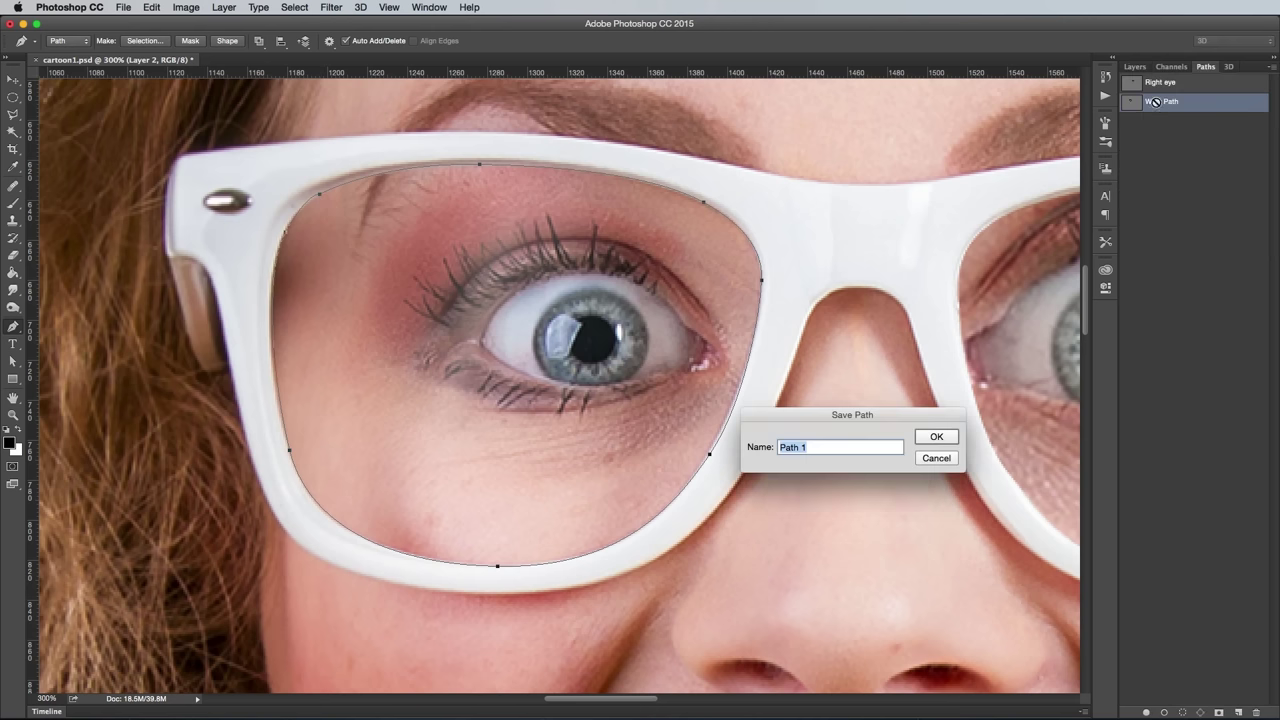
text(Left eye)
key(Return)
Copy the eye inside the left-hand lens path from Layer 2 to a new layer, enlarge it to about 147% and restore 100% opacity.
click(1134, 66)
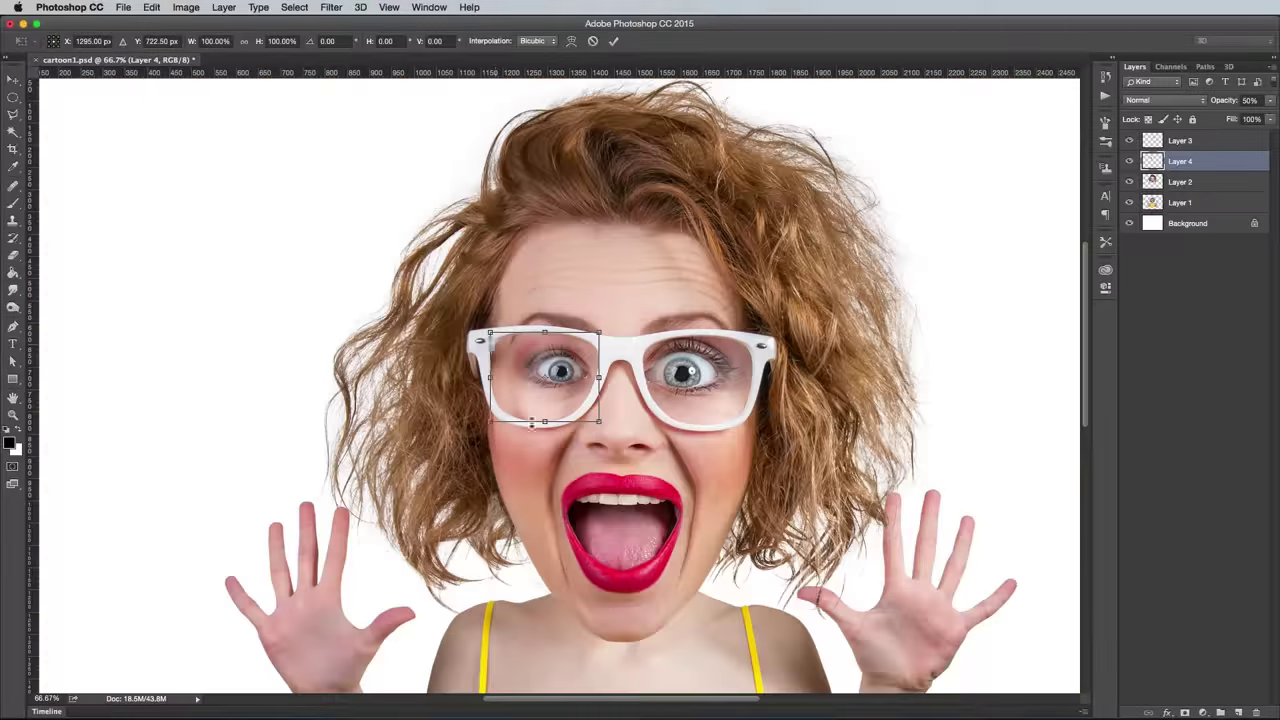
drag(489, 332, 463, 309)
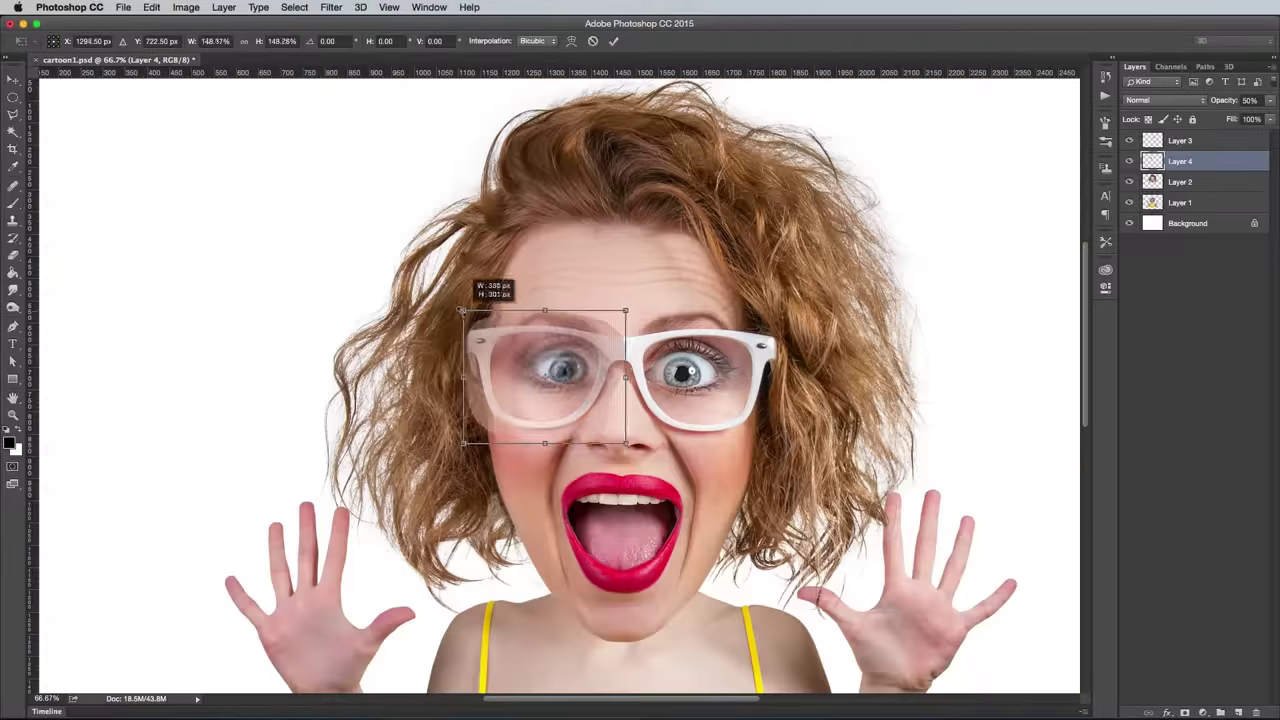
drag(503, 388, 494, 395)
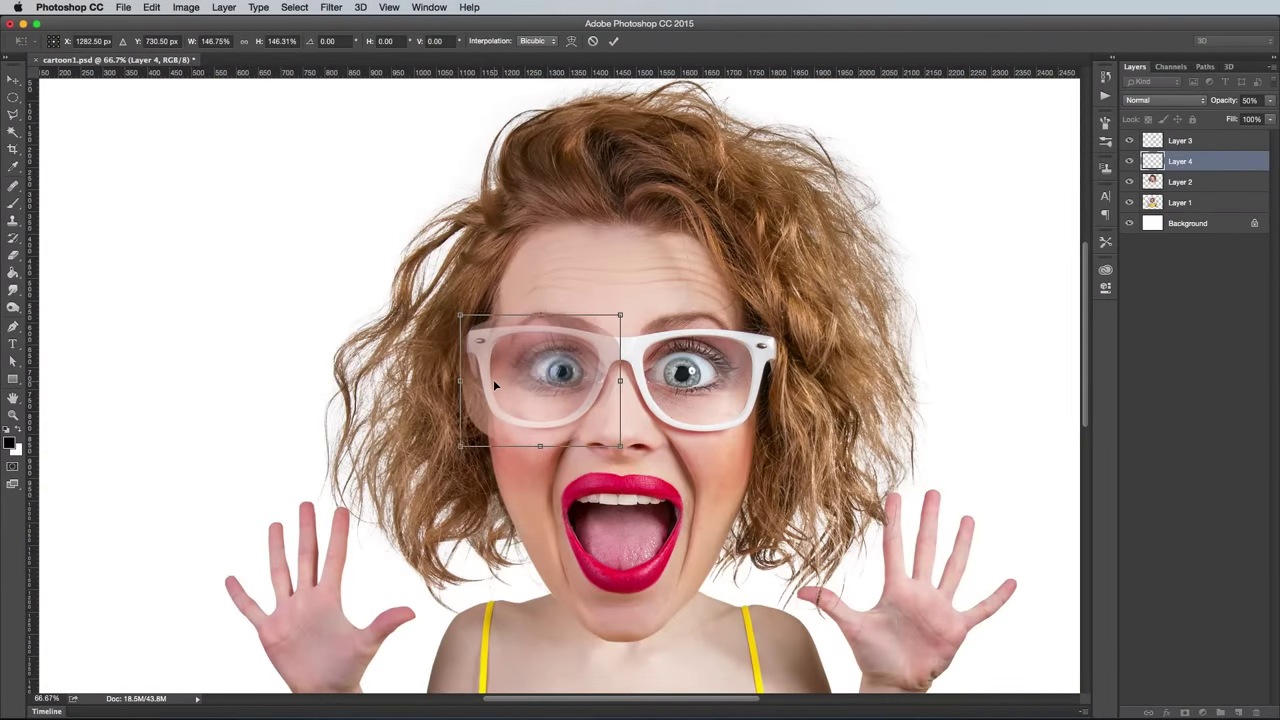
key(Return)
key(0)
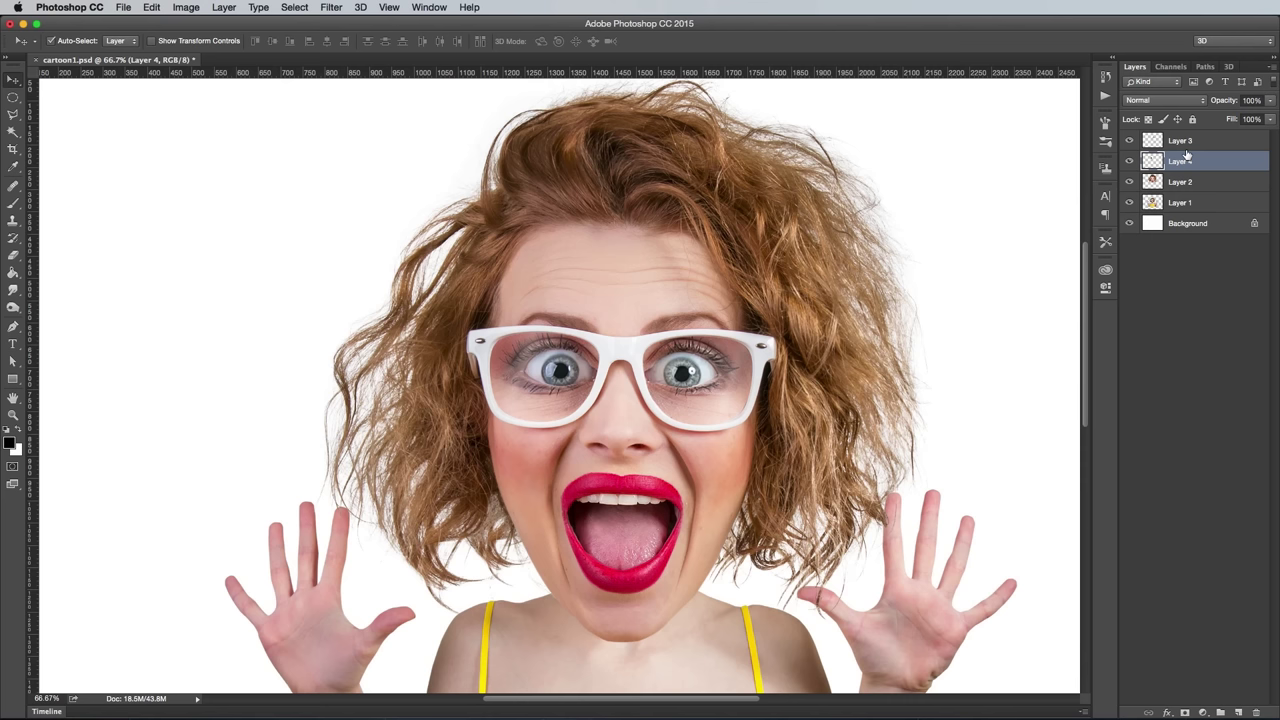
Merge Layer 3, Layer 4 and Layer 2 into a single head layer.
click(1186, 148)
key(l)
shift+click(1206, 184)
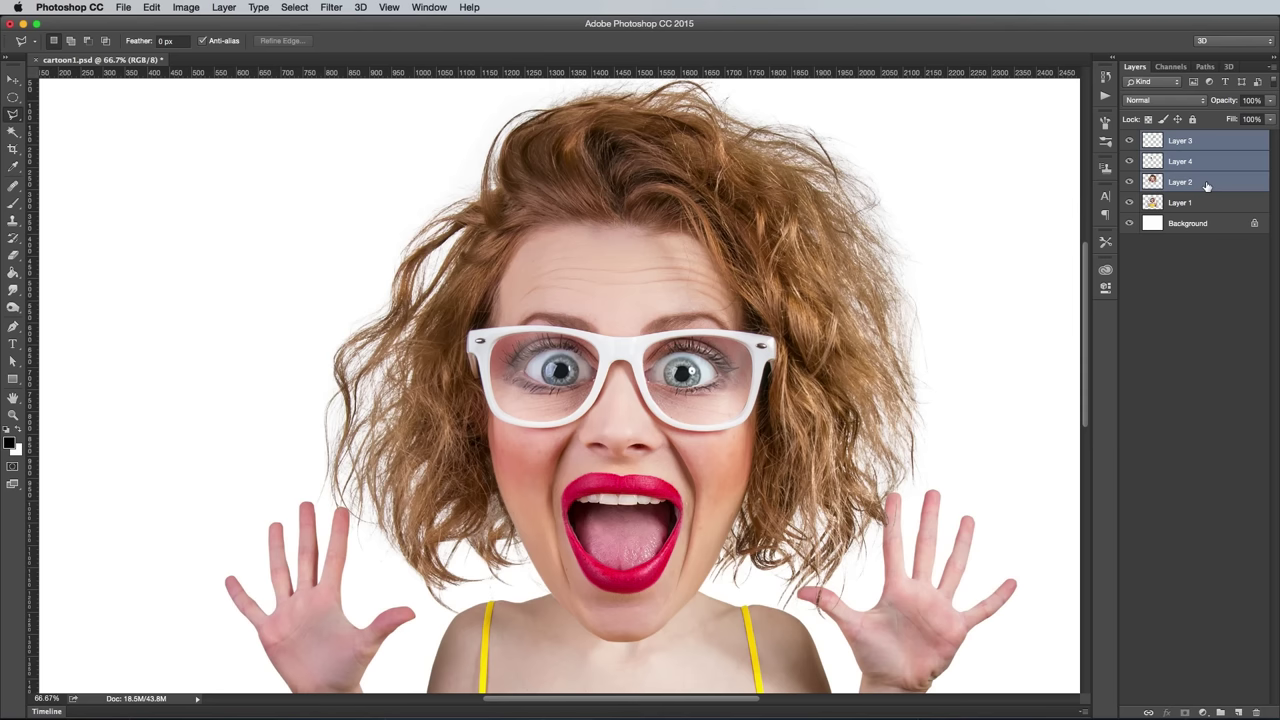
key(super+e)
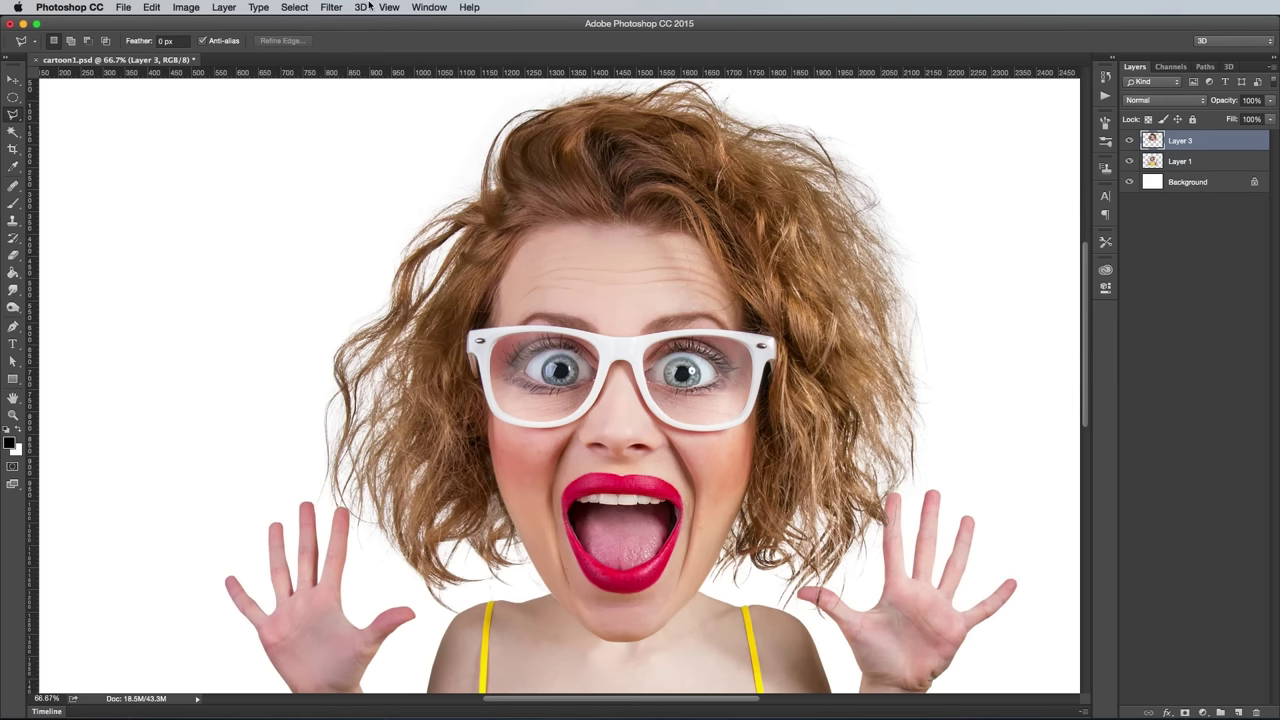
Open the merged head layer in Liquify and enlarge the mouth with a Bloat brush slightly wider than the lips.
click(331, 7)
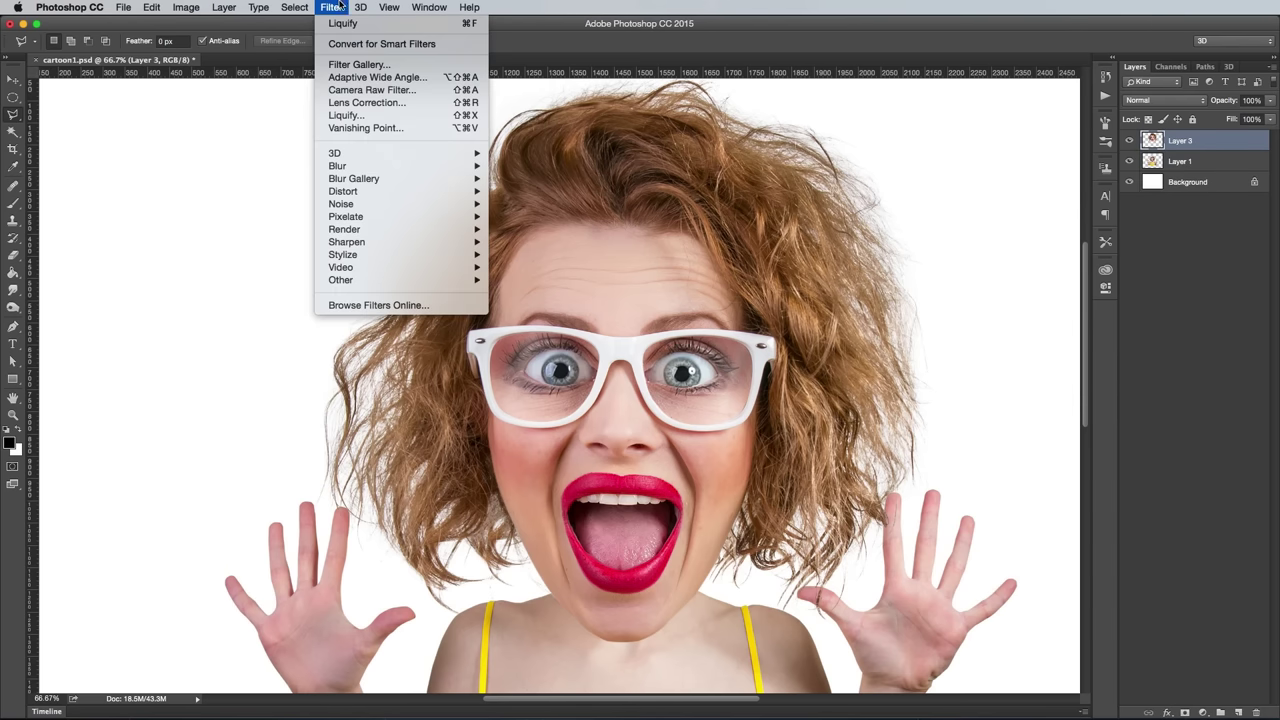
click(350, 116)
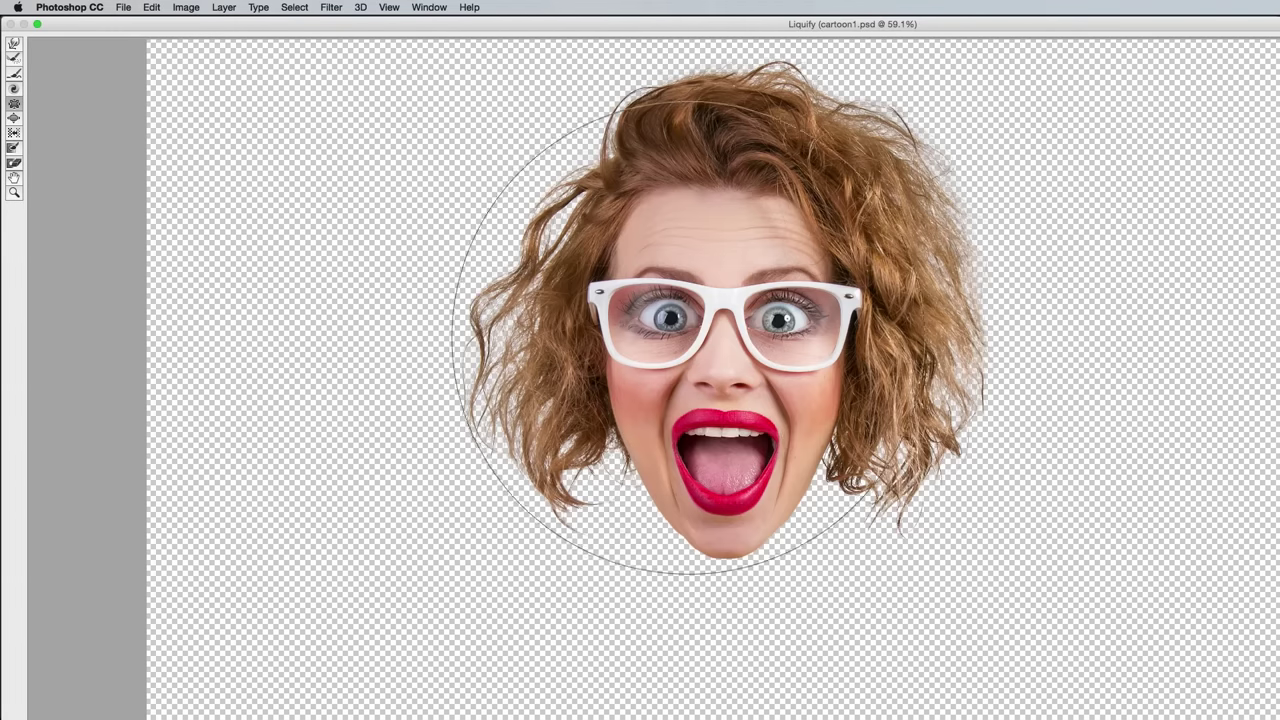
key(super+equal)
key(super+equal)
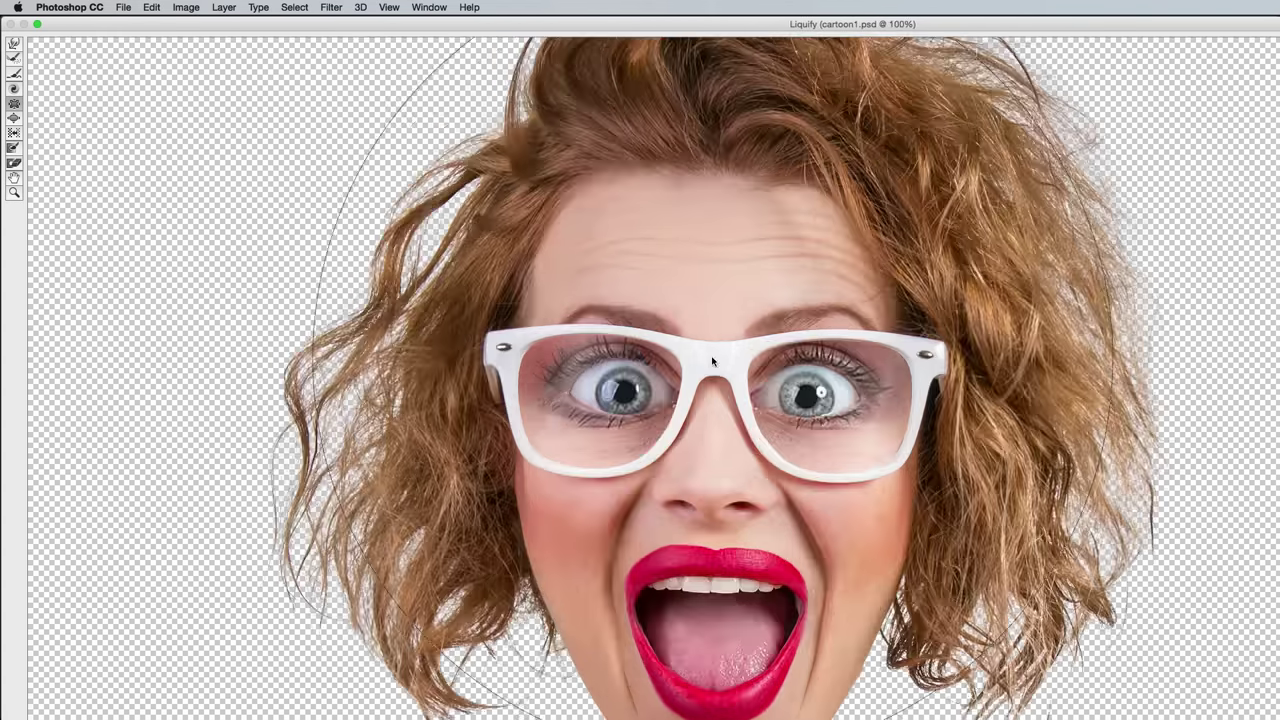
key(bracketleft)
key(bracketleft)
key(bracketleft)
key(bracketleft)
key(bracketleft)
key(bracketleft)
key(bracketleft)
key(bracketleft)
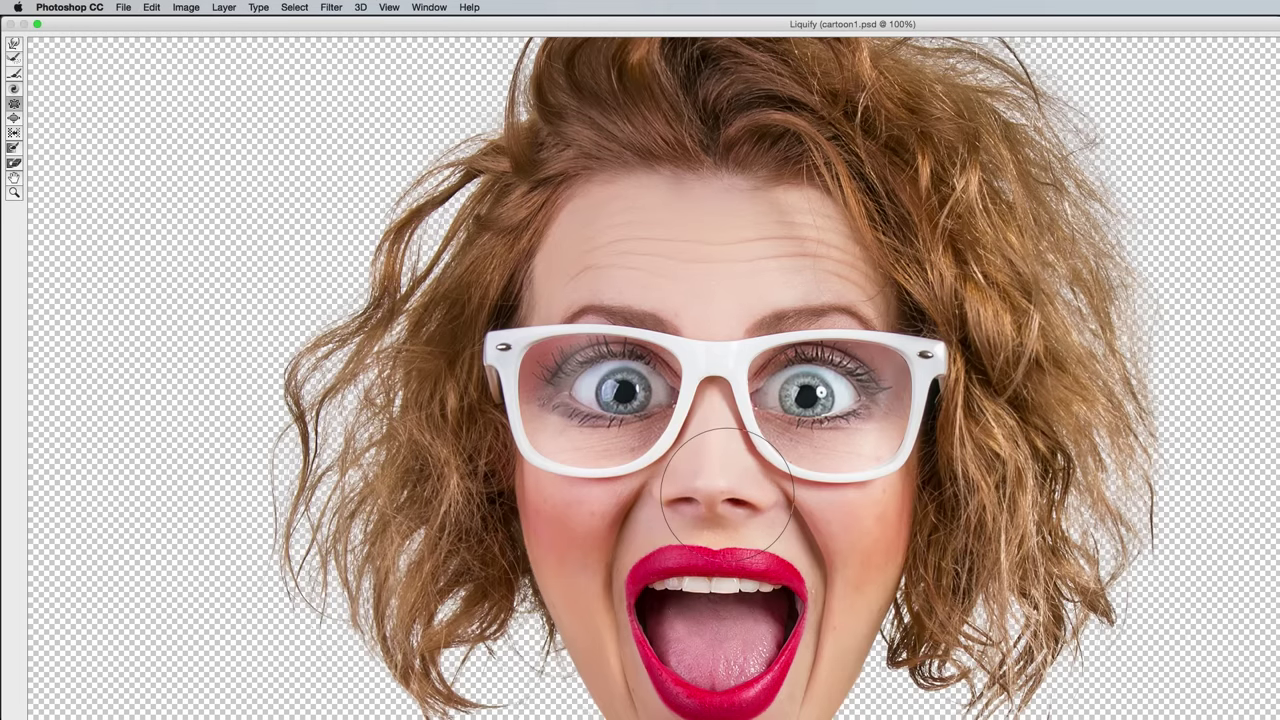
click(13, 118)
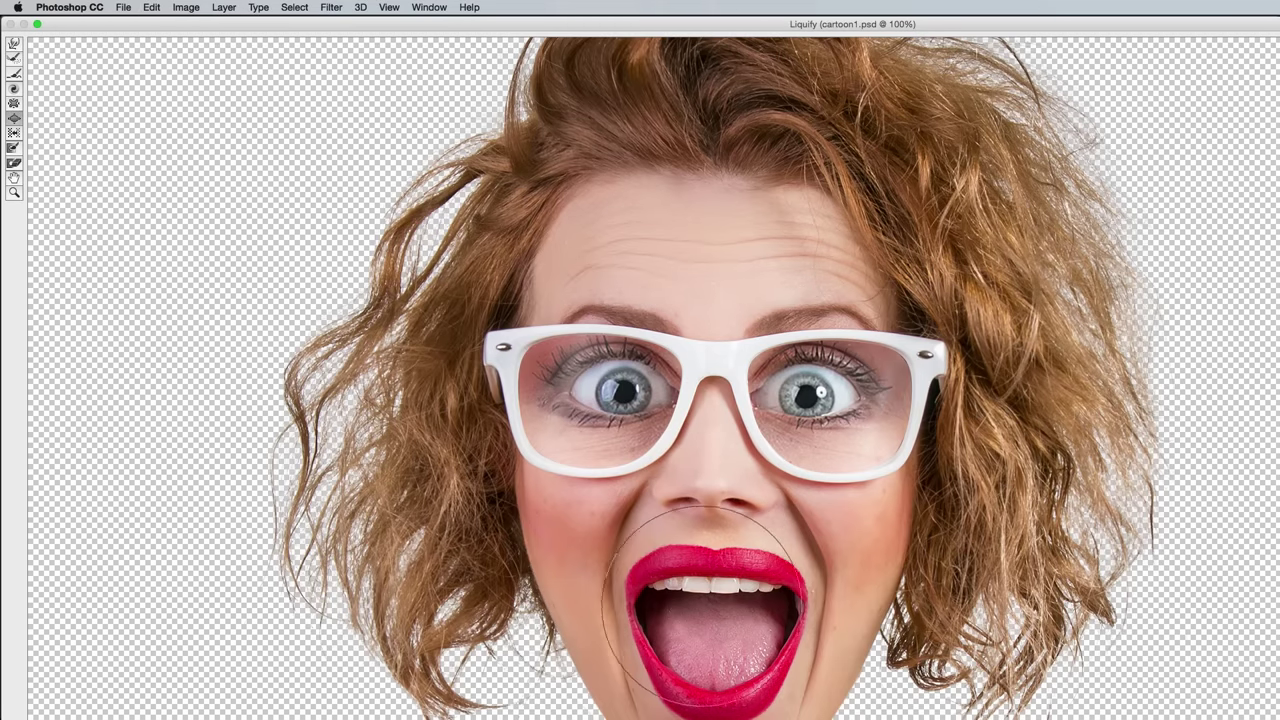
key(bracketright)
key(bracketright)
key(bracketright)
key(bracketright)
key(bracketright)
key(bracketright)
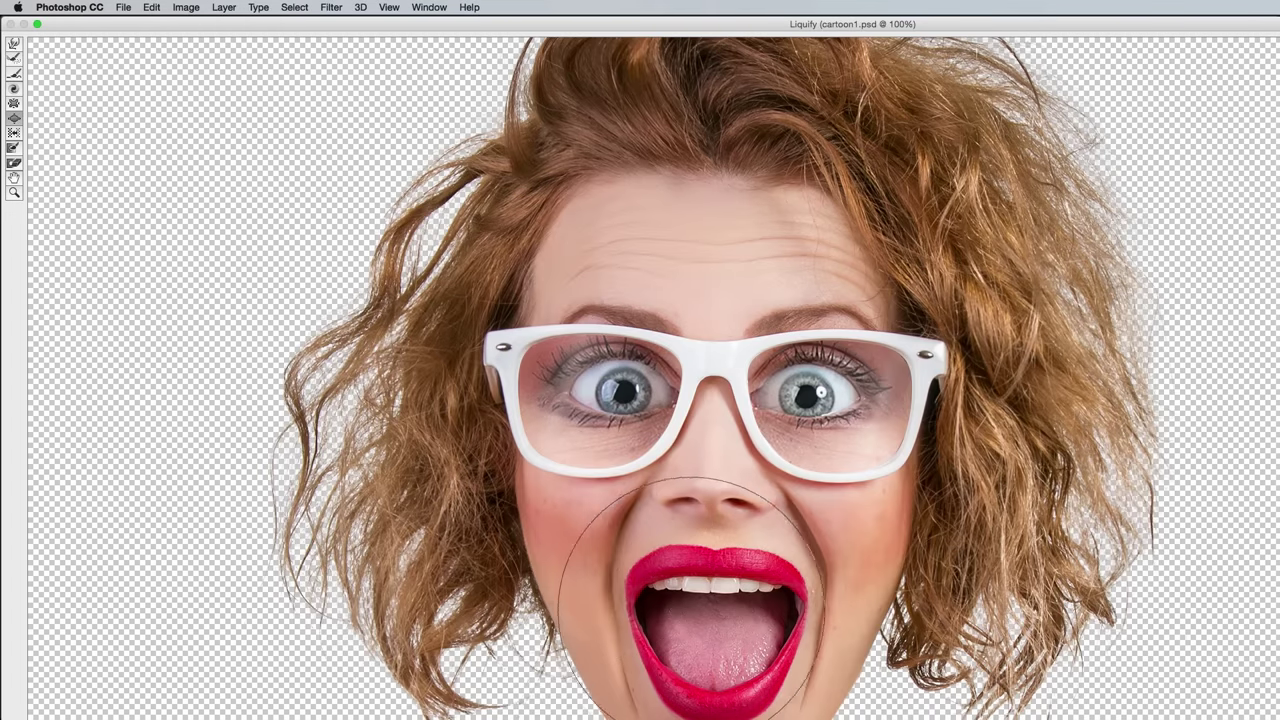
drag(722, 625, 720, 618)
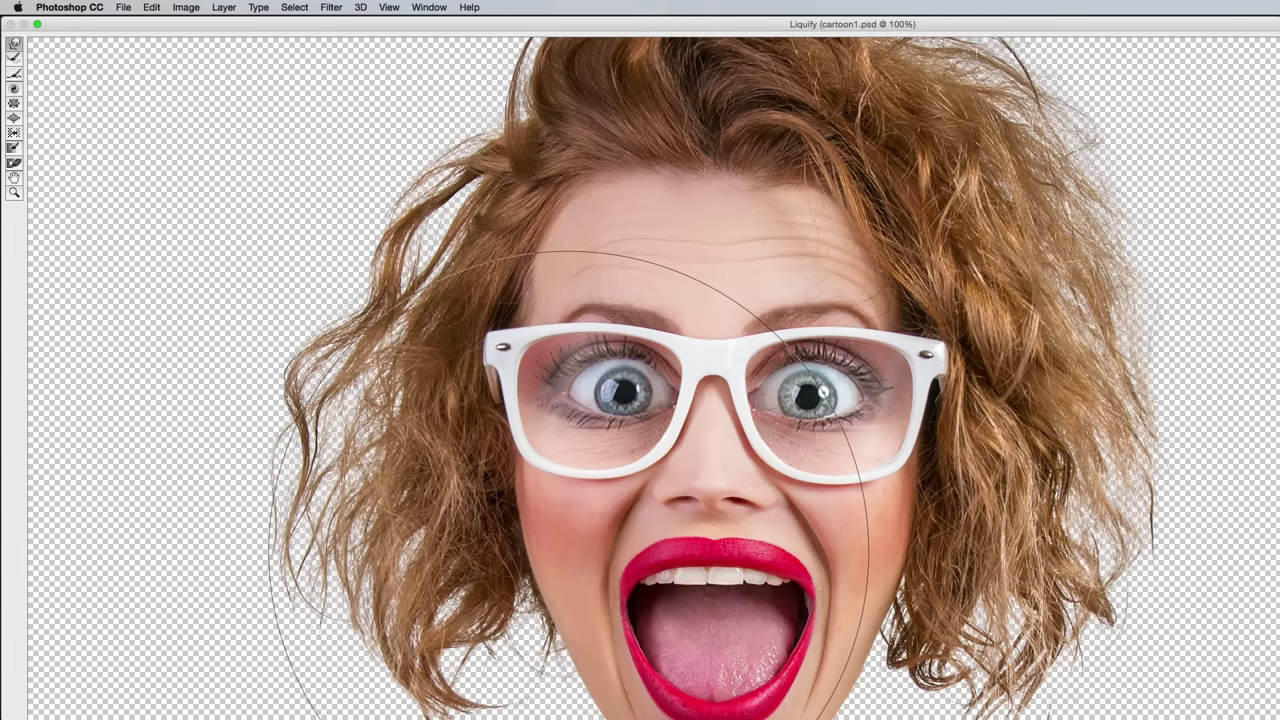
Push both cheeks slightly up and the lower mouth and jaw sides inward with Forward Warp, and apply the Liquify changes.
drag(586, 524, 585, 515)
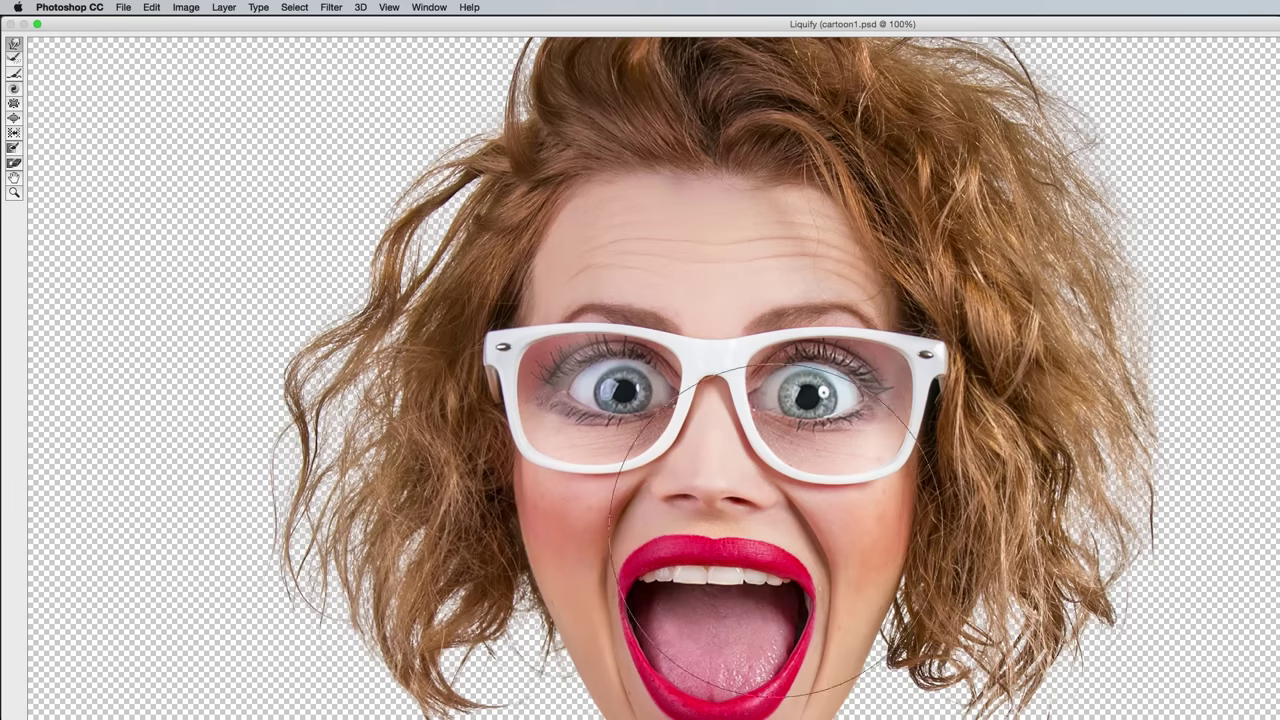
drag(828, 529, 829, 519)
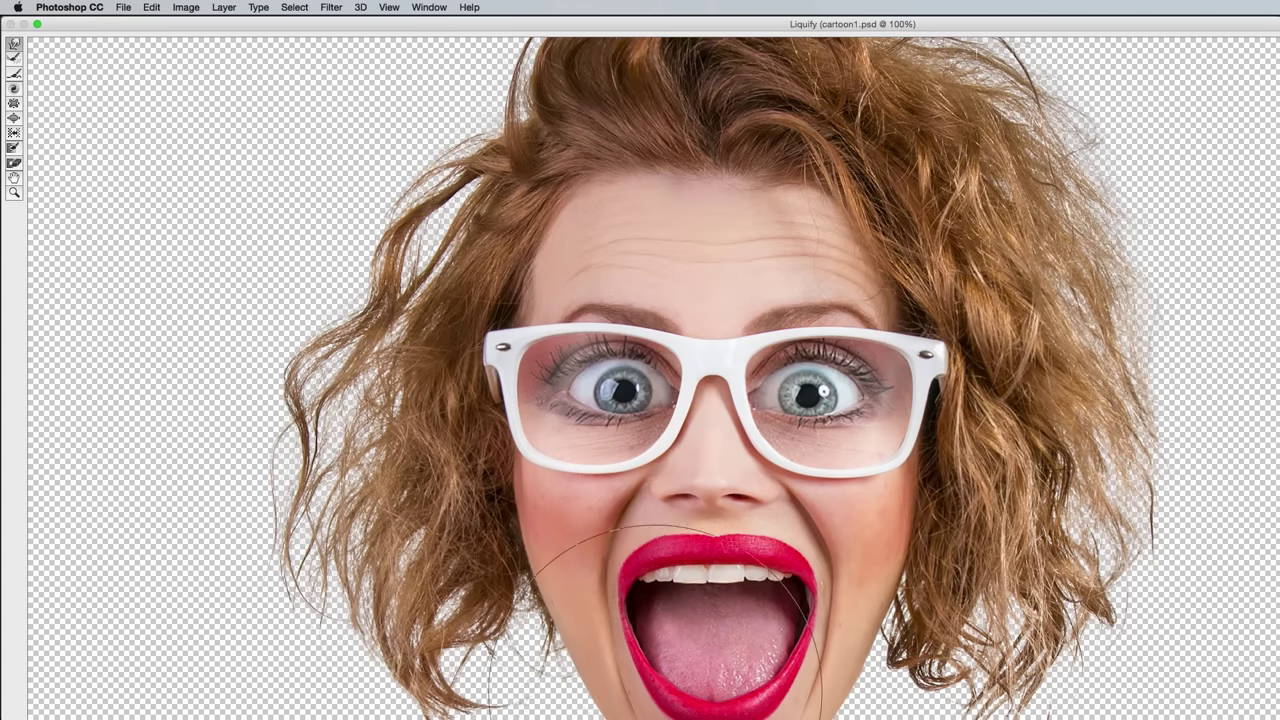
mouse_move(706, 719)
mouse_down()
mouse_move(578, 680)
mouse_move(592, 680)
mouse_up()
drag(841, 648, 831, 643)
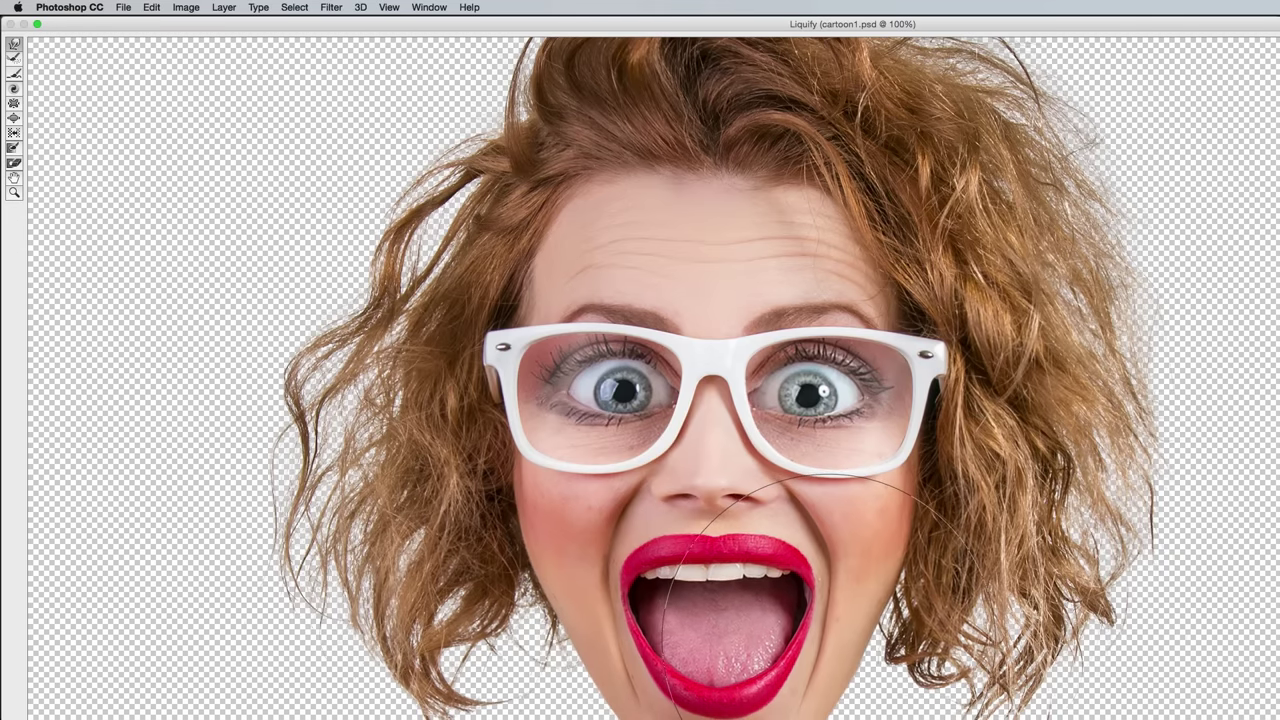
key(super+minus)
key(Return)
key(super+z)
key(super+z)
key(super+z)
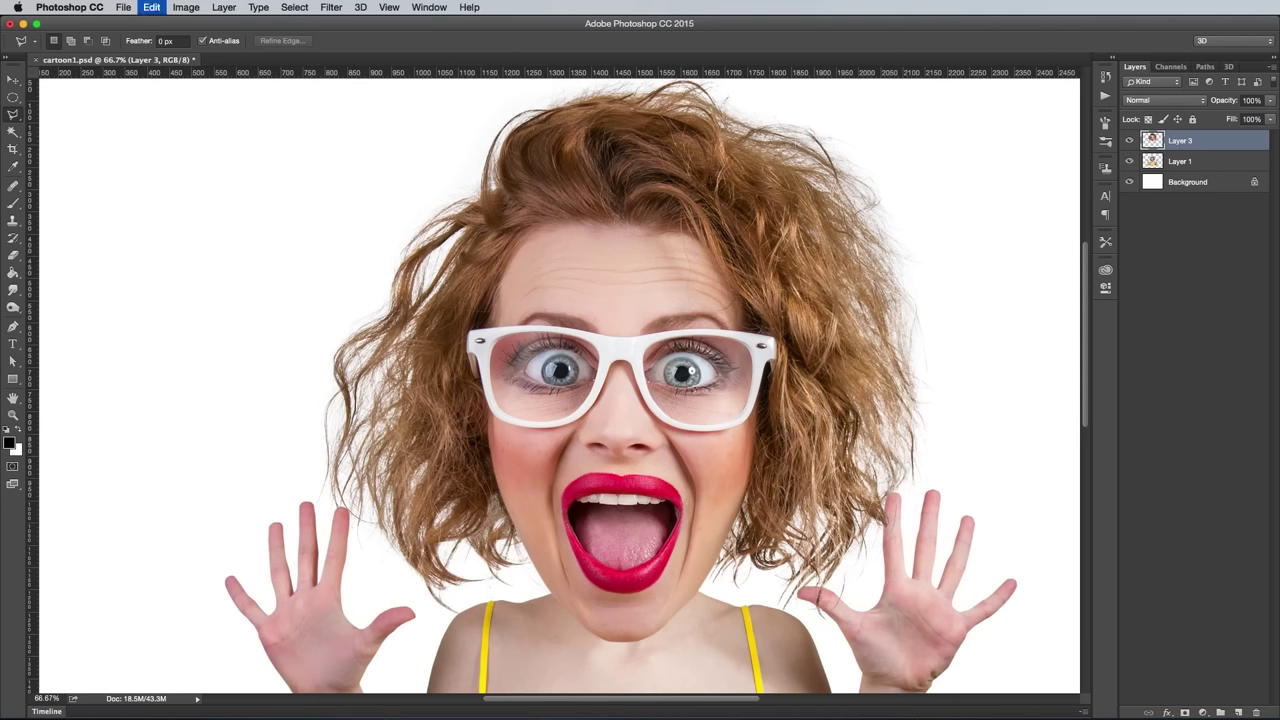
key(super+z)
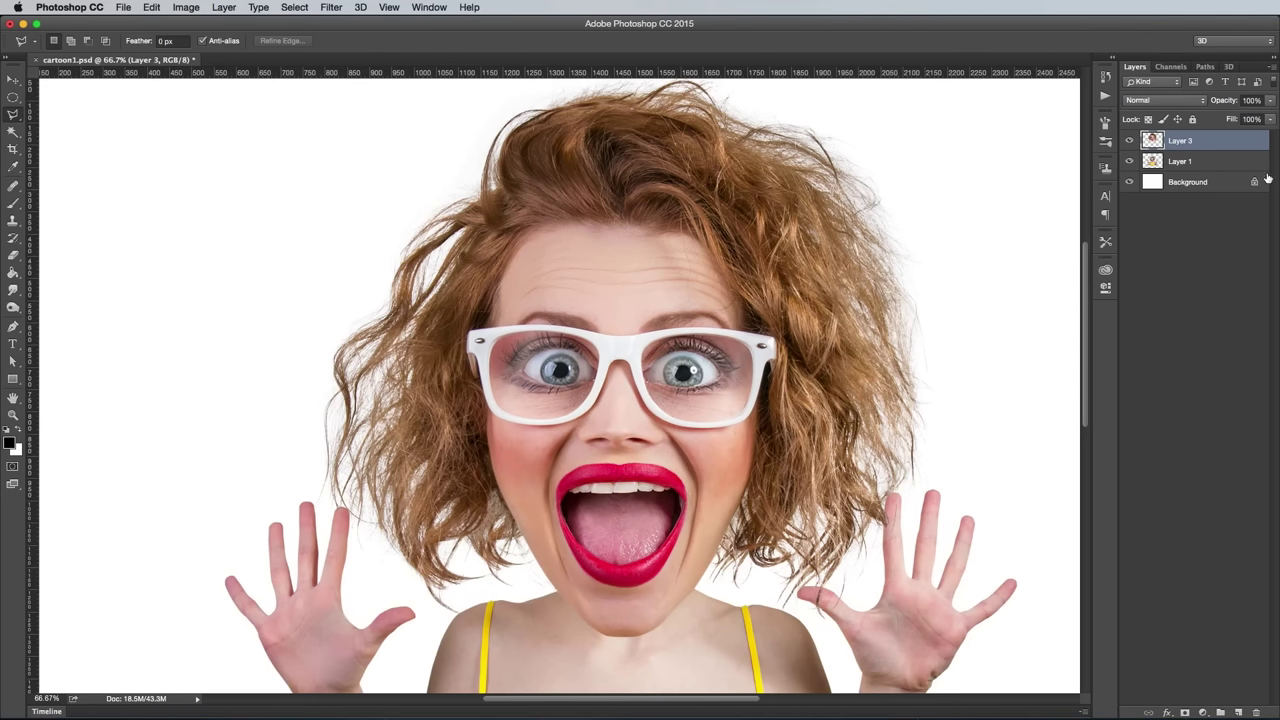
Shrink the raised hands and forearms on Layer 1 with Liquify's Pucker tool and apply the changes.
click(1207, 162)
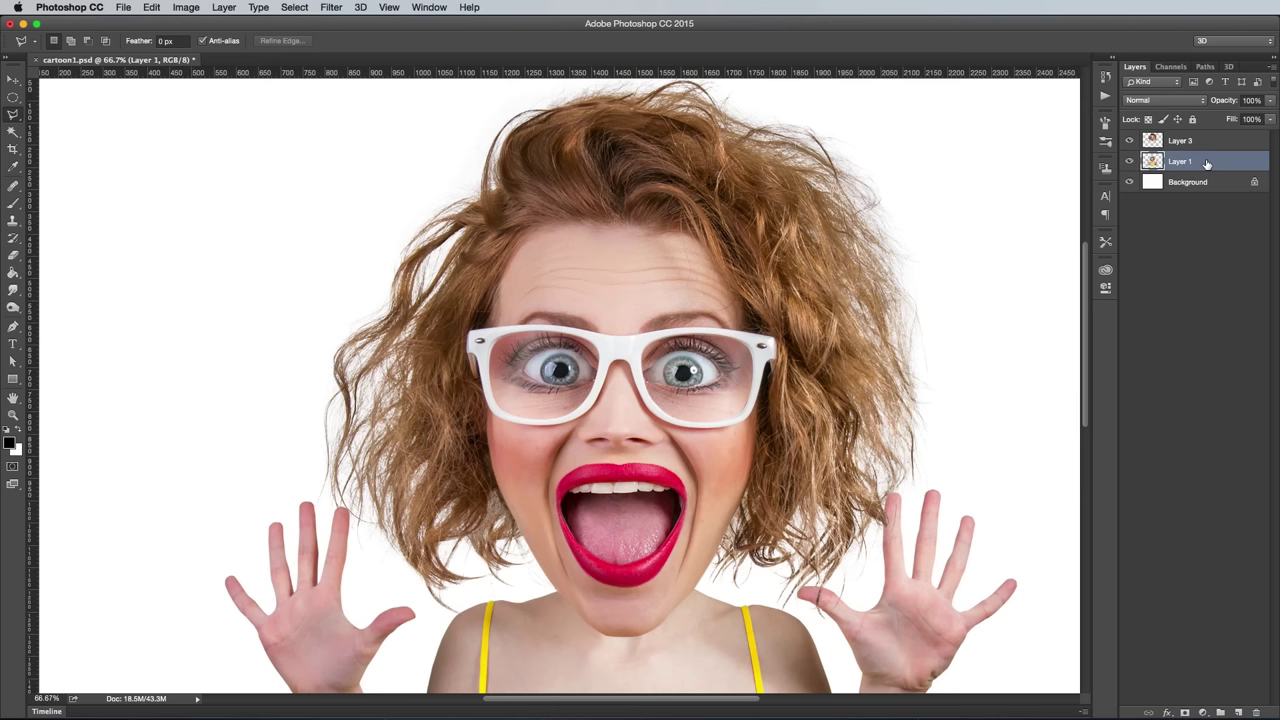
click(334, 9)
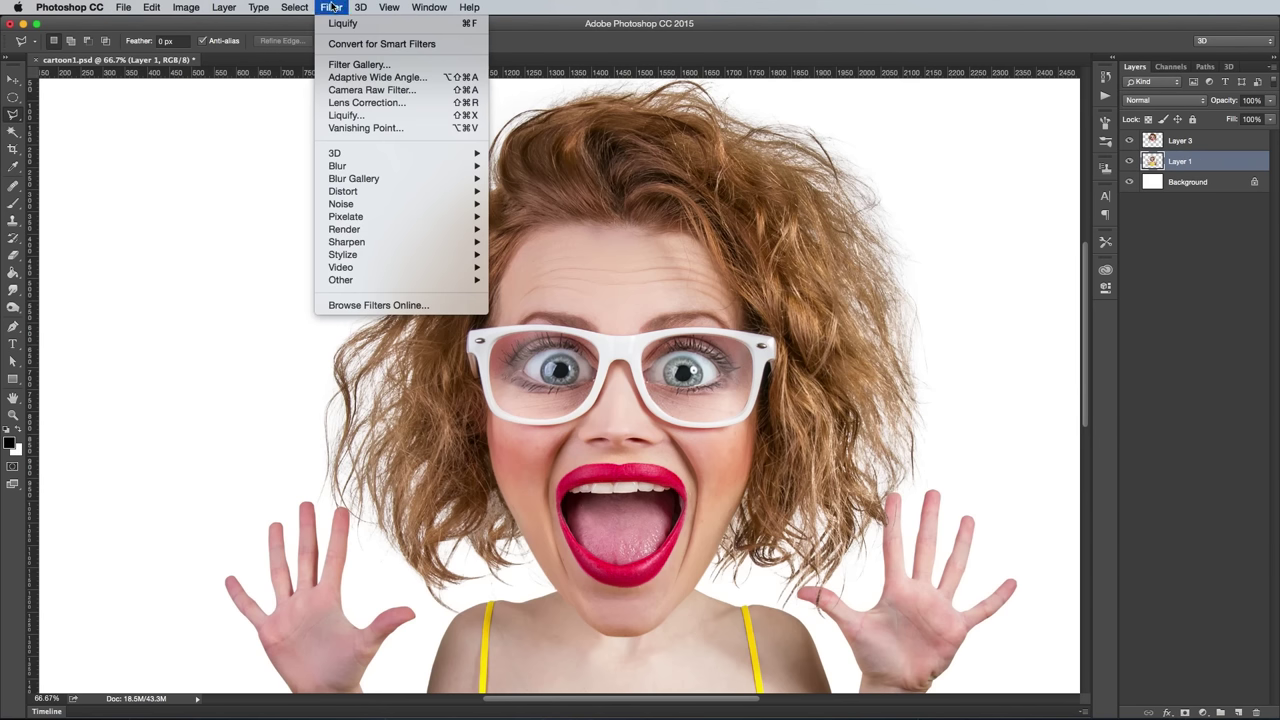
click(352, 116)
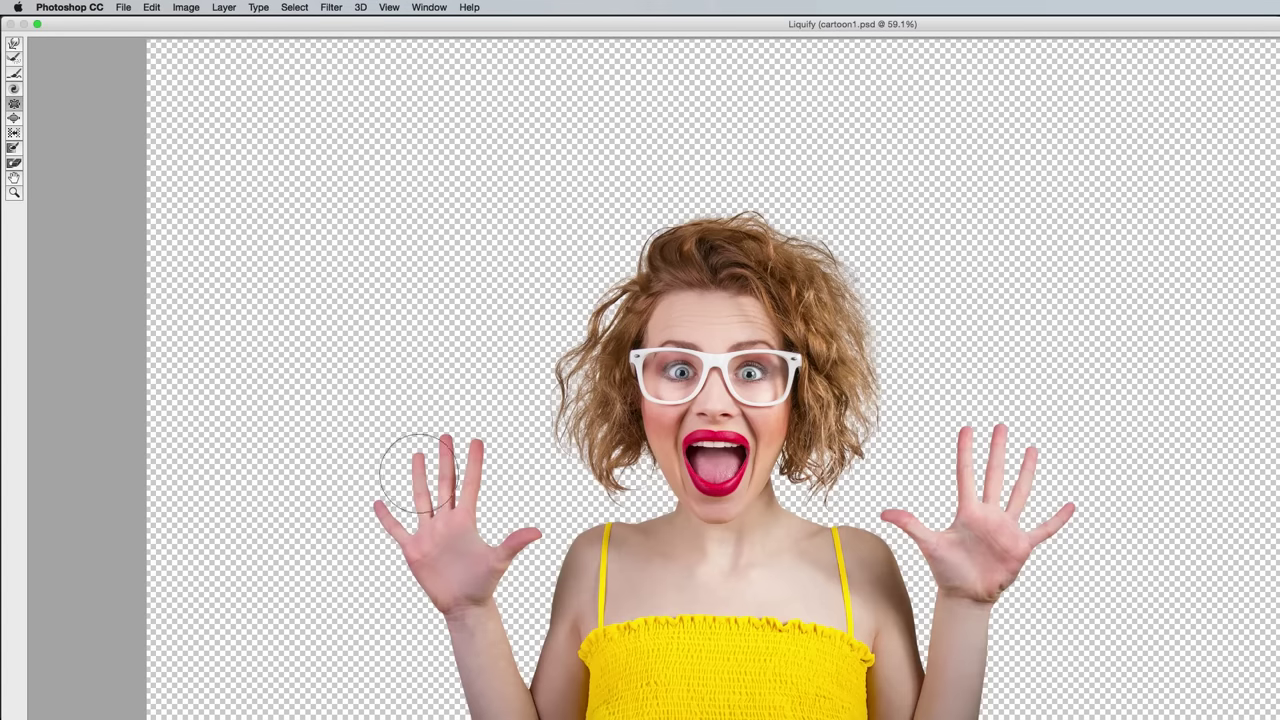
key(bracketright)
key(bracketright)
key(bracketright)
key(bracketright)
key(bracketright)
key(bracketright)
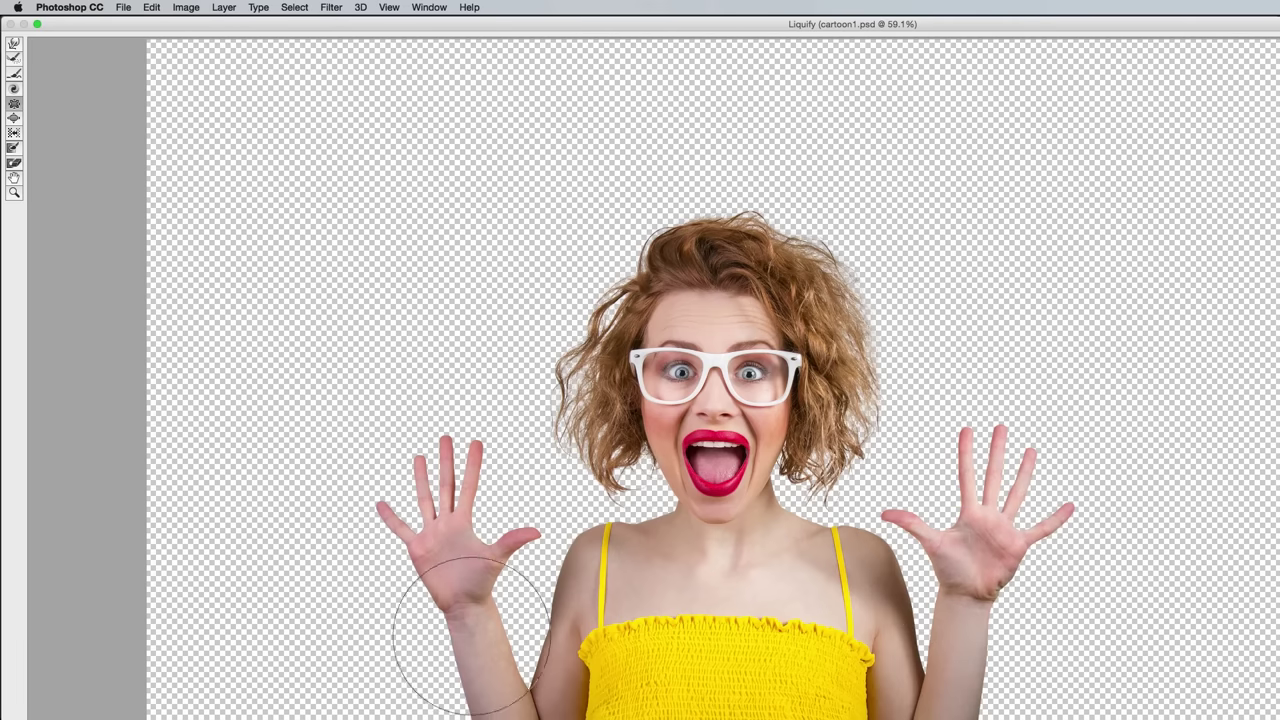
key(bracketright)
key(bracketright)
key(bracketright)
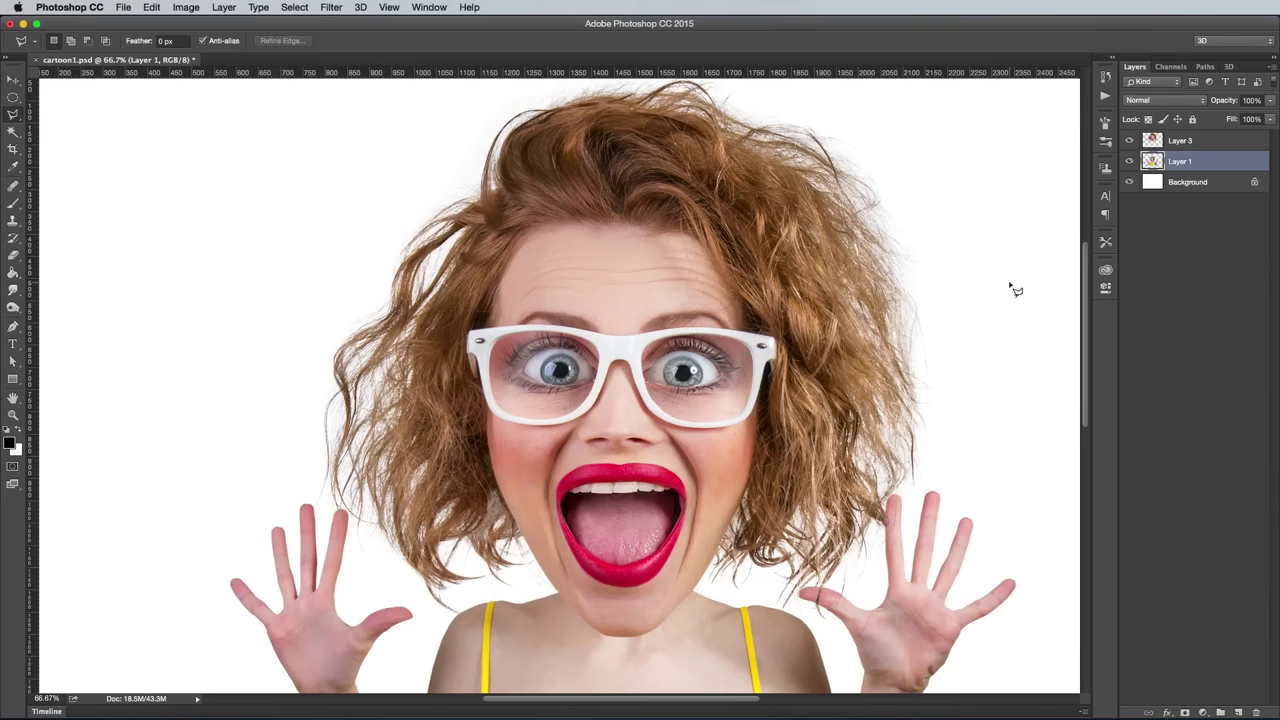
key(super+minus)
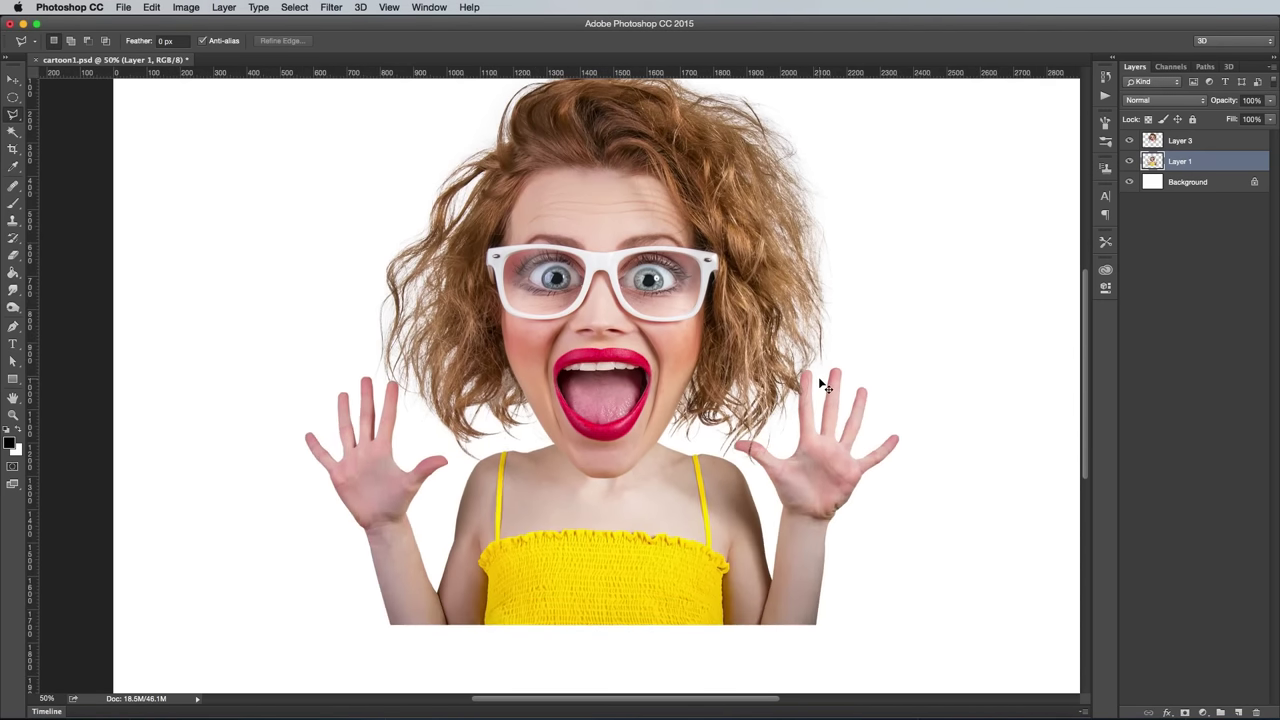
Merge the head on Layer 3 down into the body on Layer 1.
key(super+1)
click(1199, 141)
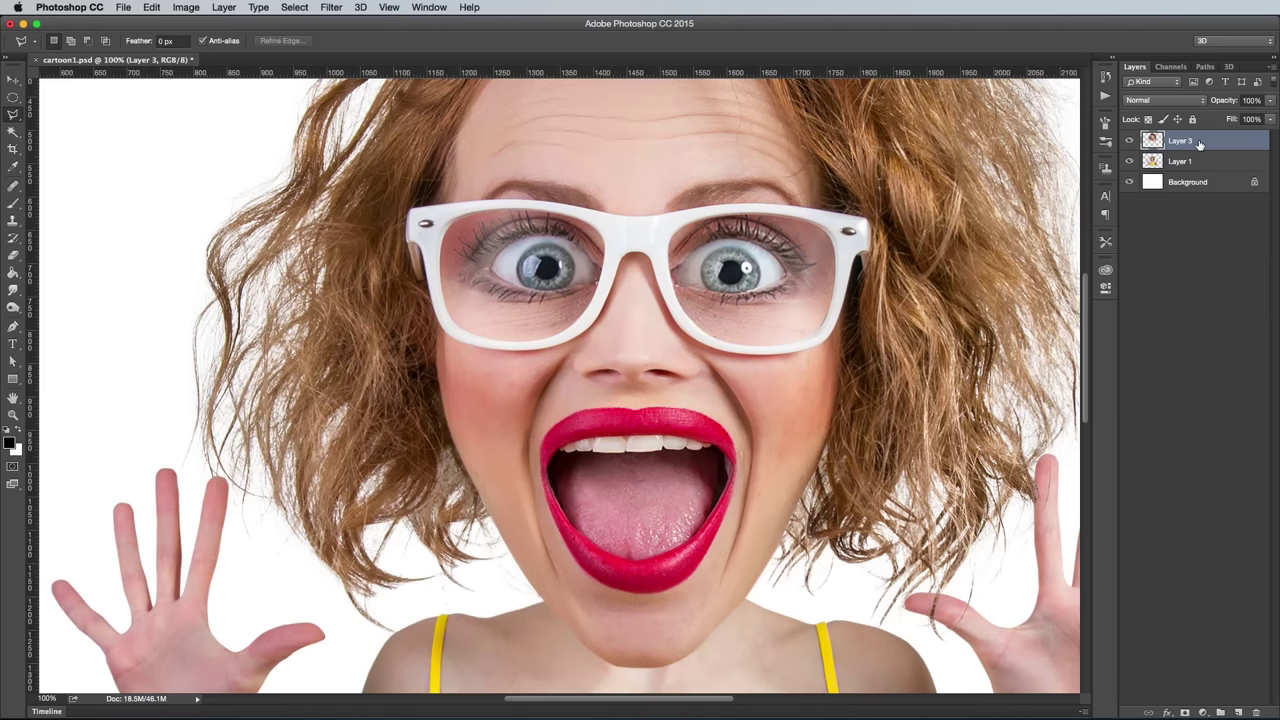
key(super+e)
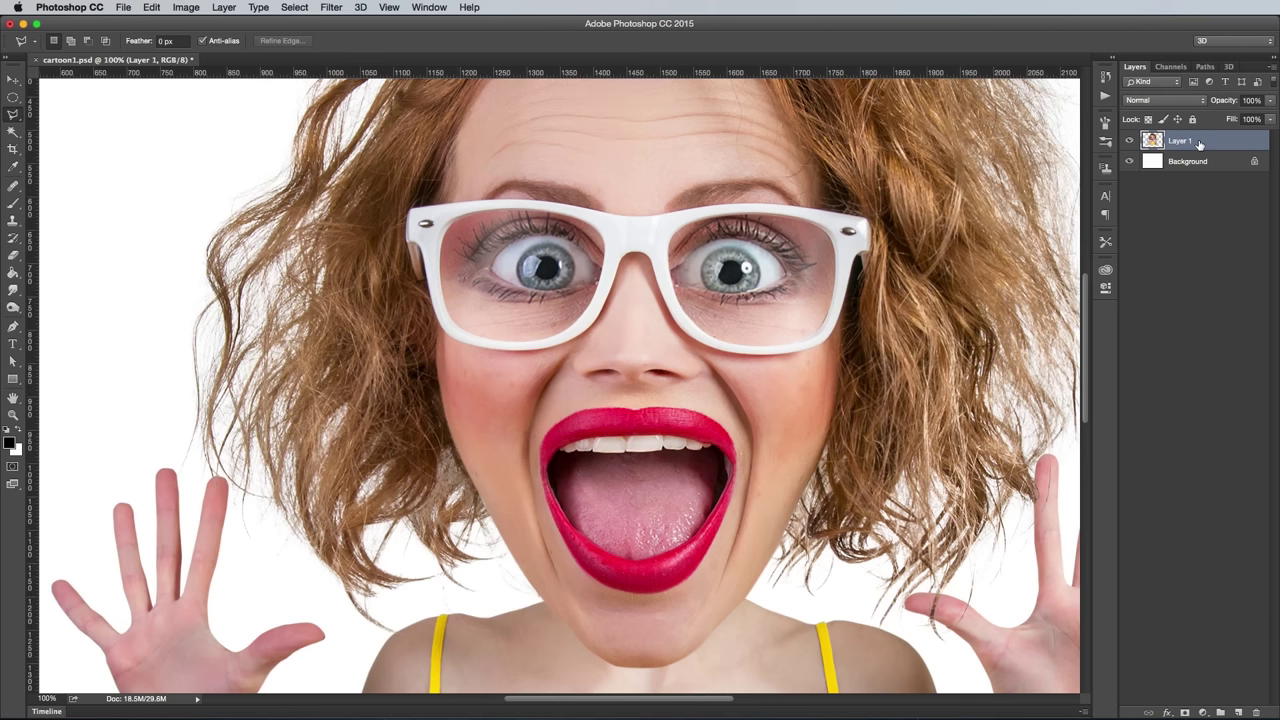
Add a new layer above Layer 1, fill it with 50% Gray and set its blending mode to Overlay.
click(1238, 712)
click(152, 7)
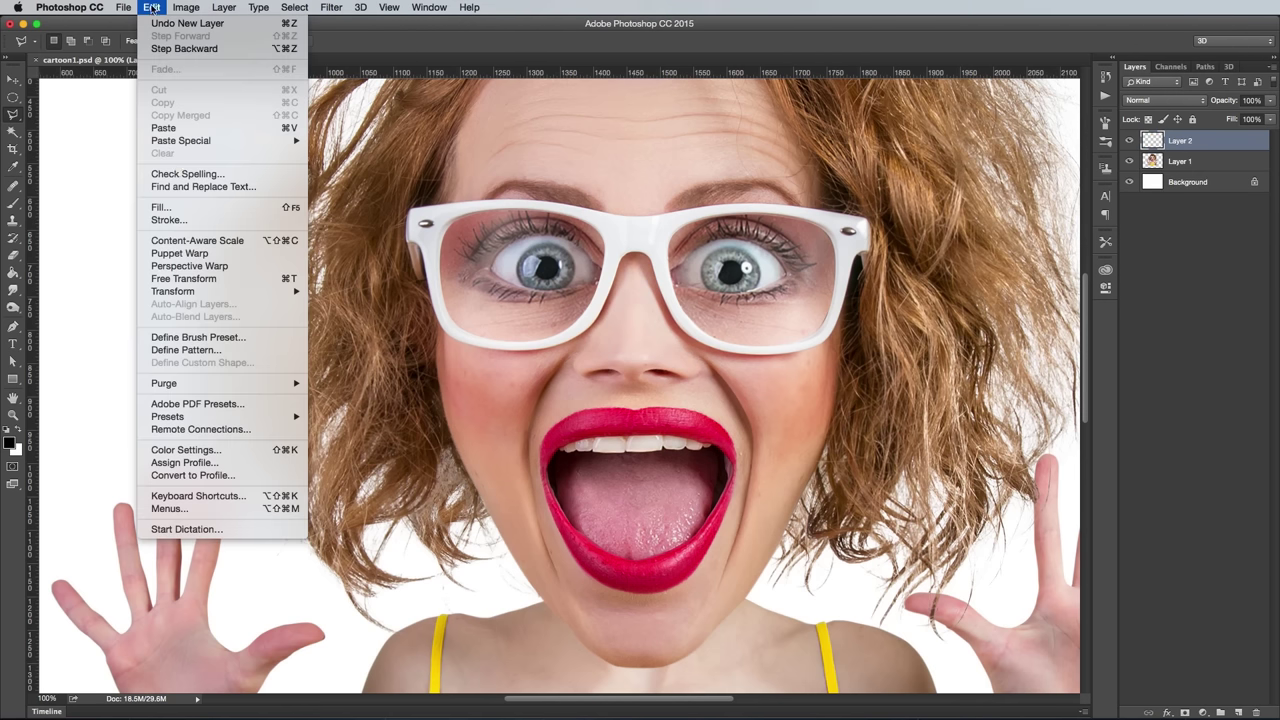
click(180, 207)
click(822, 384)
click(838, 384)
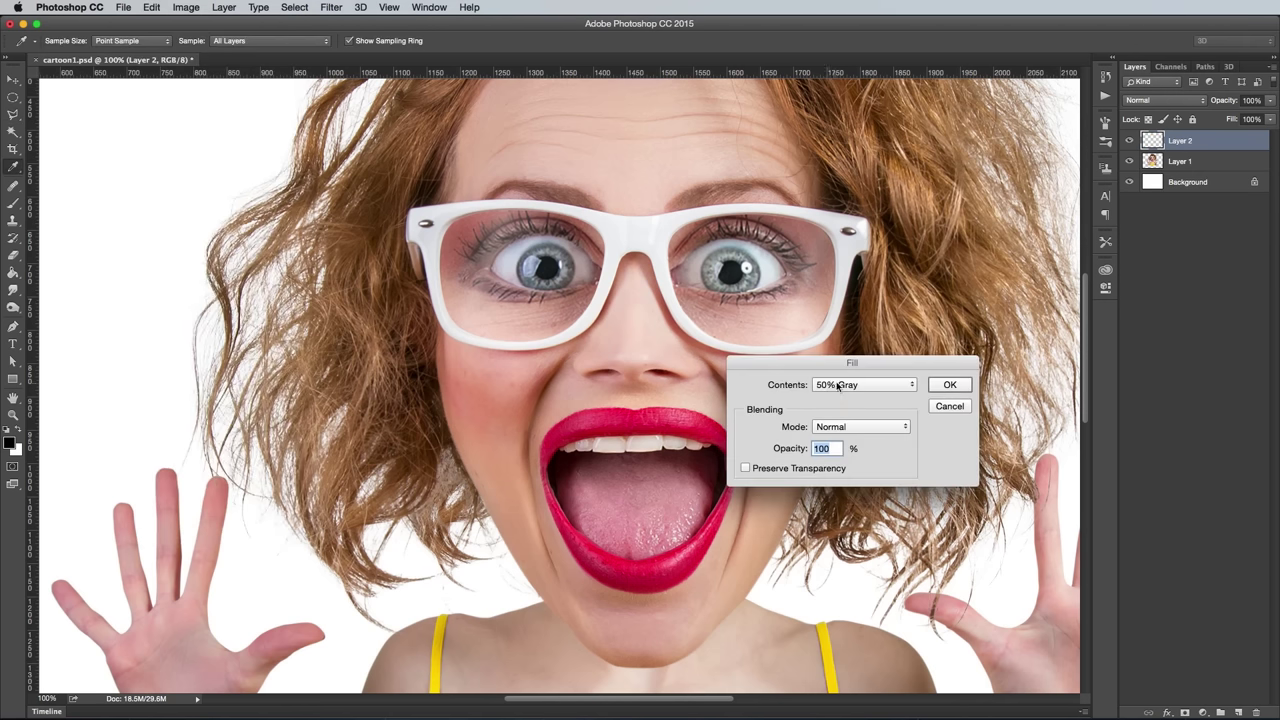
click(949, 384)
key(l)
click(1150, 101)
click(1146, 247)
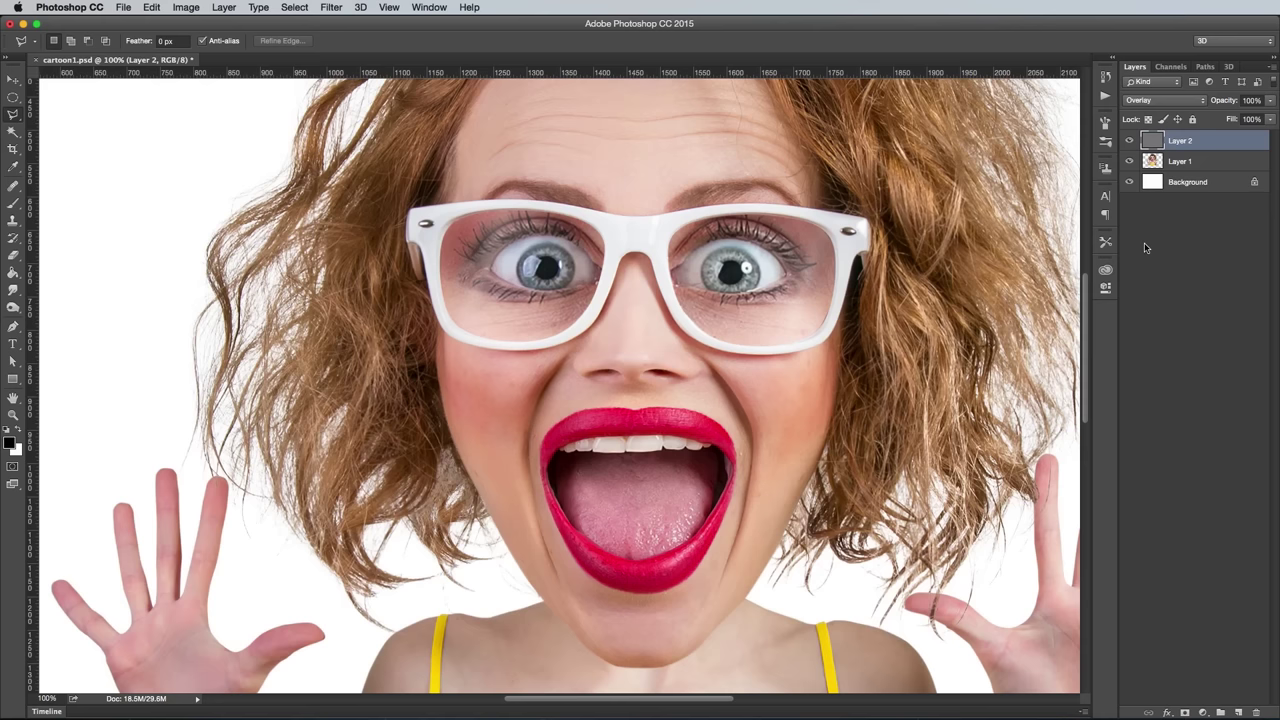
Burn the shadows along the cheeks, mouth and chin on the gray overlay layer with a 90 px brush, Range Shadows and 40% exposure.
click(12, 307)
scroll(566, 217, up, 3)
key(bracketleft)
key(bracketleft)
key(bracketleft)
scroll(566, 217, down, 3)
drag(450, 420, 455, 480)
drag(650, 375, 665, 440)
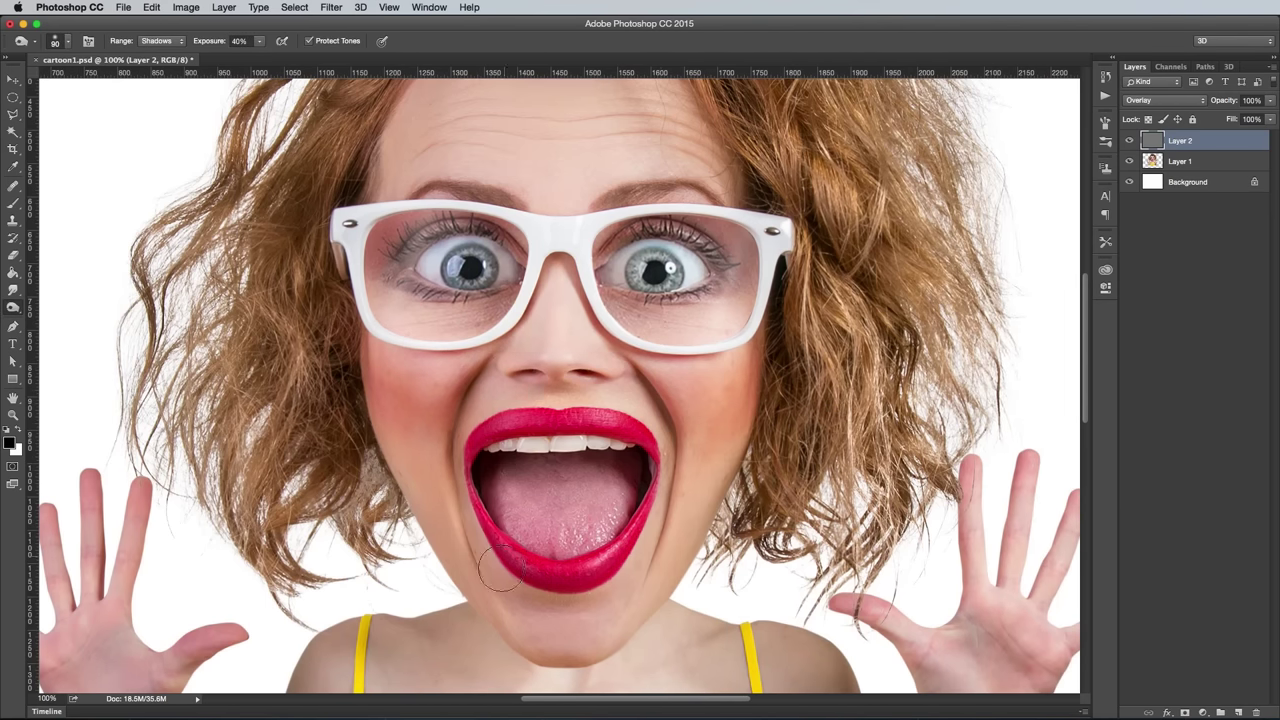
drag(505, 640, 570, 650)
Burn the shadows on the body and the raised right-hand palm on the overlay layer with the 90 px brush.
scroll(703, 533, down, 4)
scroll(600, 480, down, 3)
scroll(400, 425, left, 2)
scroll(430, 340, right, 8)
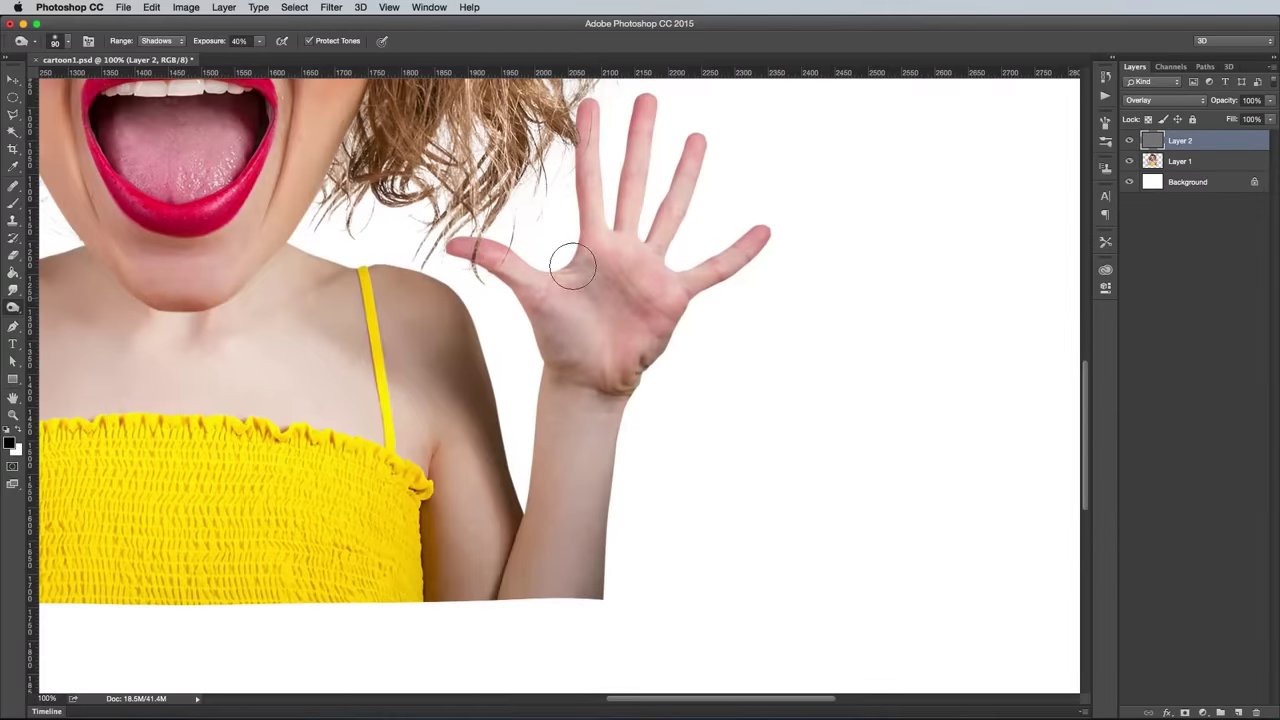
Burn the fine shadows around the eyes inside the glasses with a 30 px brush.
scroll(420, 300, left, 8)
scroll(265, 345, up, 3)
scroll(265, 345, up, 4)
scroll(265, 345, right, 2)
key(super+plus)
key(bracketleft)
key(bracketleft)
key(bracketleft)
key(bracketleft)
key(bracketleft)
key(bracketleft)
key(bracketleft)
key(bracketleft)
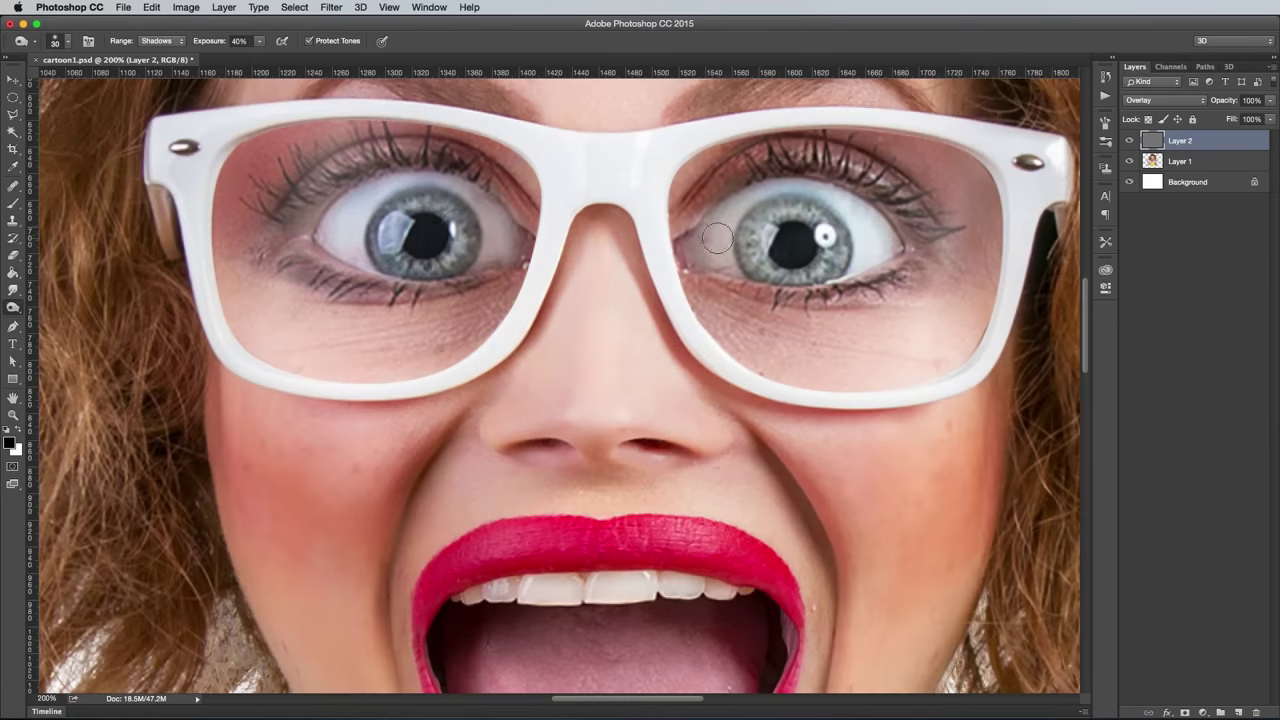
Burn the shadows in the hair around the face with a larger brush.
key(super+minus)
key(super+minus)
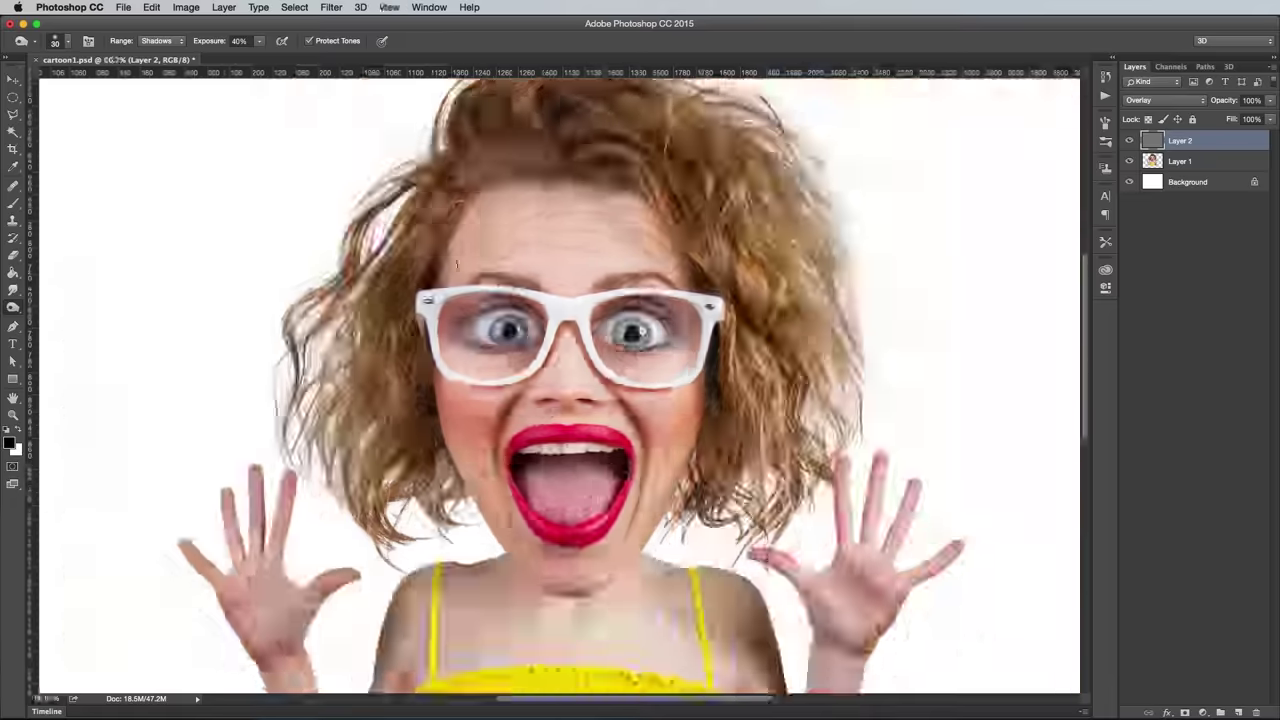
key(bracketright)
key(bracketright)
key(bracketright)
key(bracketright)
key(bracketright)
key(bracketright)
key(super+plus)
scroll(417, 386, down, 3)
scroll(417, 386, up, 2)
scroll(417, 386, left, 2)
Brighten the forehead on the overlay layer using the Dodge tool with a 200 px brush, Range Highlights and 44% exposure.
right_click(13, 307)
click(60, 305)
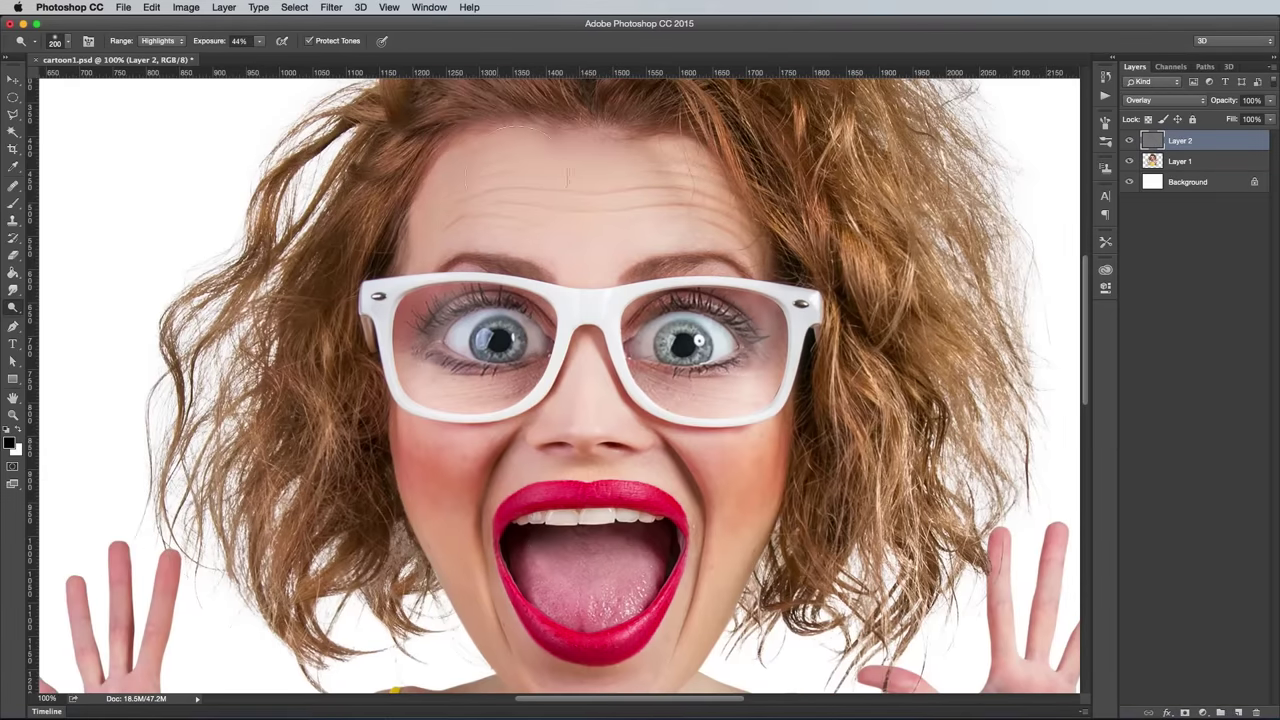
key(bracketleft)
key(super+minus)
Dodge the highlights on the lips and mouth on the overlay layer with a 40 px brush at 32% exposure.
key(super+plus)
key(super+plus)
key(bracketleft)
key(bracketleft)
key(bracketleft)
key(bracketleft)
key(bracketleft)
key(bracketleft)
key(bracketleft)
key(bracketleft)
key(bracketleft)
key(bracketleft)
scroll(640, 452, down, 5)
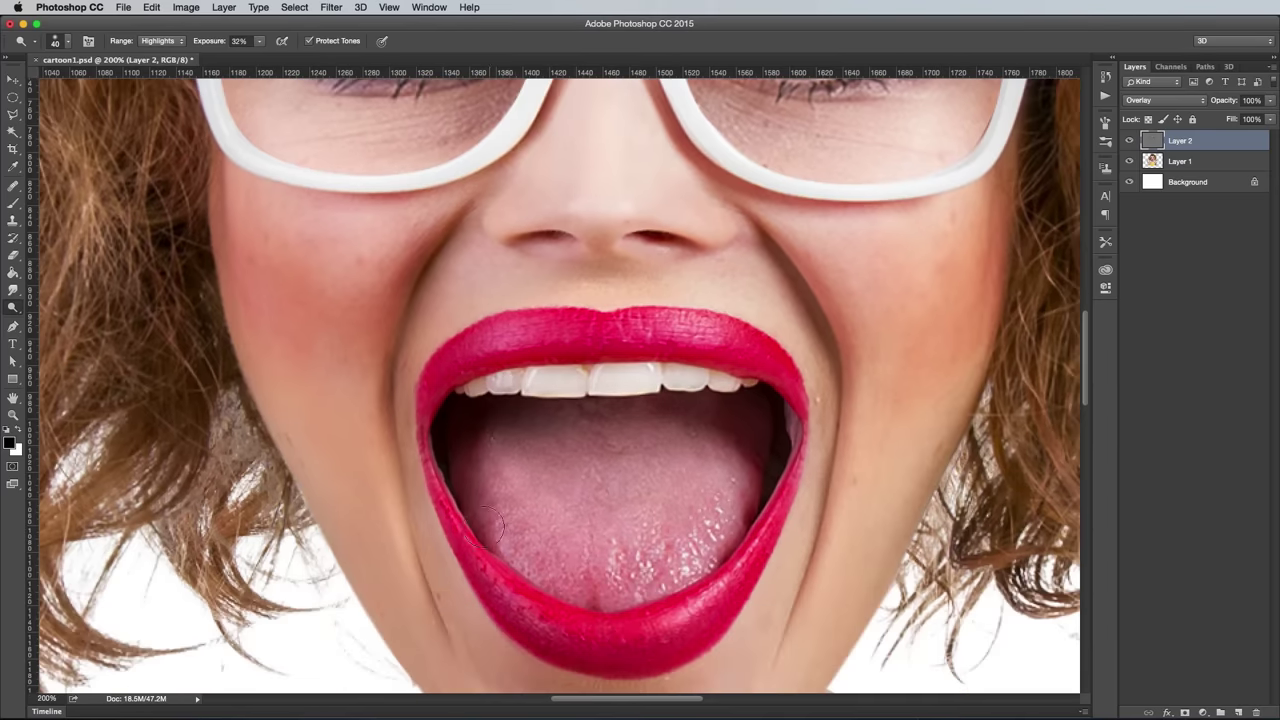
key(3)
key(2)
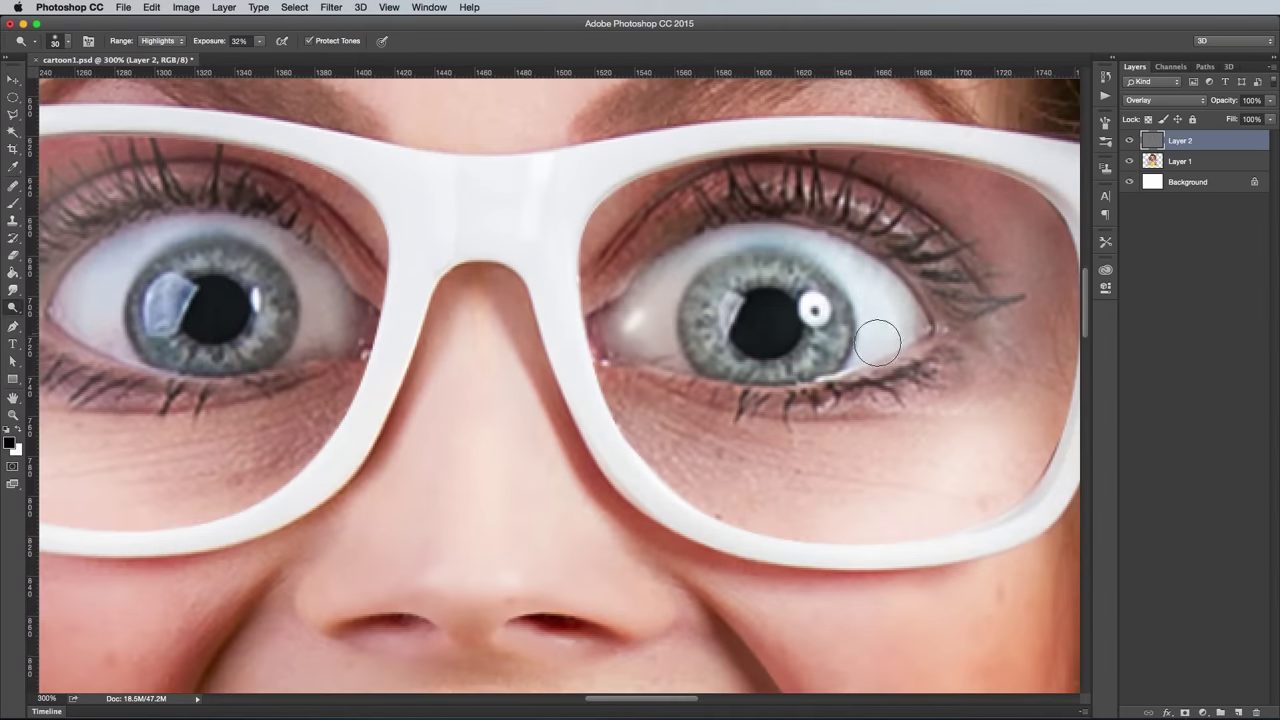
Dodge fine highlights in and around the eyes with a 30 px brush, undoing unwanted strokes.
scroll(877, 334, left, 3)
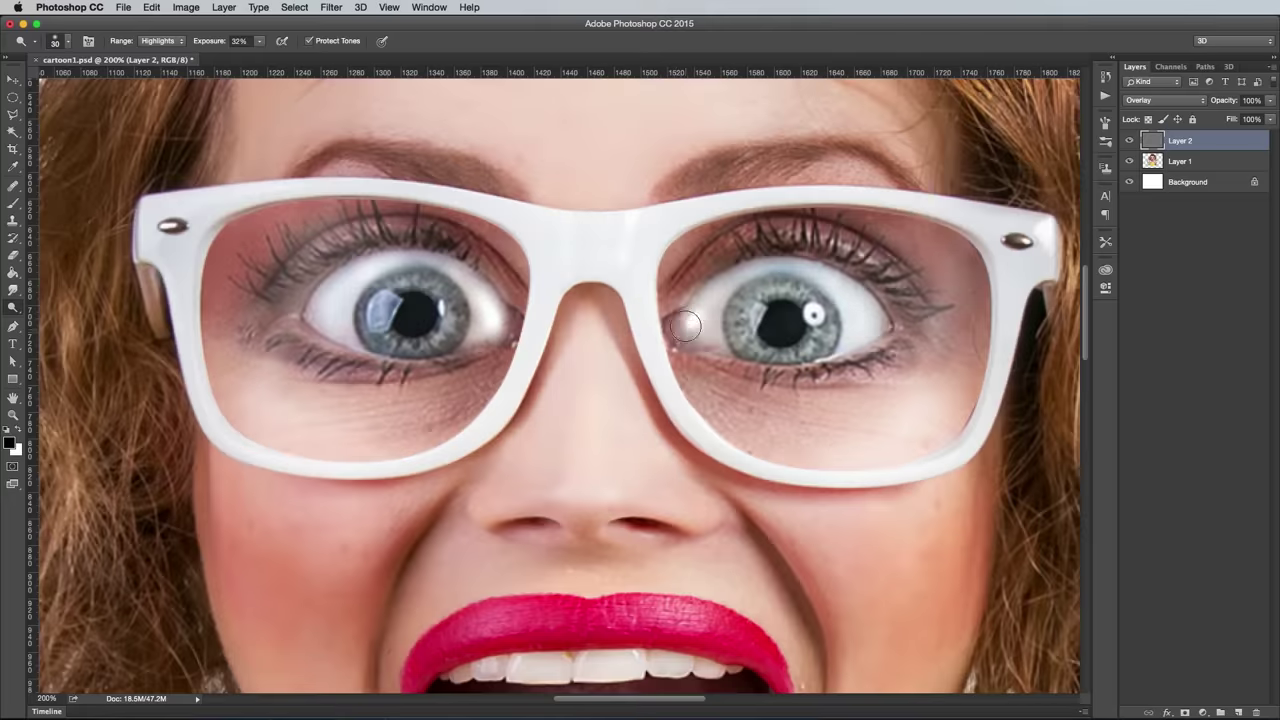
drag(685, 326, 844, 297)
key(super+z)
key(super+z)
scroll(607, 350, down, 4)
drag(462, 481, 668, 480)
key(super+minus)
key(super+minus)
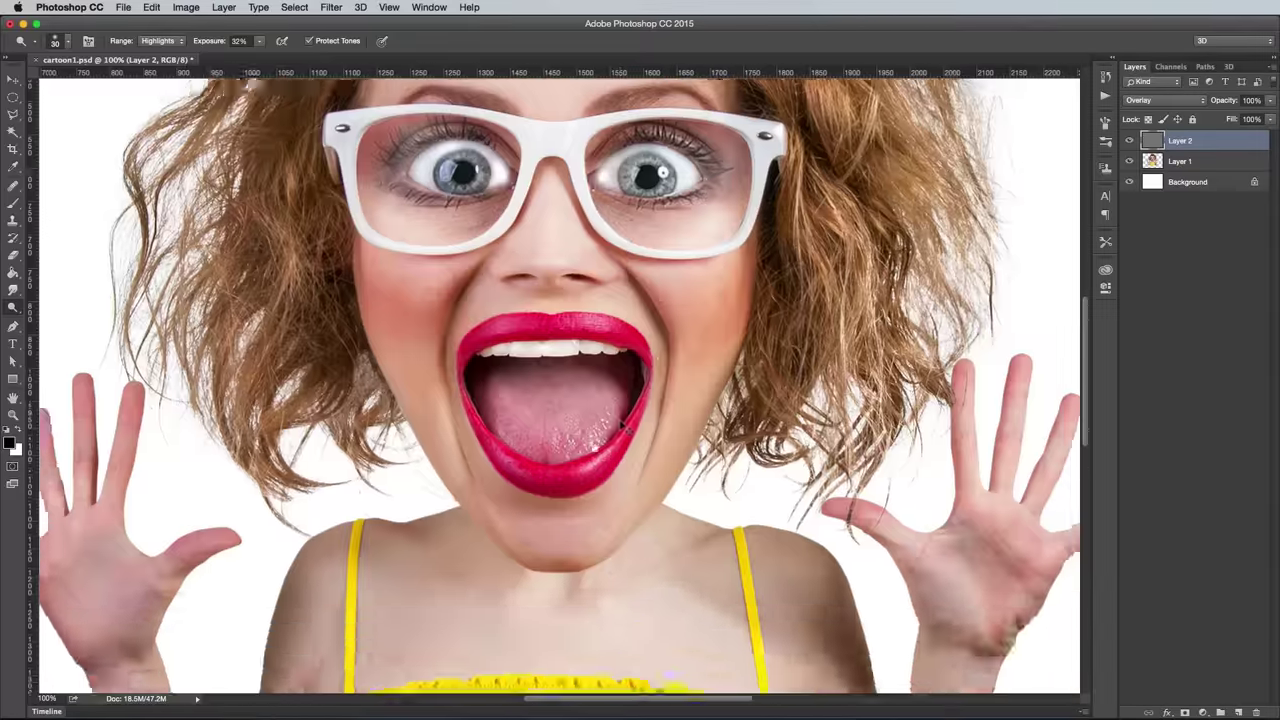
Dodge highlights into the hair on both sides of the face with a 90 px brush.
key(bracketright)
key(bracketright)
key(bracketright)
key(bracketright)
key(bracketright)
key(bracketright)
drag(432, 465, 375, 600)
drag(797, 466, 738, 620)
scroll(559, 385, up, 5)
drag(664, 300, 752, 590)
scroll(559, 385, down, 3)
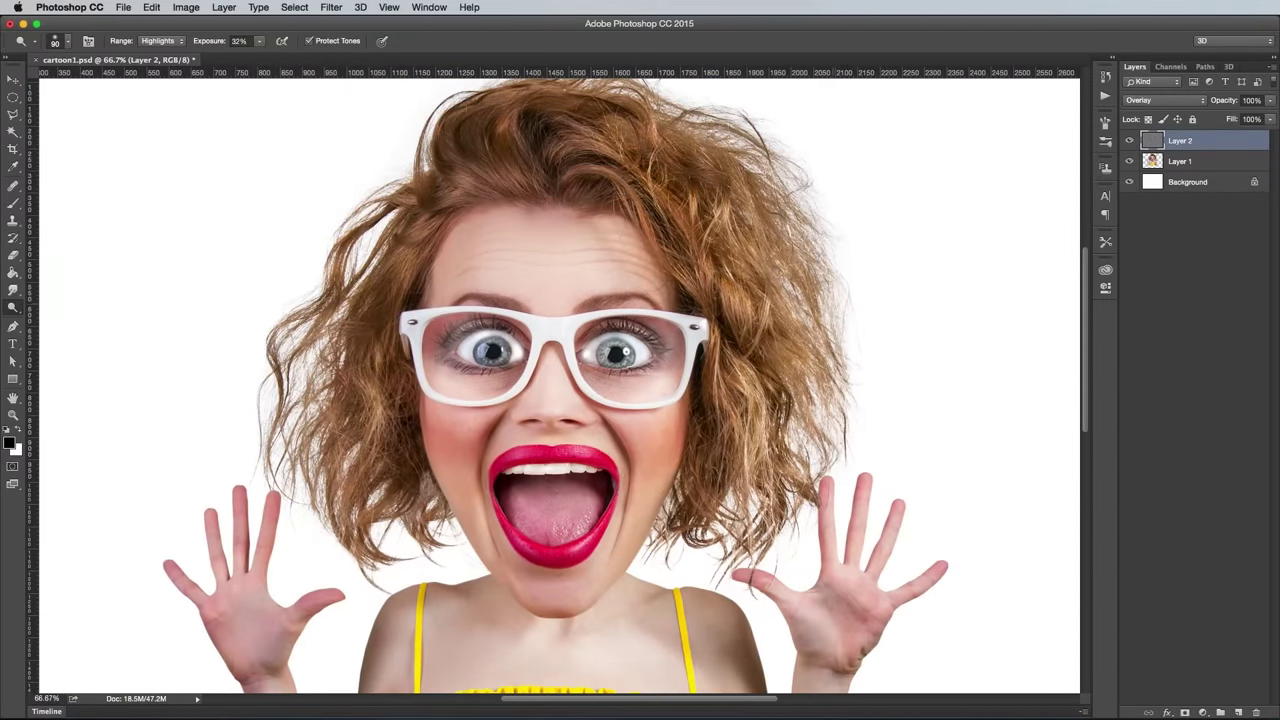
Lower the opacity of the dodge-and-burn layer to 37% and toggle its visibility to compare the shading.
drag(1259, 119, 1220, 117)
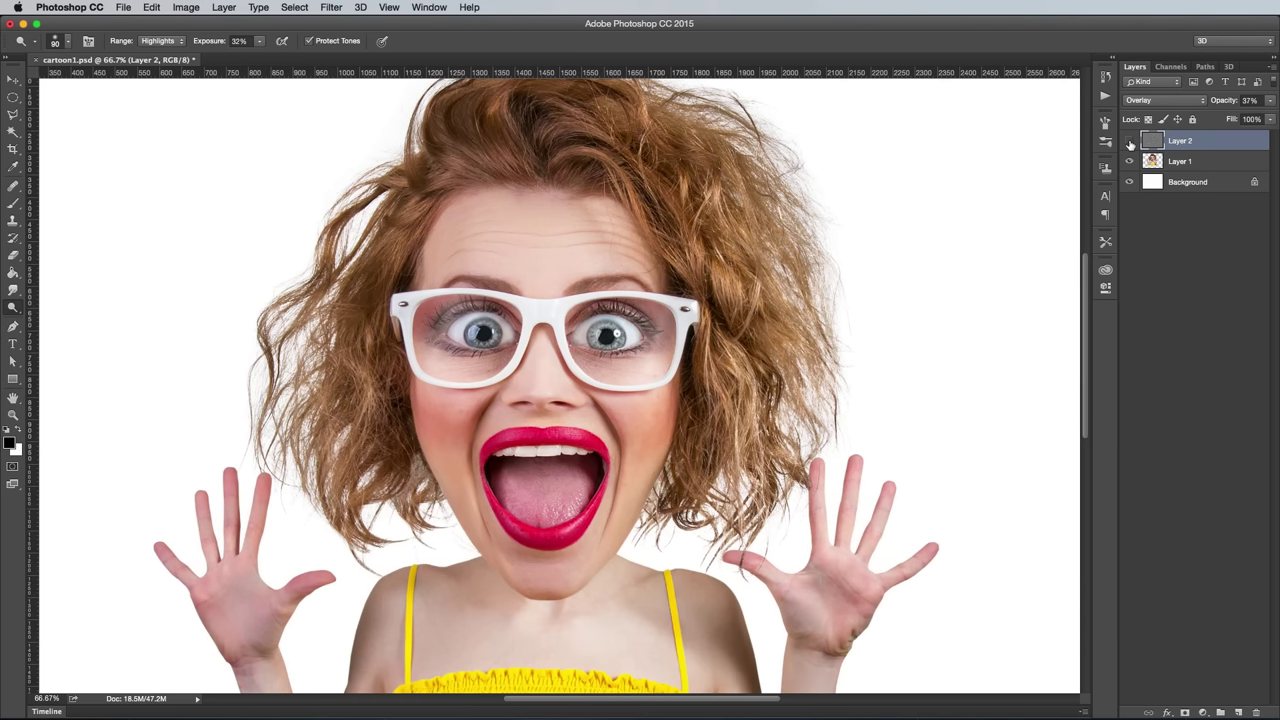
click(1130, 141)
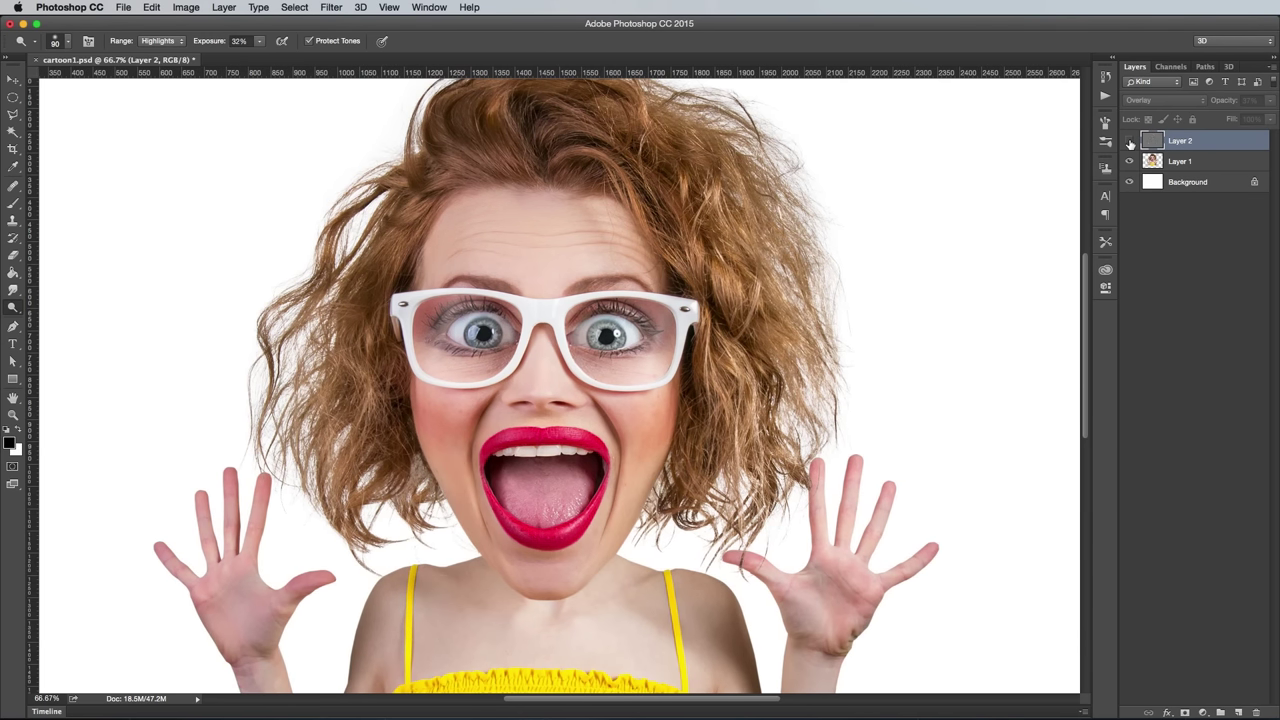
click(1130, 141)
click(1130, 141)
click(1130, 141)
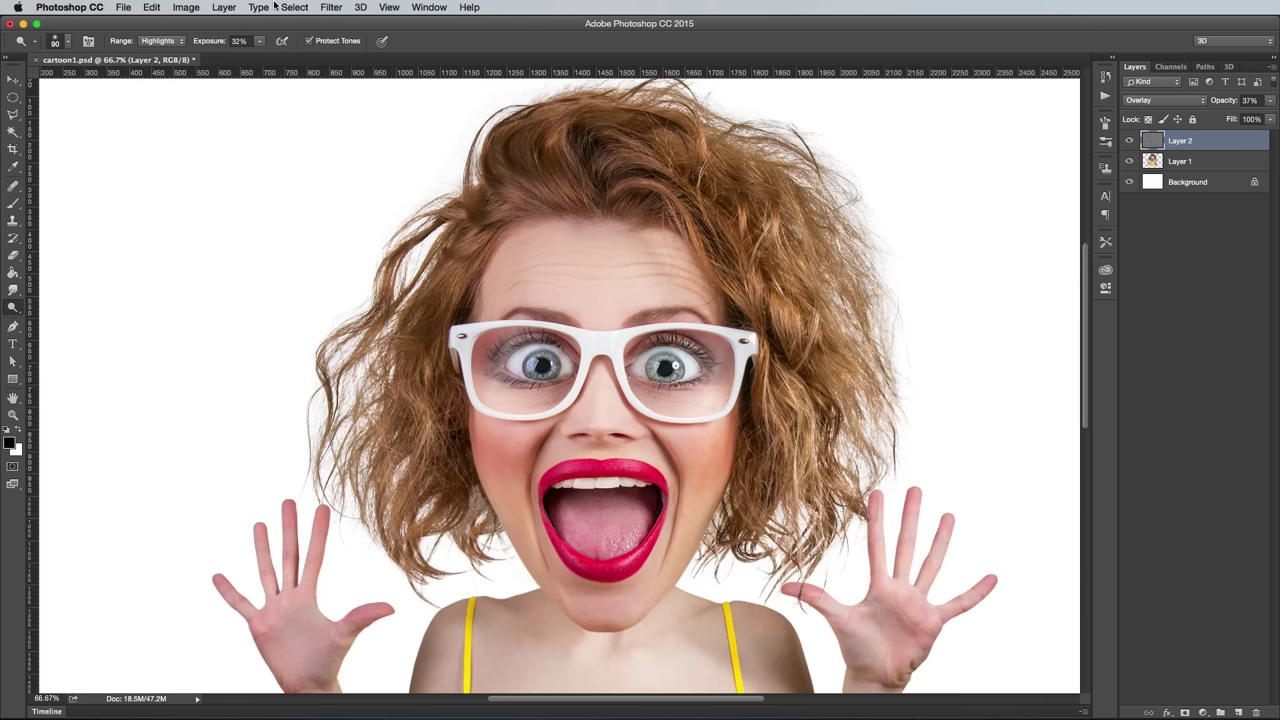
Select the whole canvas, copy it merged and paste it as a new top layer.
click(283, 7)
click(283, 7)
click(151, 7)
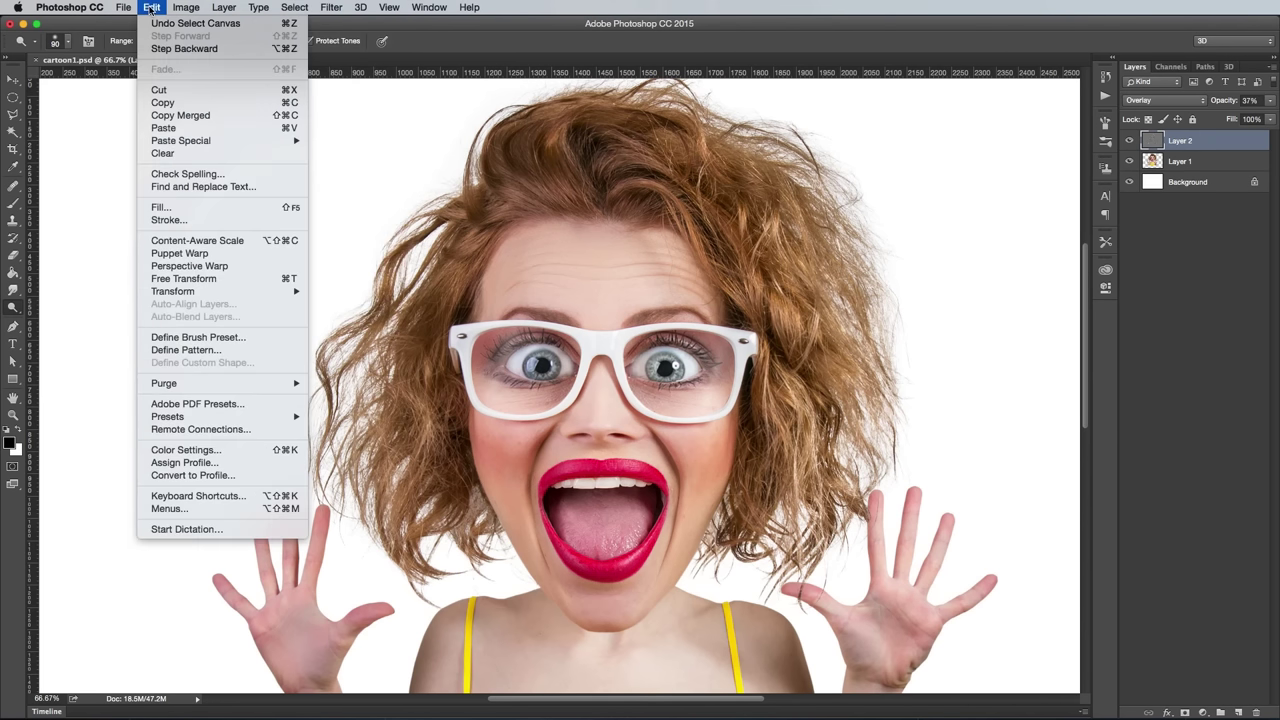
click(173, 117)
click(152, 7)
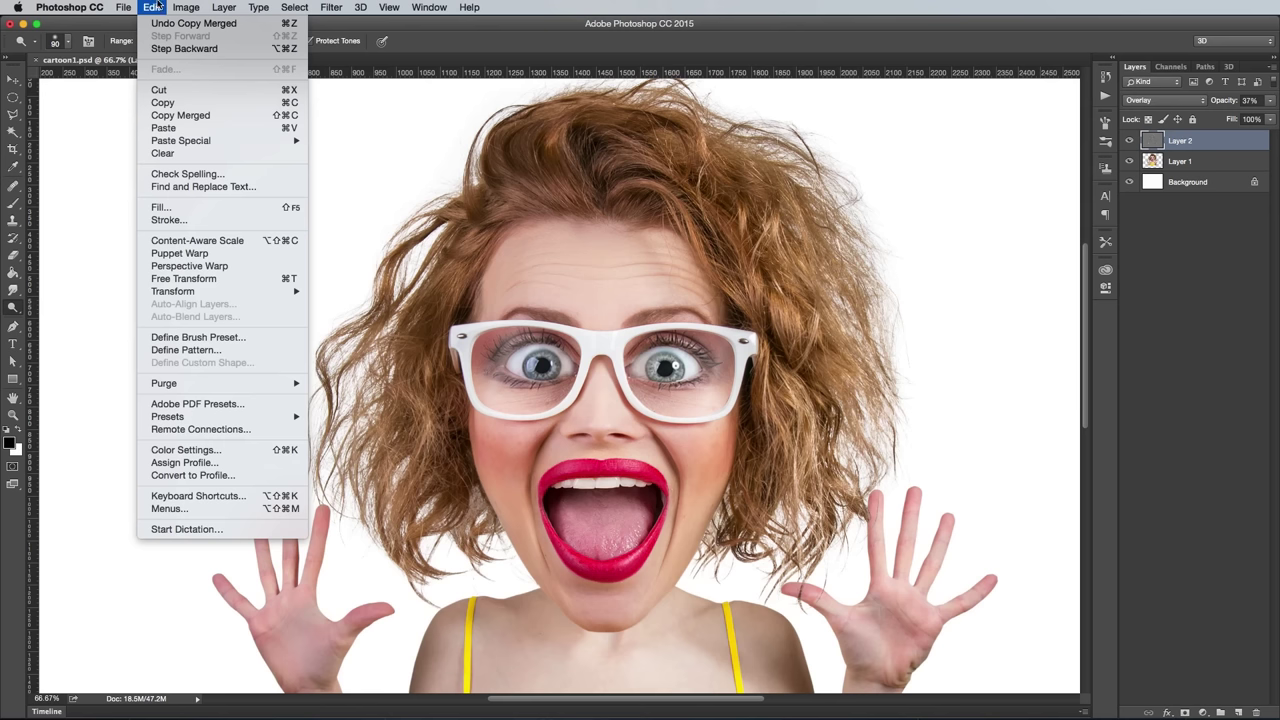
click(182, 129)
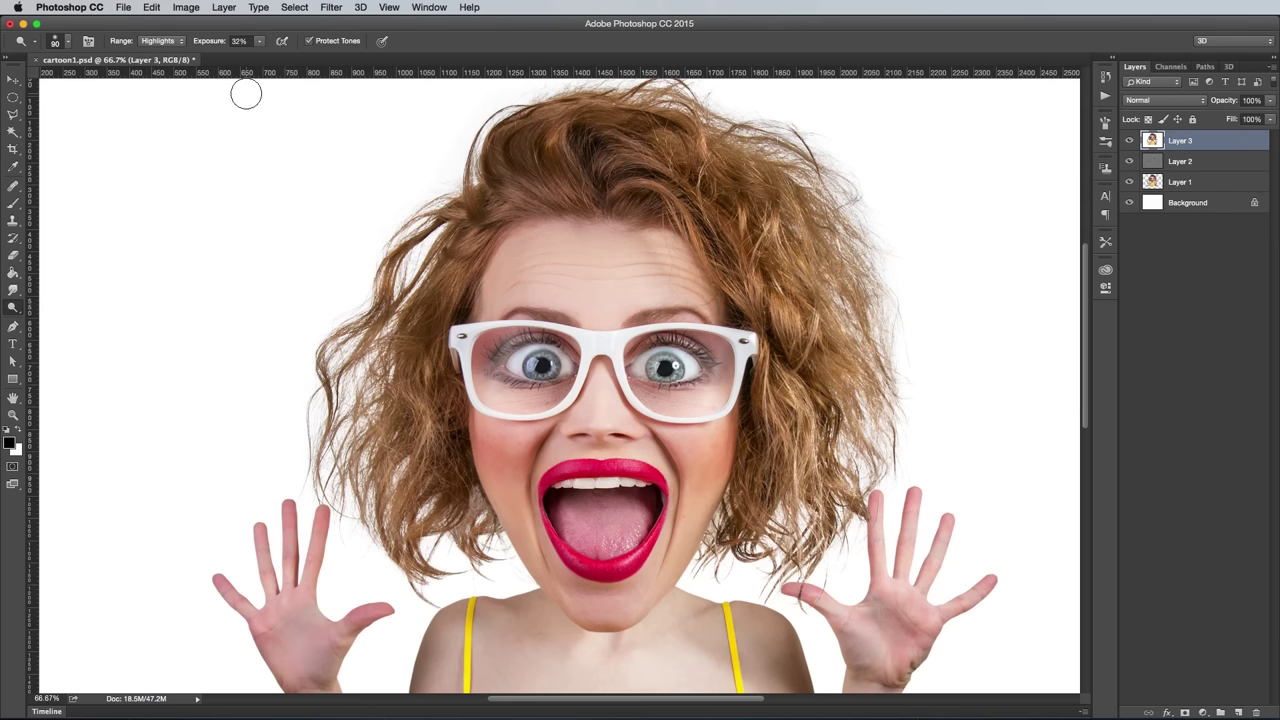
Apply a High Pass filter with a 2.0 pixel radius to the pasted layer and invert its colors.
click(330, 6)
mouse_move(430, 280)
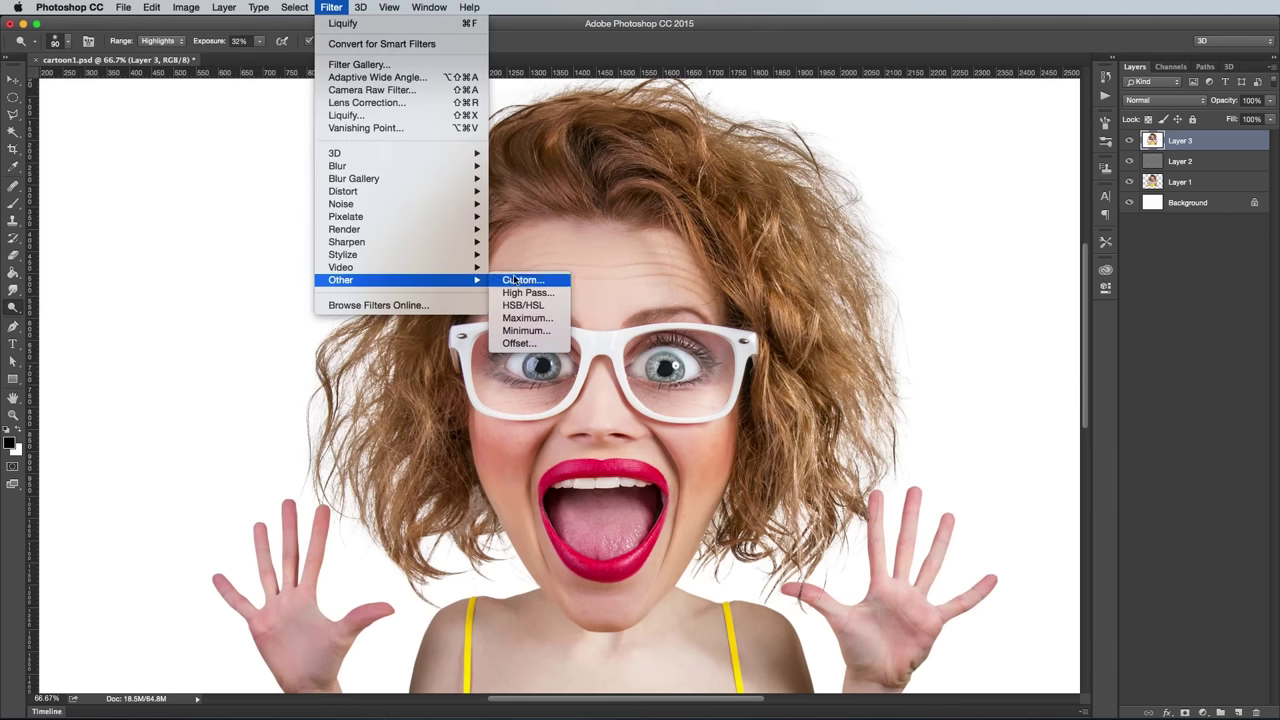
click(522, 292)
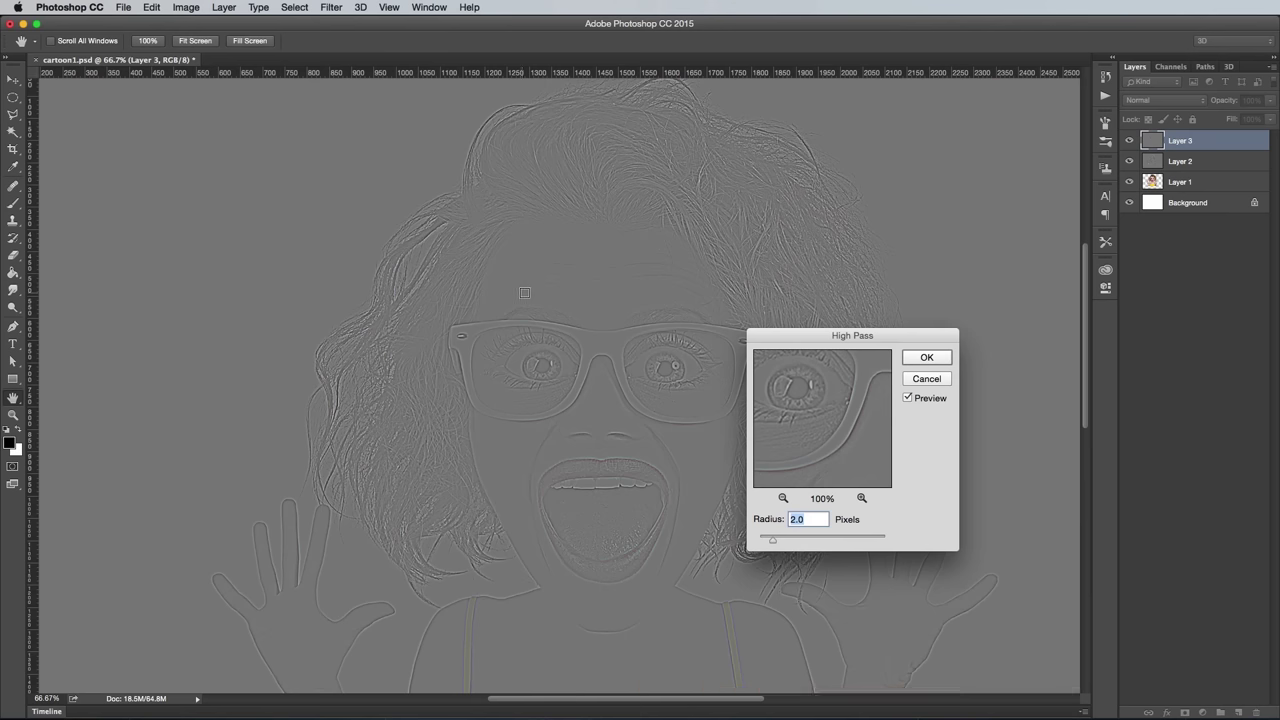
click(924, 359)
click(190, 8)
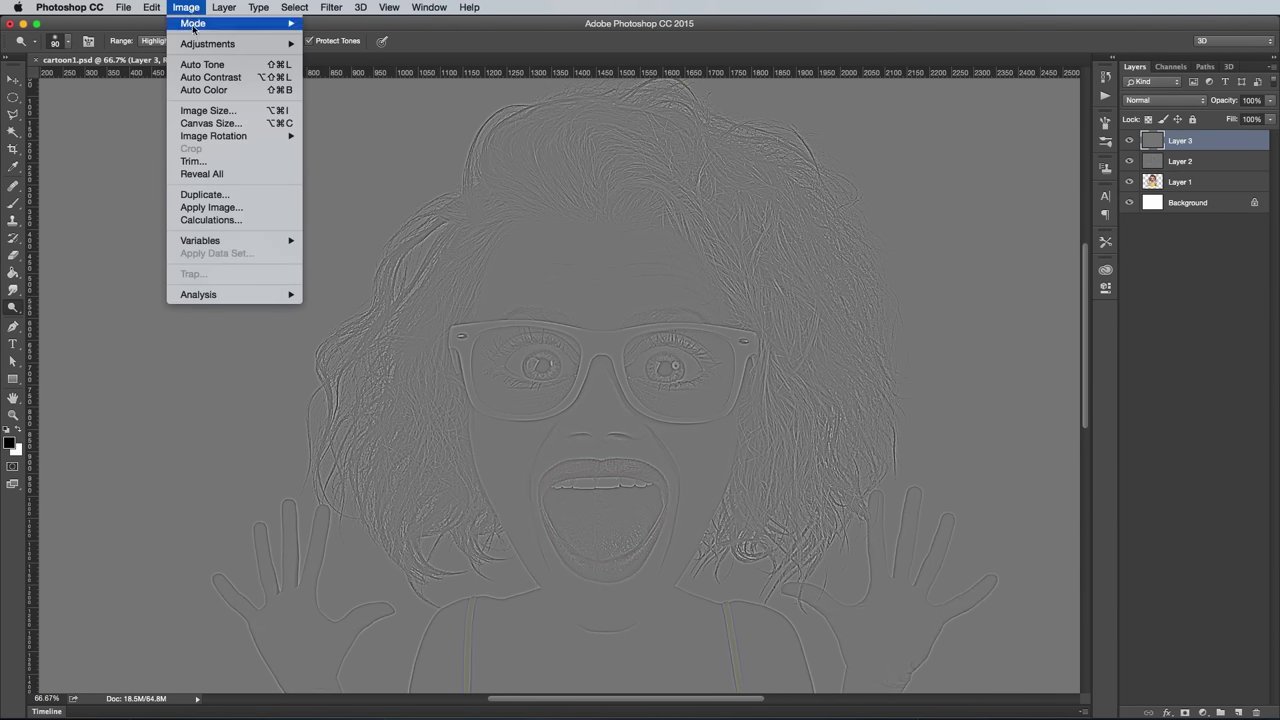
mouse_move(196, 46)
click(367, 200)
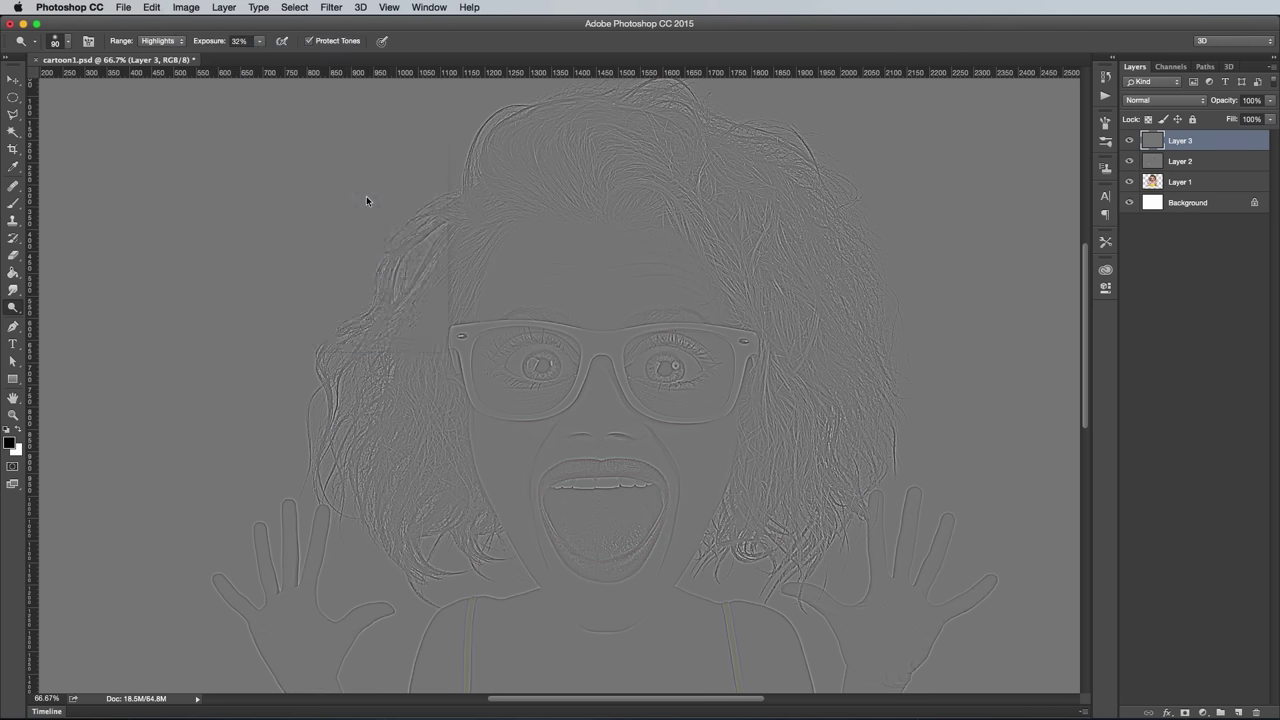
Set the inverted High Pass layer's blend mode to Overlay and add a layer mask to it.
click(1190, 102)
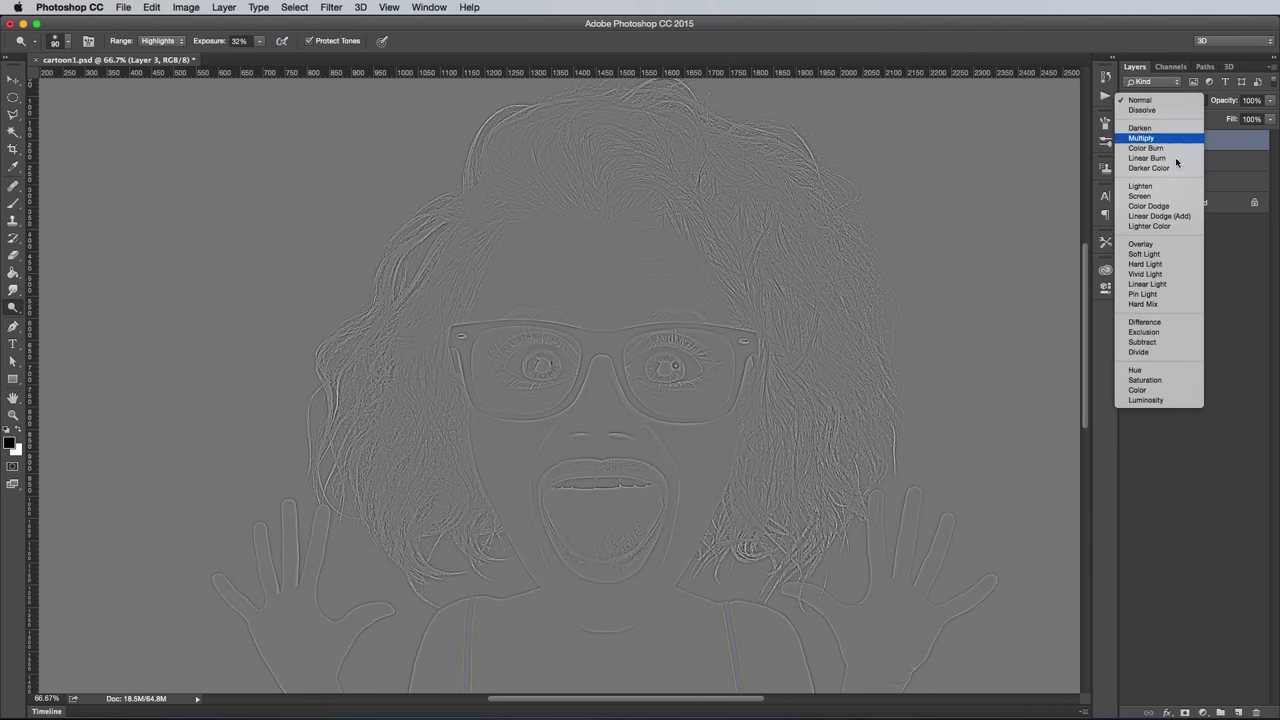
click(1156, 246)
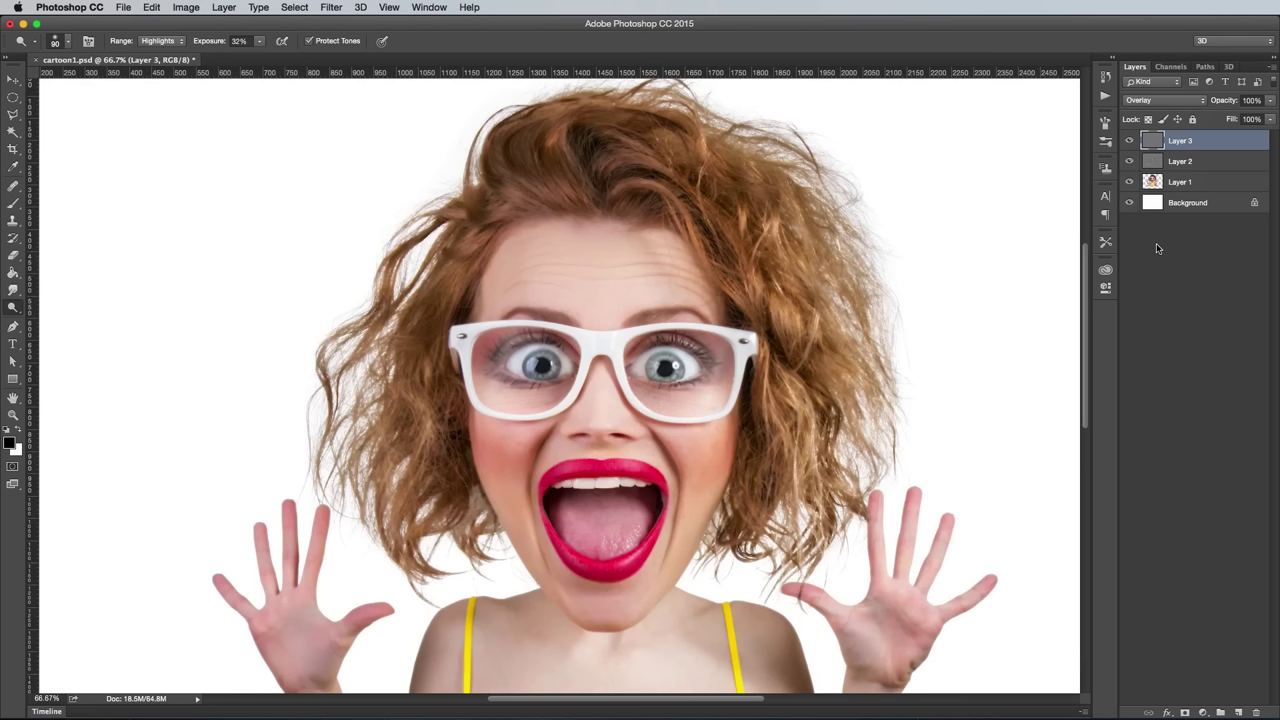
click(1186, 713)
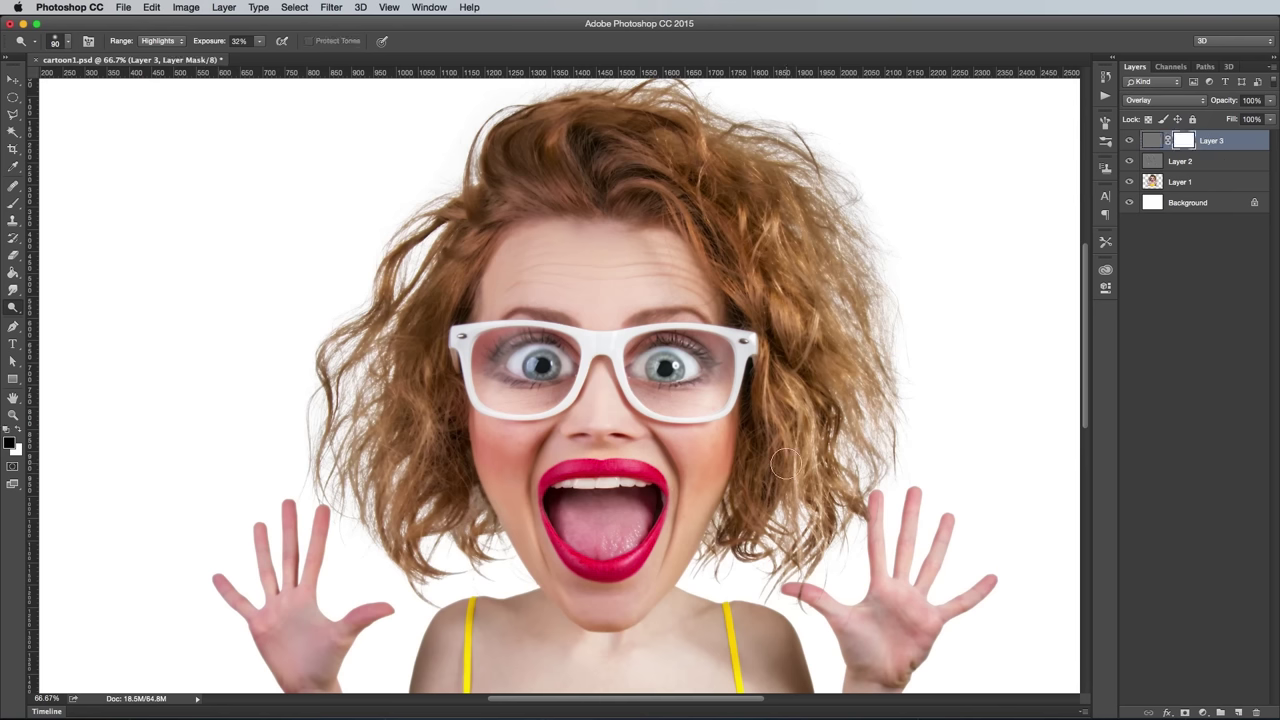
Paint black on the Layer 3 mask over the eyes and lips with an 80 px brush at 100% opacity.
click(14, 203)
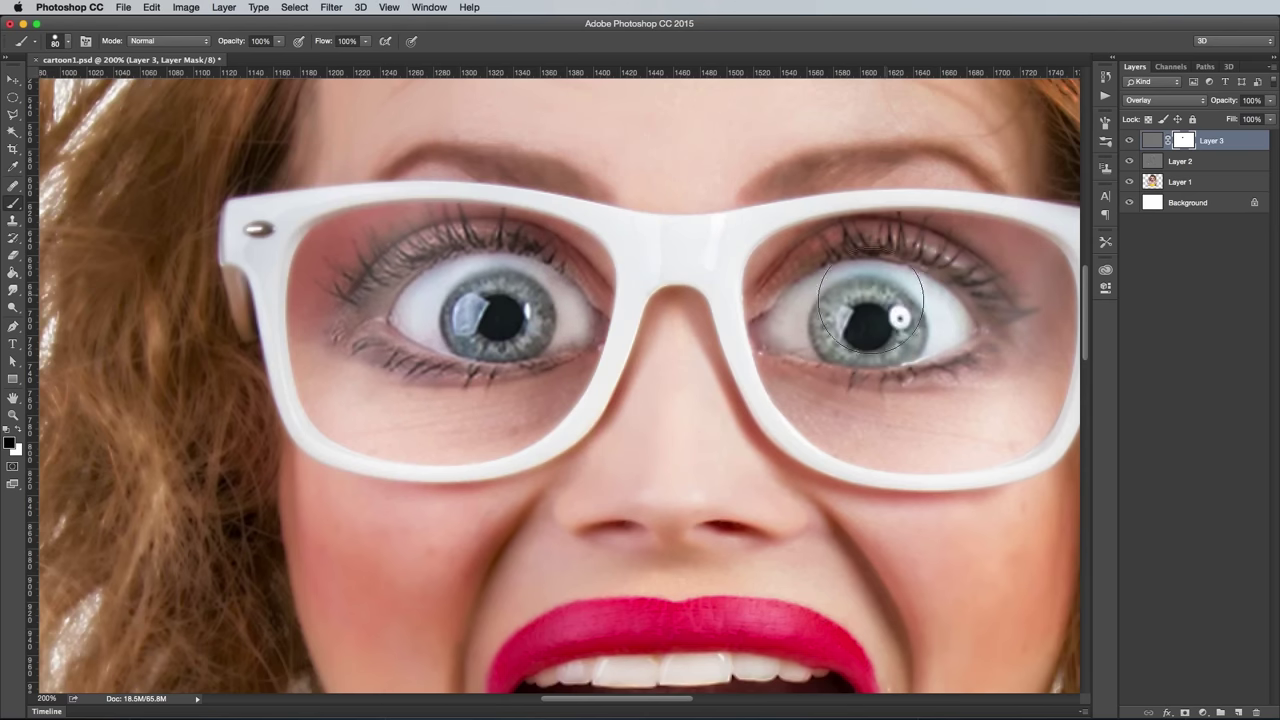
scroll(662, 289, down, 4)
key(super+minus)
key(super+minus)
Paint black at 49% opacity on the Layer 3 mask over the hair, using a 175 px brush and a 70 px brush for finer areas.
key(bracketright)
key(bracketright)
key(bracketright)
key(bracketright)
key(bracketright)
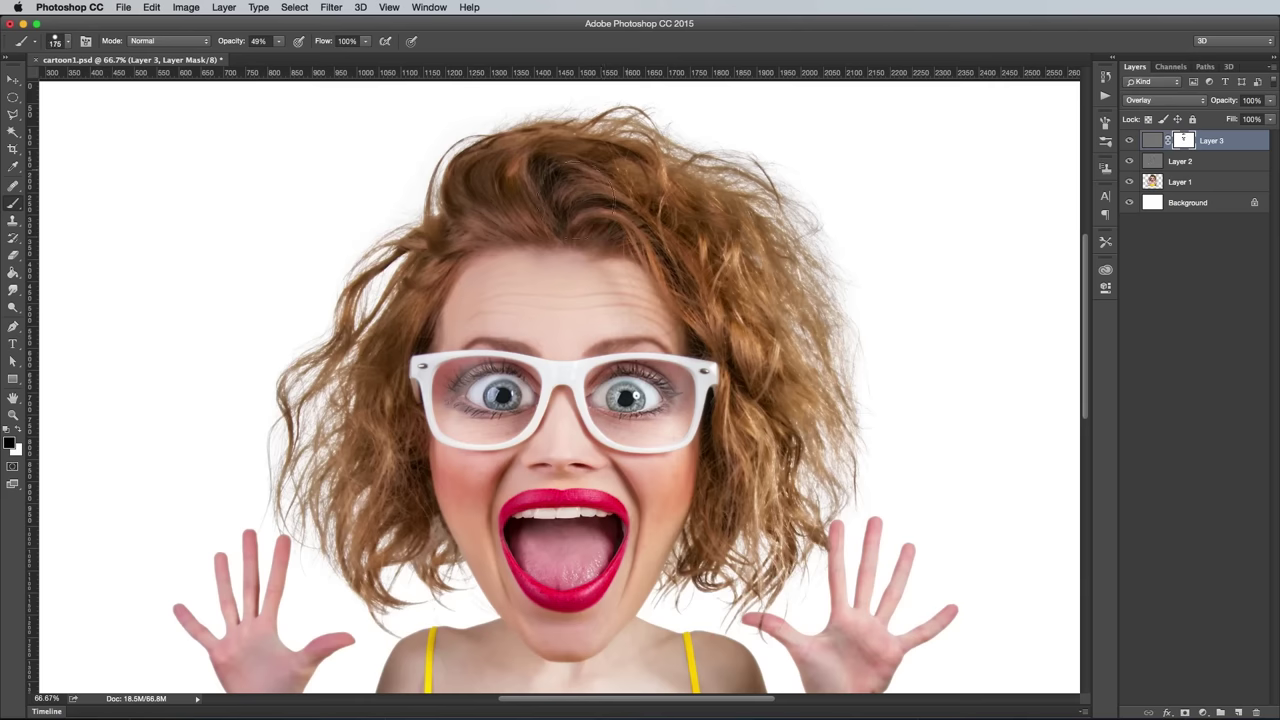
key(bracketleft)
key(bracketleft)
key(bracketleft)
key(bracketleft)
key(bracketleft)
key(bracketleft)
scroll(958, 237, down, 4)
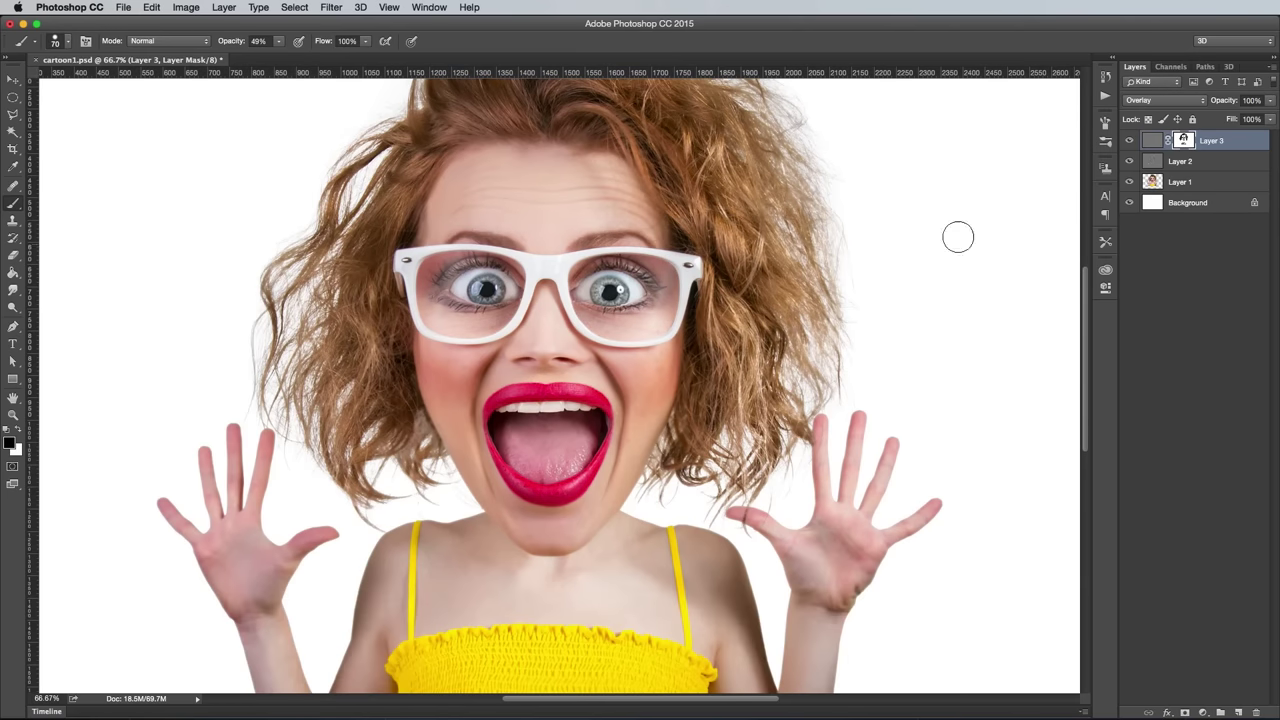
Paste the merged copy as a new top layer and apply the High Pass filter to it.
click(151, 7)
click(163, 127)
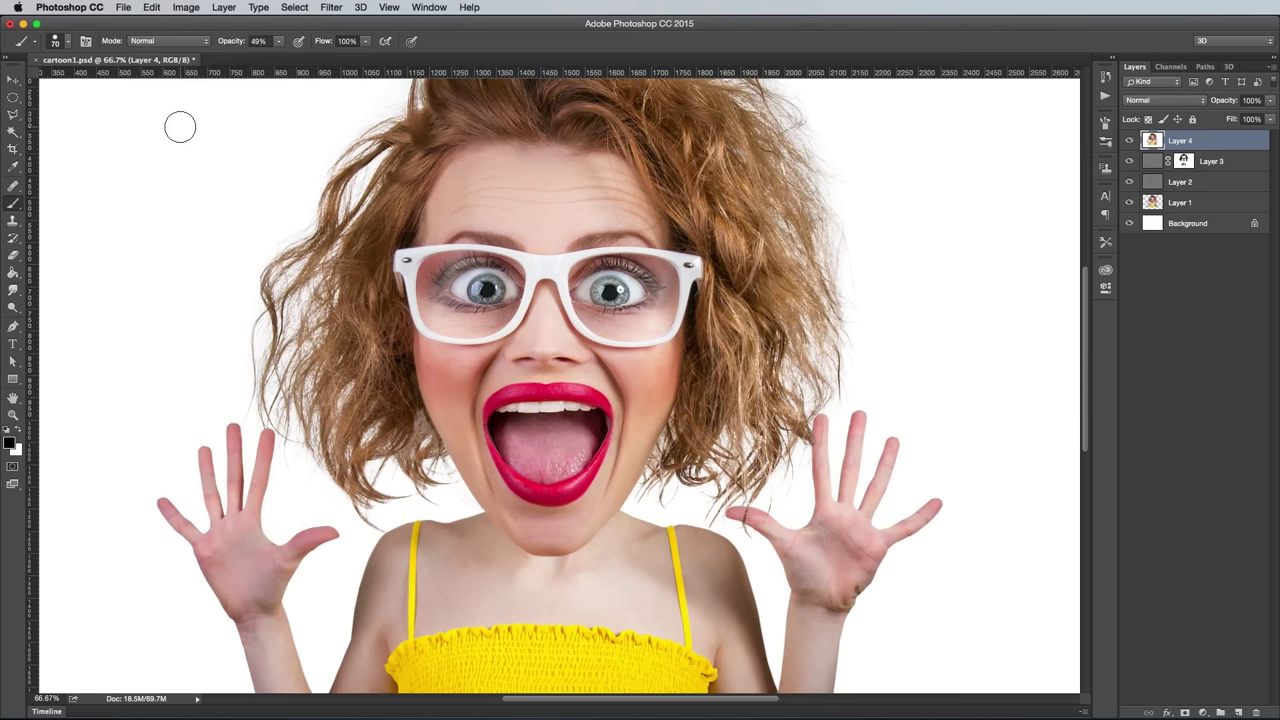
click(328, 8)
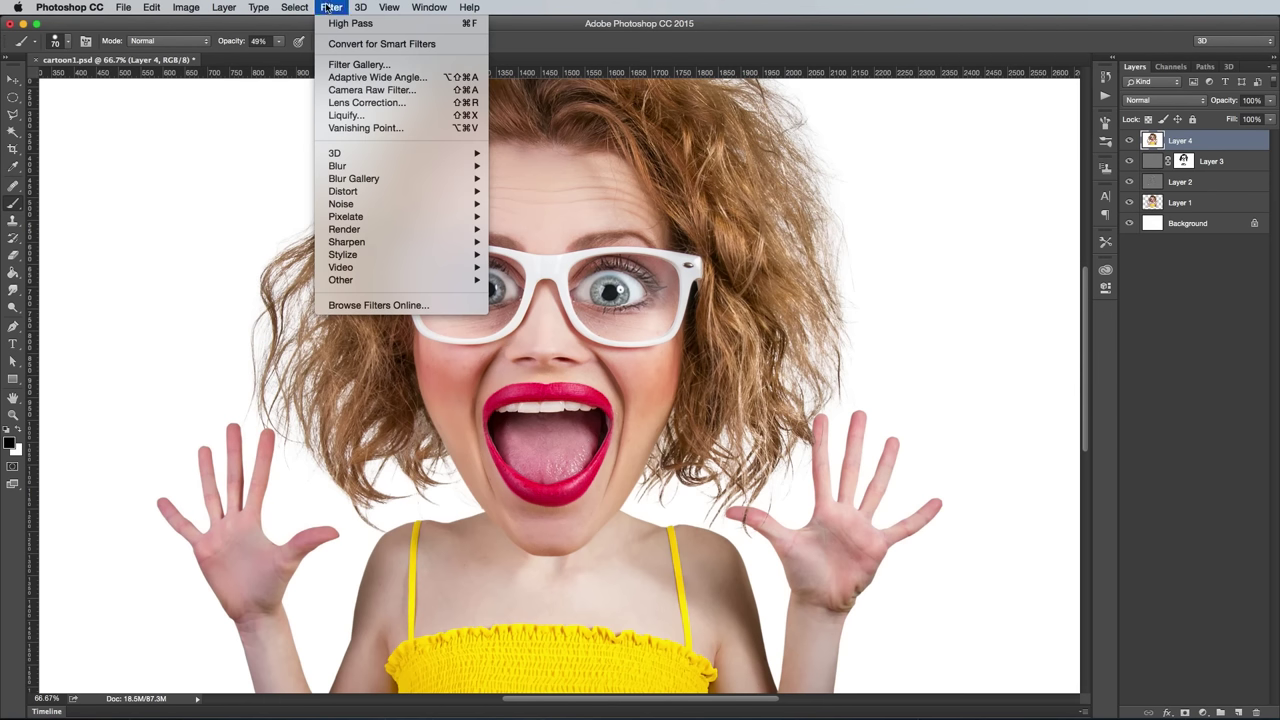
mouse_move(382, 280)
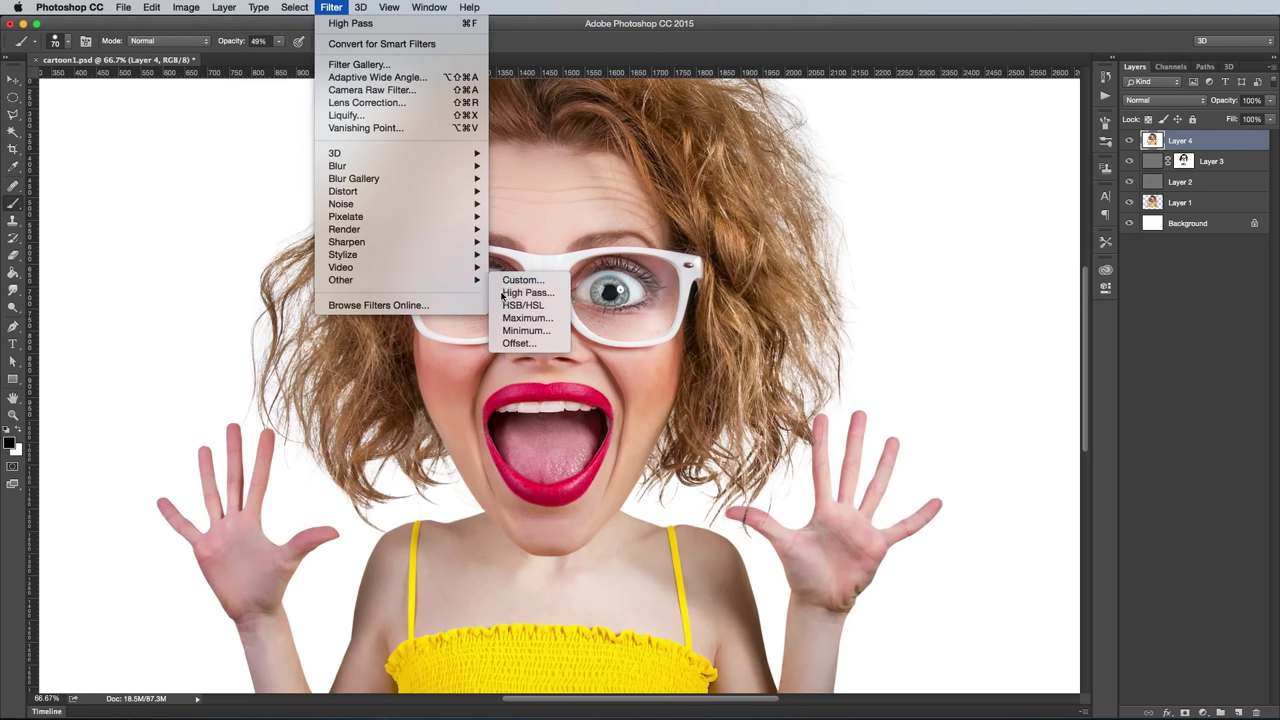
click(503, 294)
click(927, 358)
key(b)
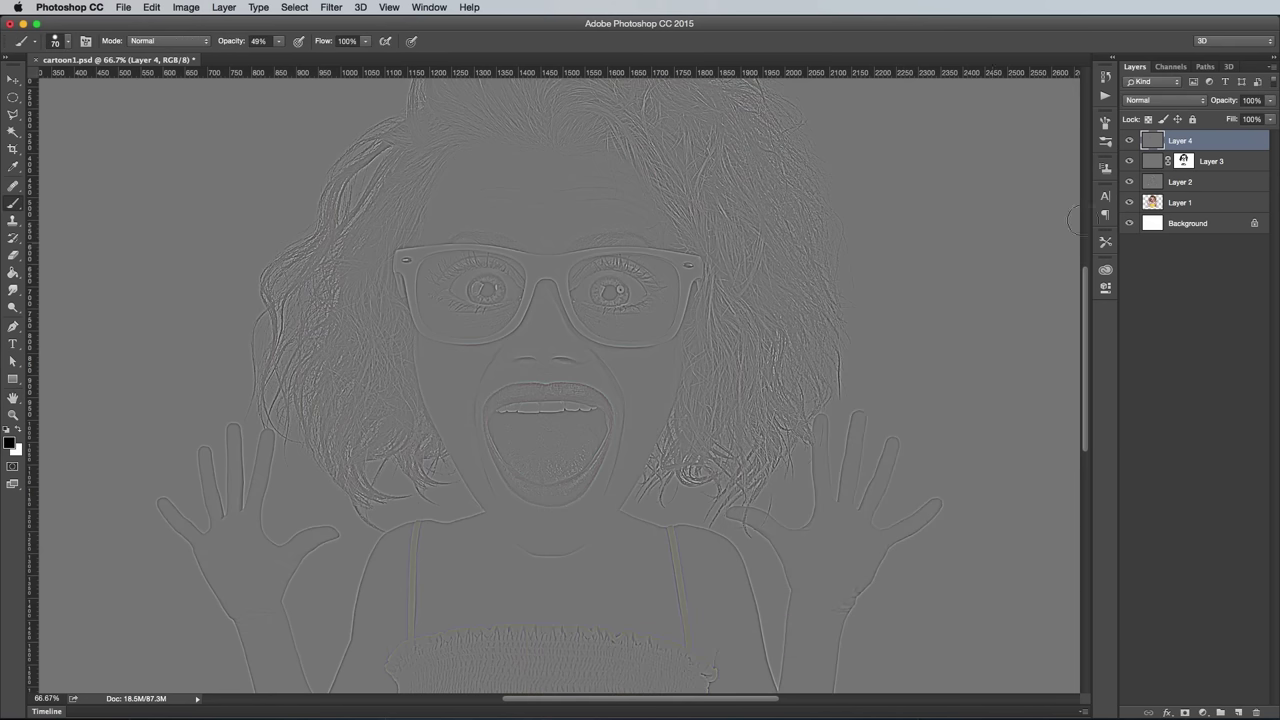
Set Layer 4's blend mode to Overlay and give it a layer mask filled with black.
click(1164, 102)
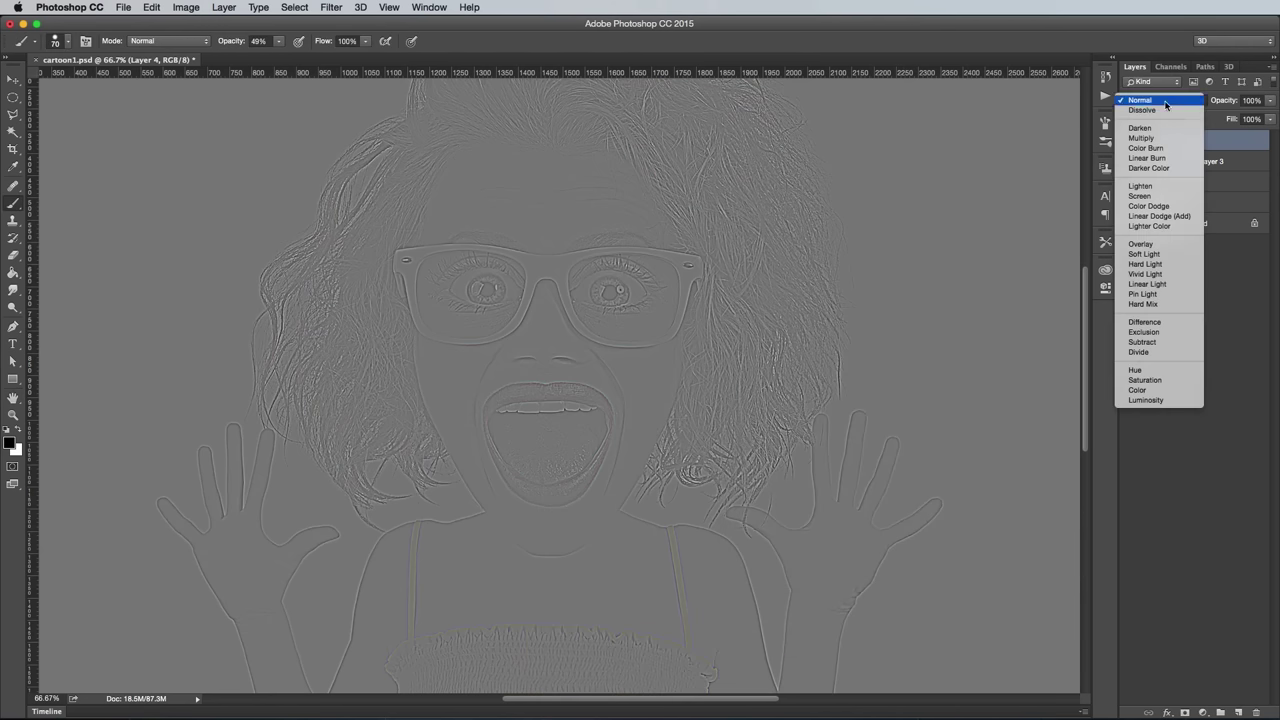
click(1141, 244)
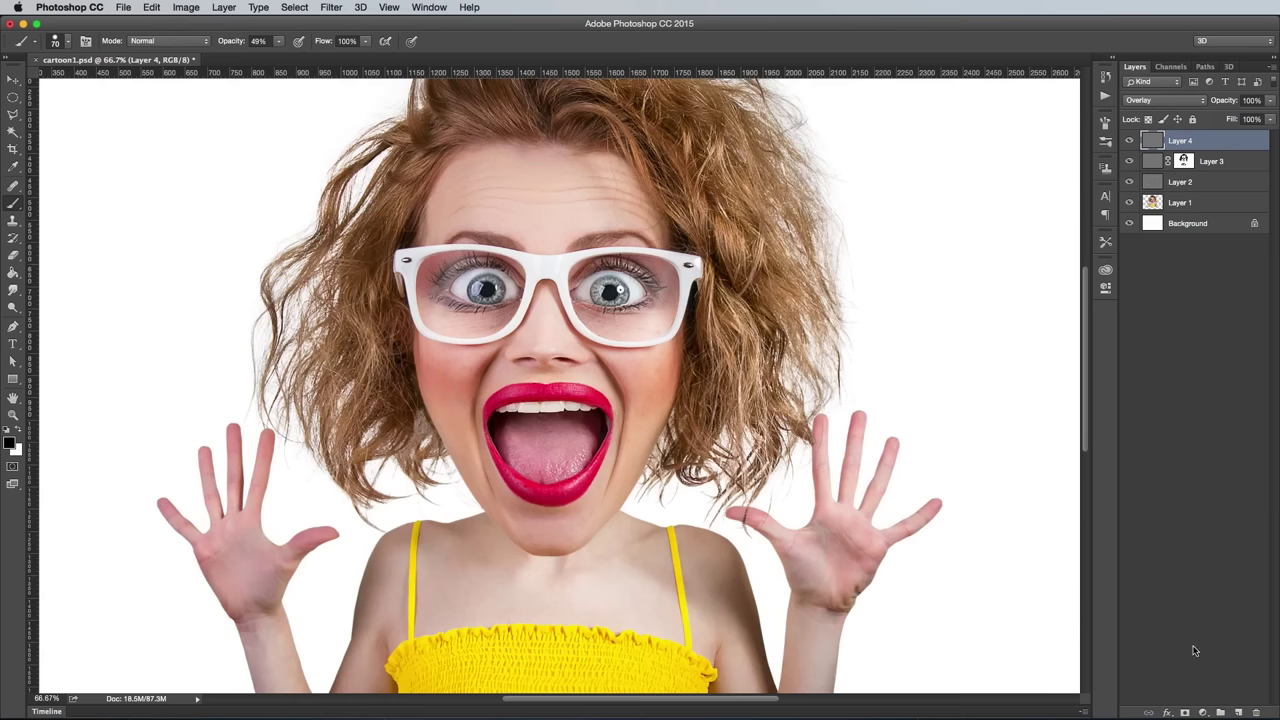
click(1187, 712)
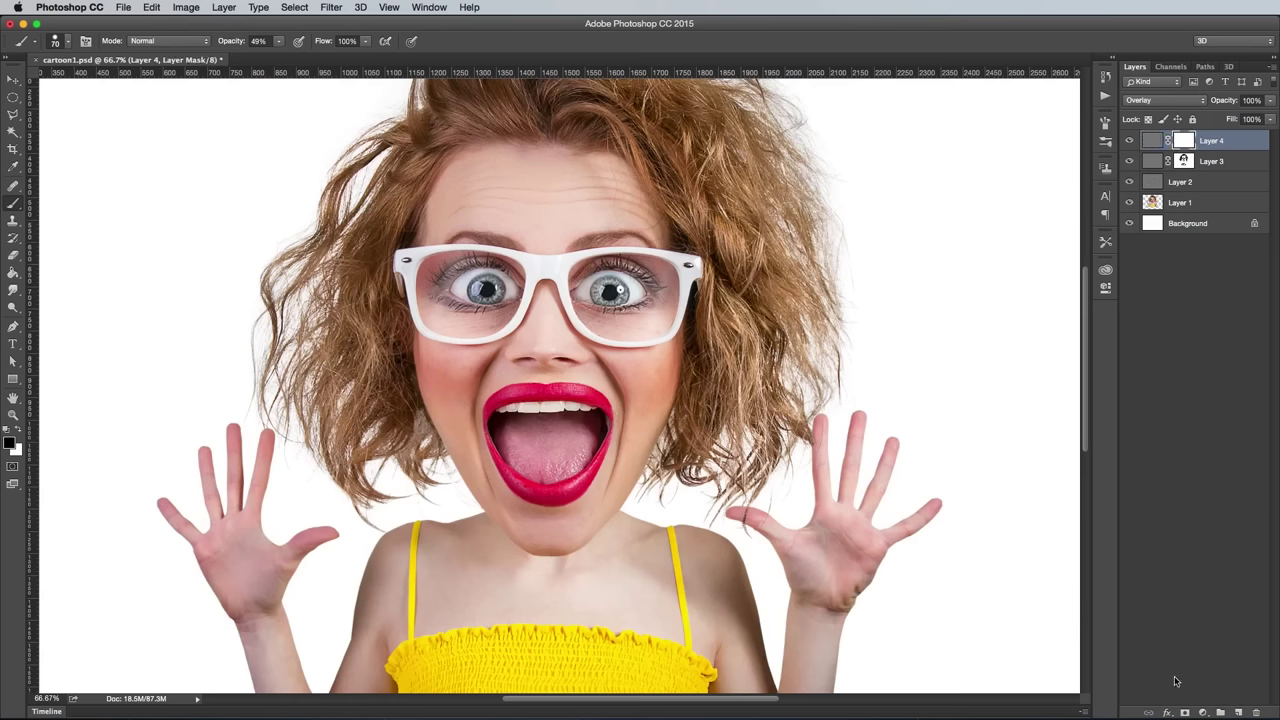
key(super+plus)
key(super+plus)
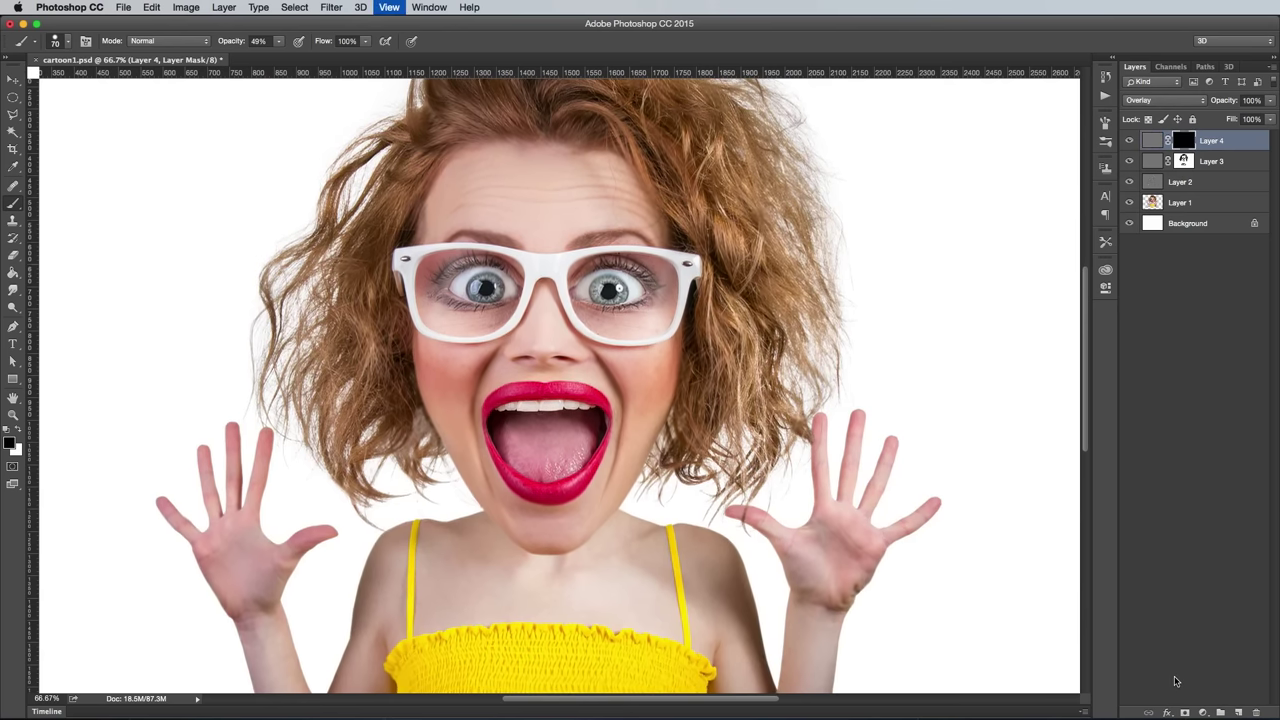
Paint white at 49% opacity on the Layer 4 mask over the eyes and lips with a 60 px brush.
scroll(378, 240, up, 2)
key([)
key([)
key([)
scroll(543, 403, down, 5)
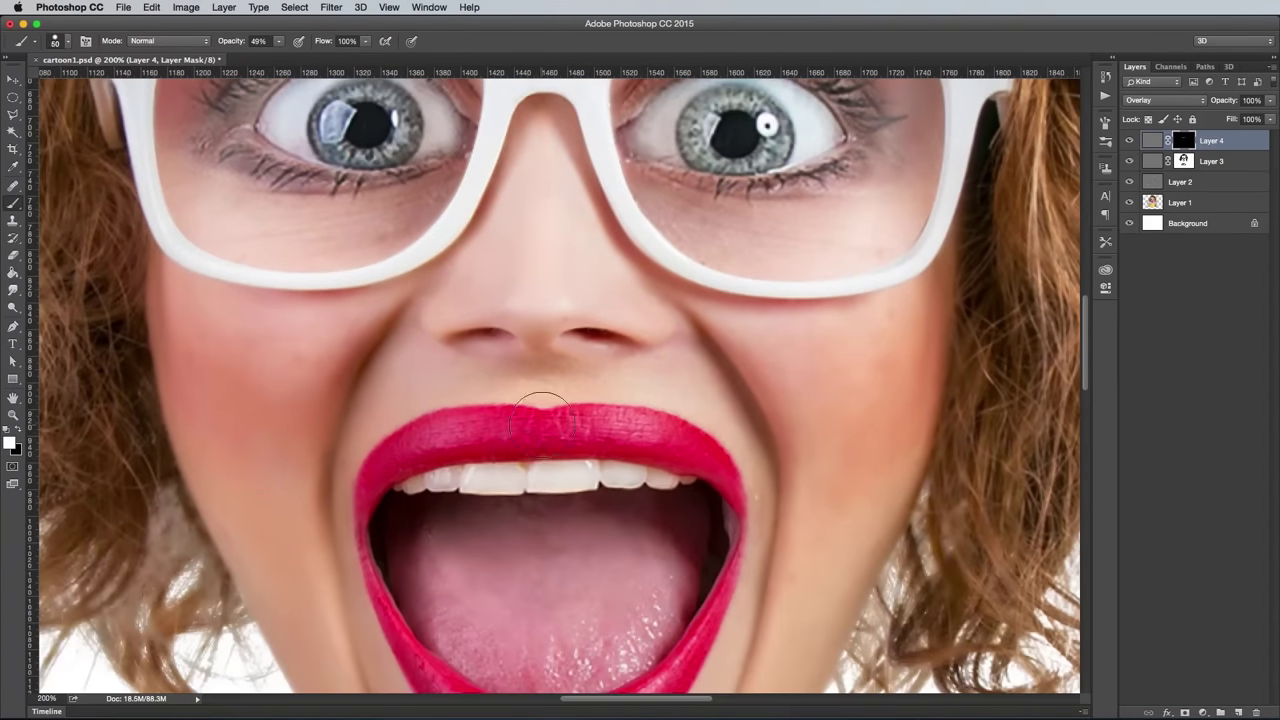
Paint white on the Layer 4 mask along the glasses with a 25 px brush and over the hair with a 175 px brush.
scroll(263, 277, up, 6)
scroll(263, 277, left, 2)
key(super+minus)
key(super+minus)
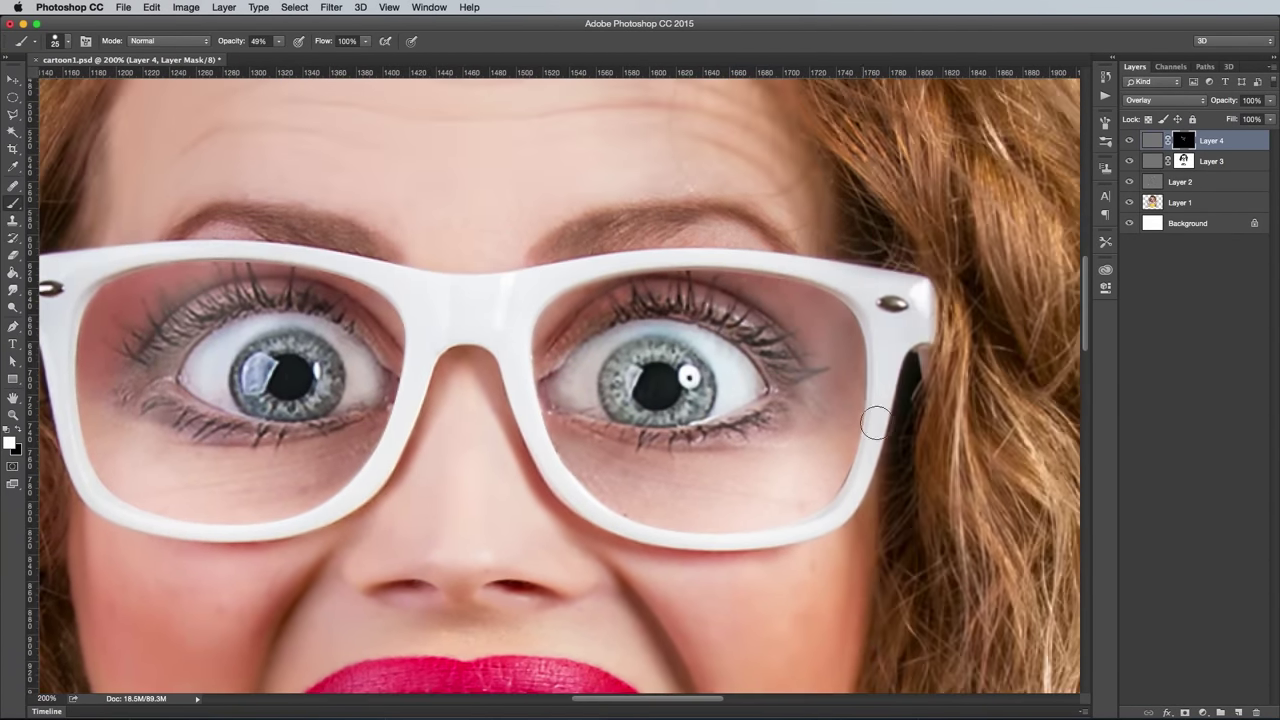
scroll(695, 515, down, 4)
scroll(891, 514, up, 4)
scroll(891, 514, left, 2)
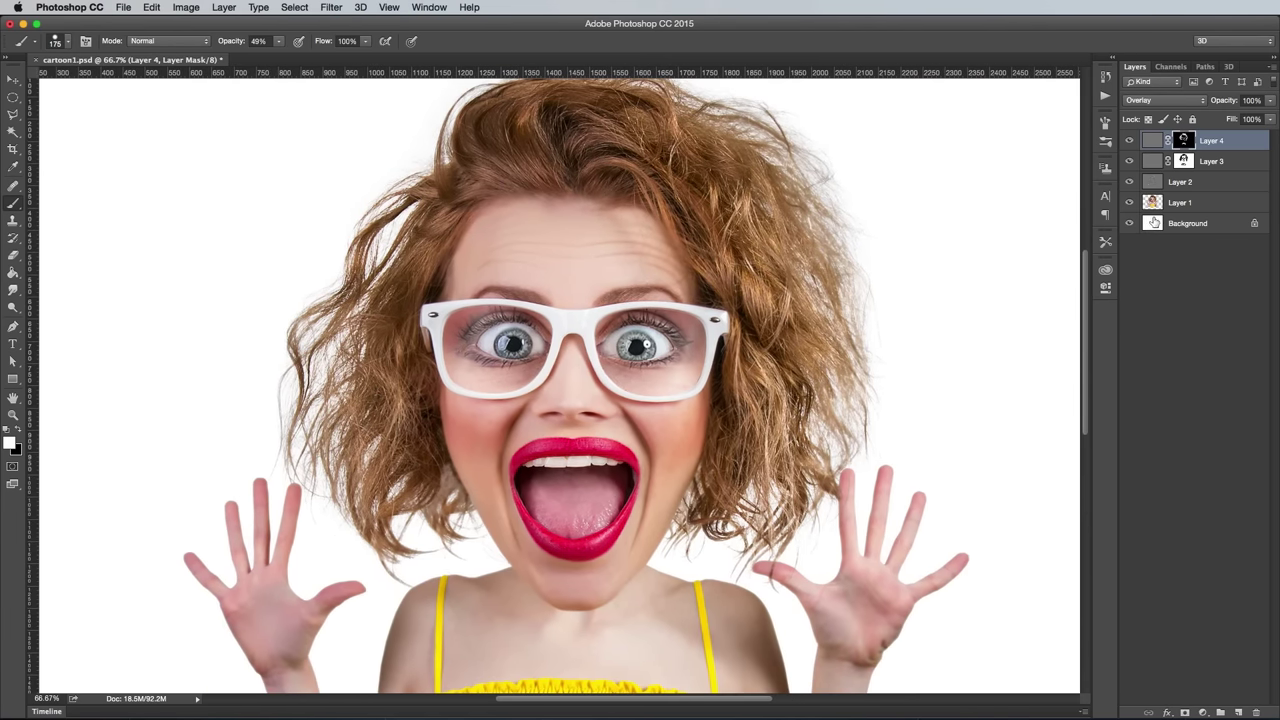
Load Layer 1's outline as a selection, copy the merged figure and paste it as a new top layer.
super+click(1154, 208)
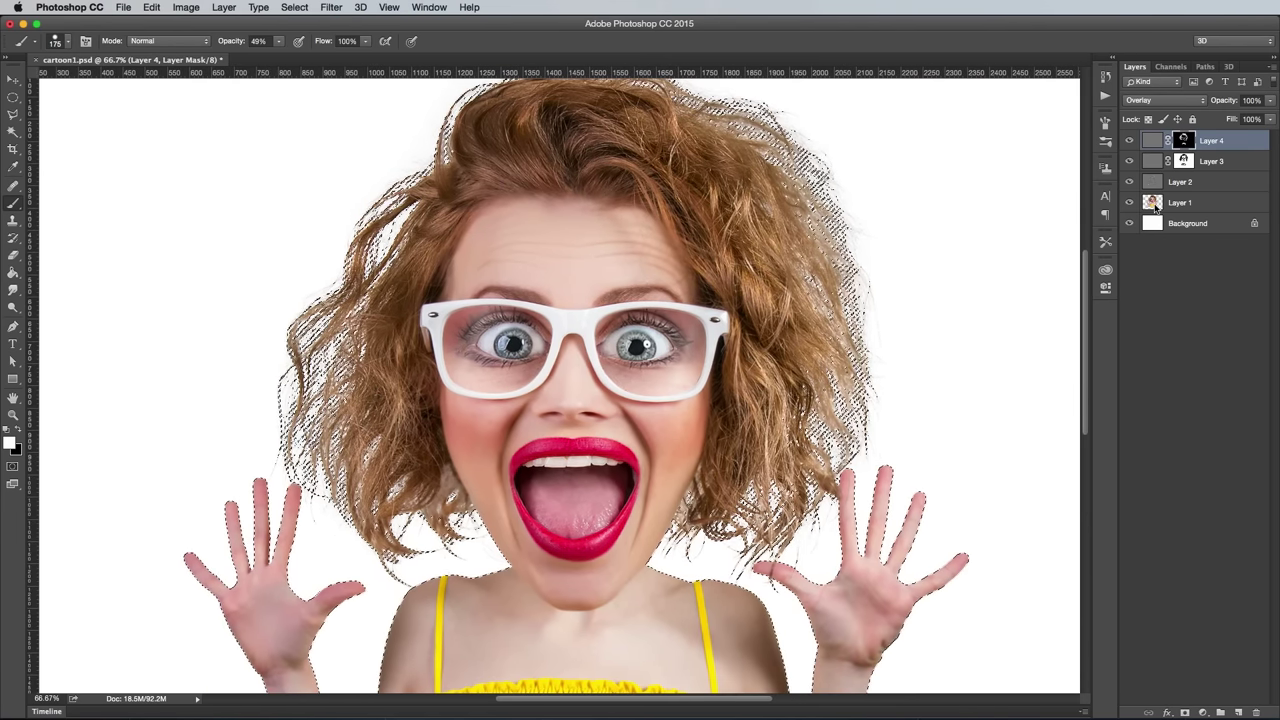
click(151, 7)
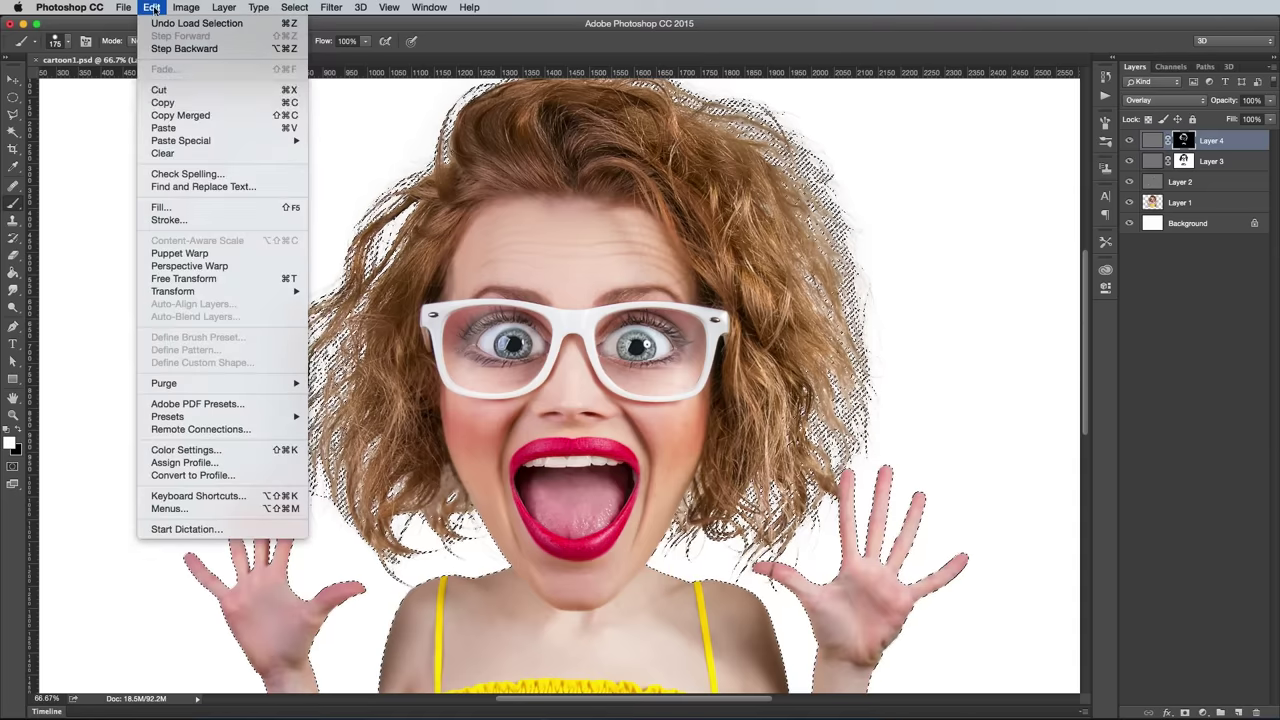
click(176, 115)
click(151, 7)
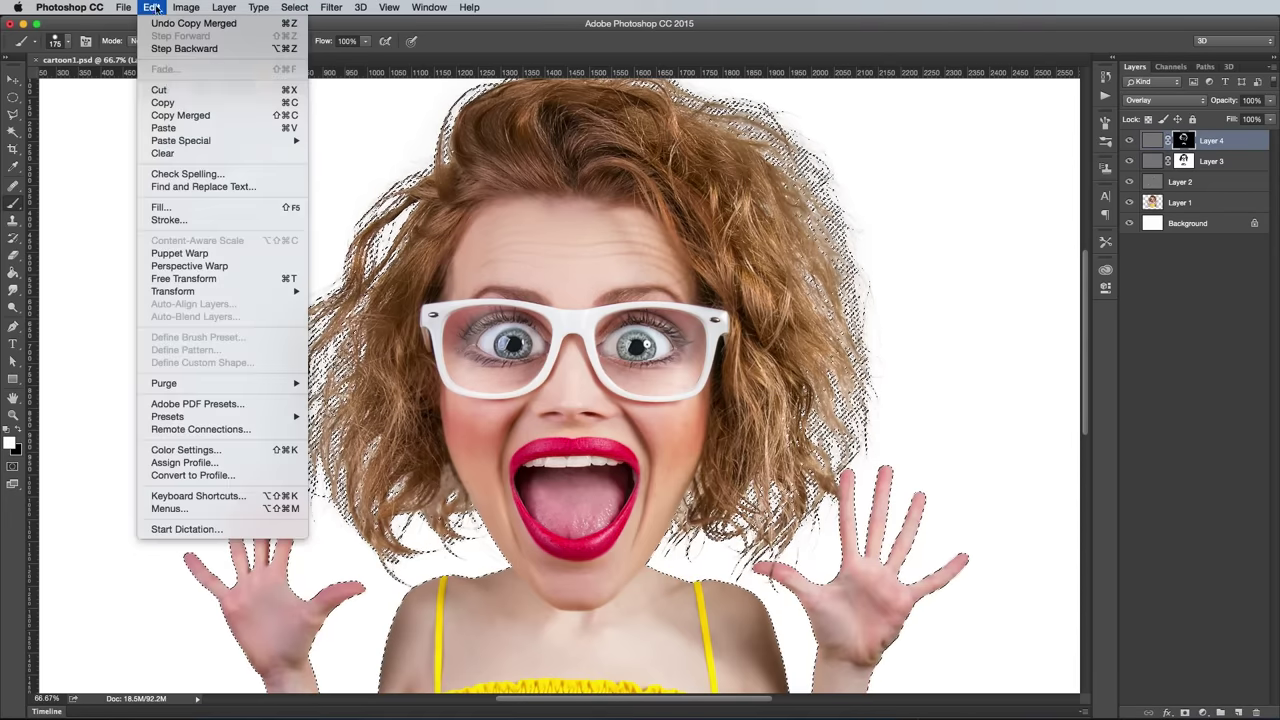
click(164, 128)
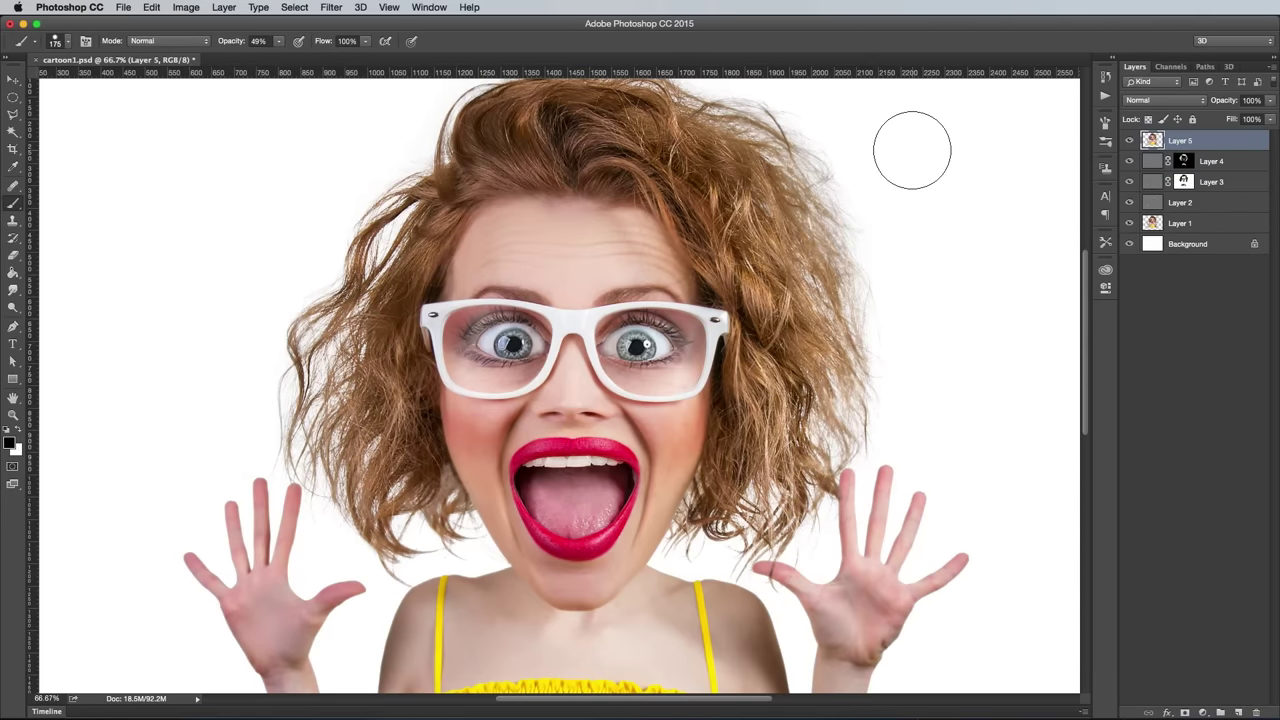